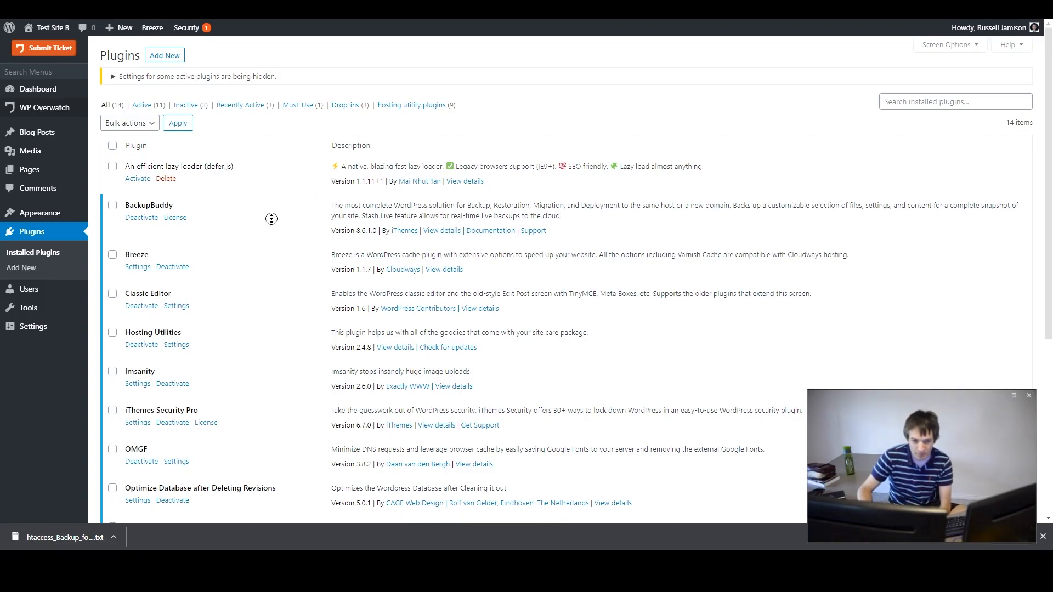
- Open the Redis Object Cache plugin's settings from the installed plugins list
{"action": "scroll", "coordinate": [264, 244], "scroll_direction": "down", "scroll_amount": 3}
{"action": "scroll", "coordinate": [264, 245], "scroll_direction": "down", "scroll_amount": 5}
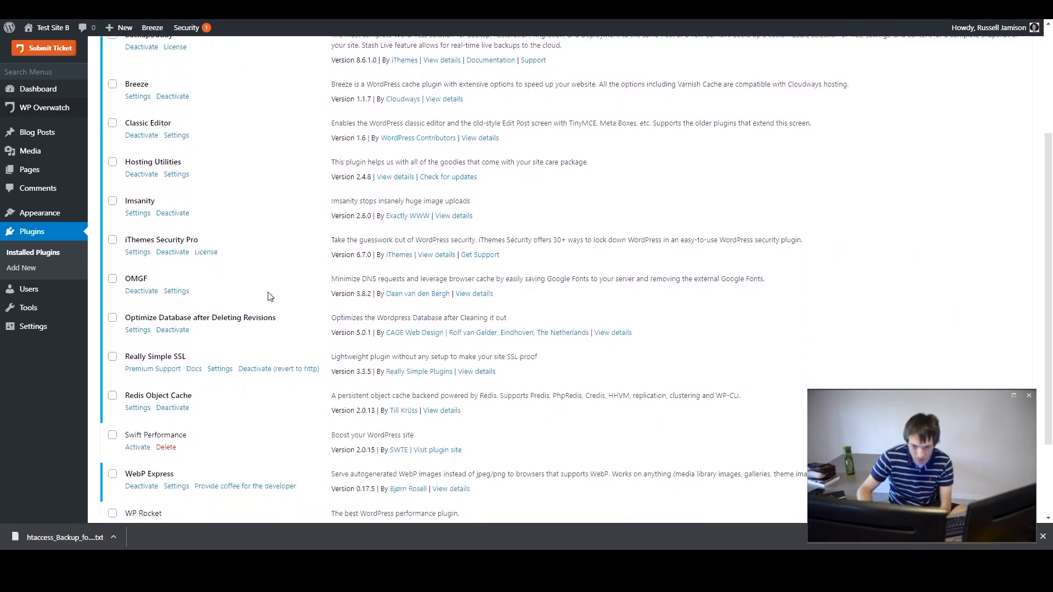
{"action": "left_click", "coordinate": [133, 298]}
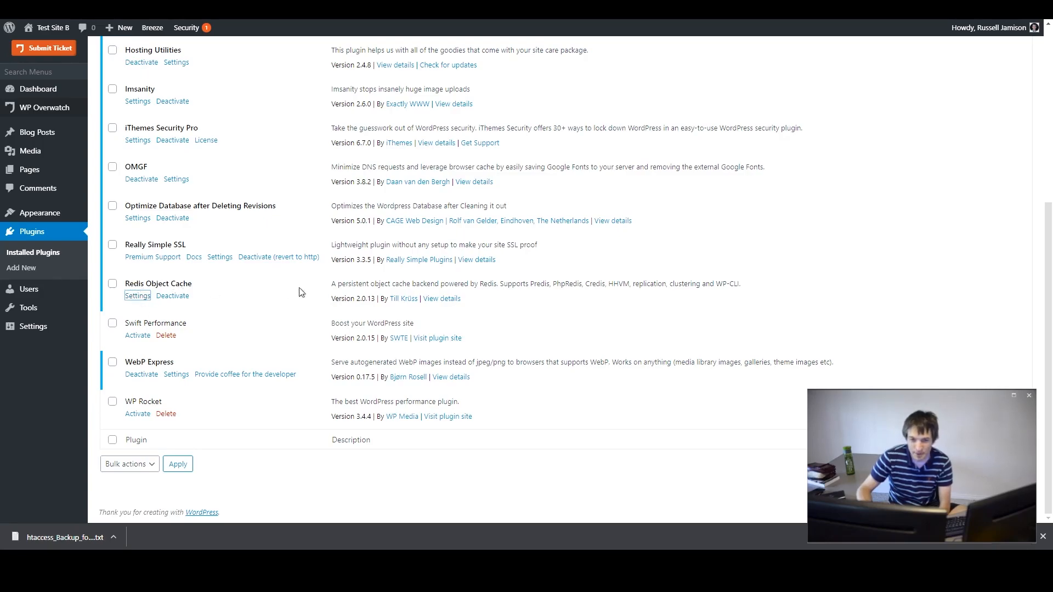
{"action": "left_click", "coordinate": [138, 293]}
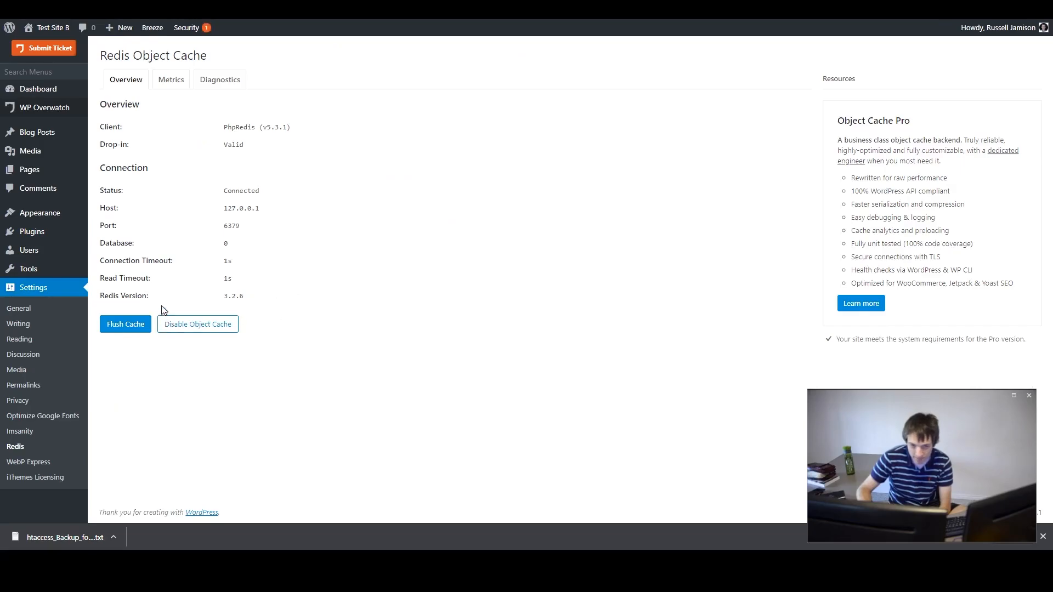
{"action": "key", "text": "alt+Left"}
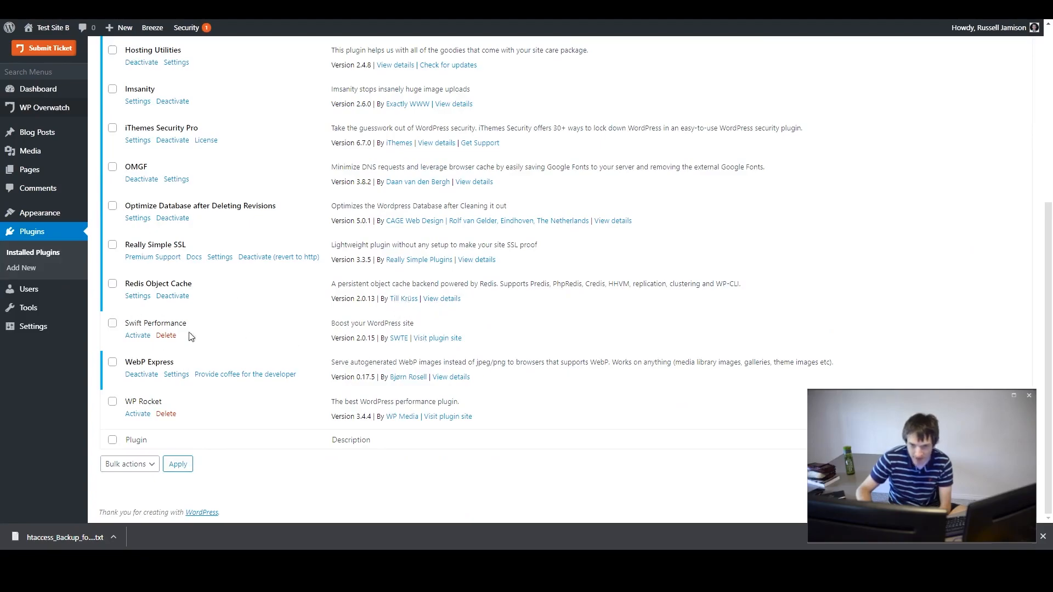
{"action": "key", "text": "alt+Right"}
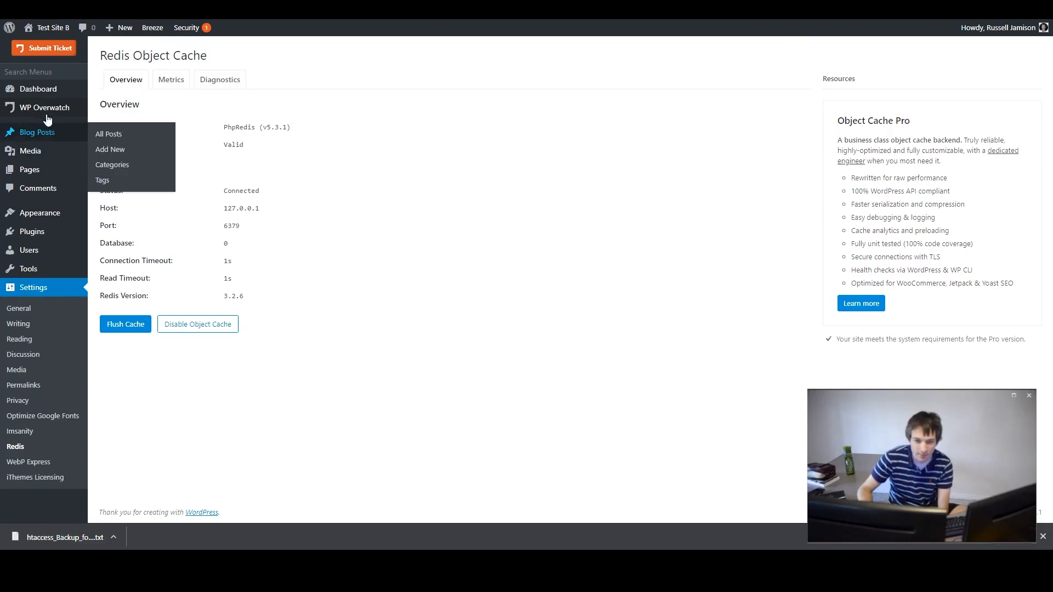
{"action": "mouse_move", "coordinate": [46, 108]}
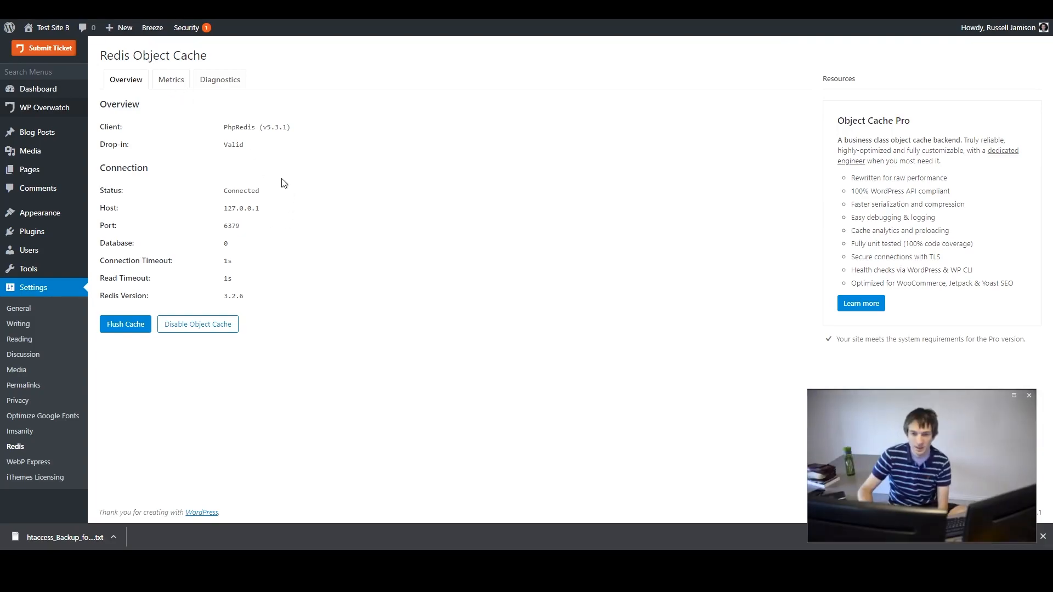
- Browse the Redis Object Cache Metrics, Diagnostics and Overview tabs
{"action": "left_click", "coordinate": [171, 82]}
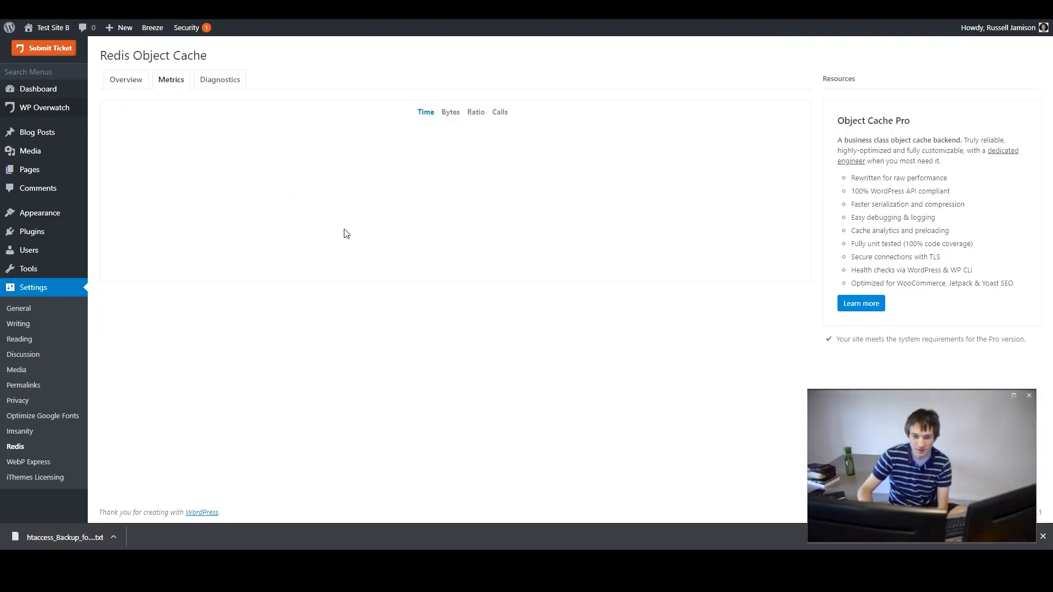
{"action": "left_click", "coordinate": [216, 81]}
{"action": "left_click", "coordinate": [123, 82]}
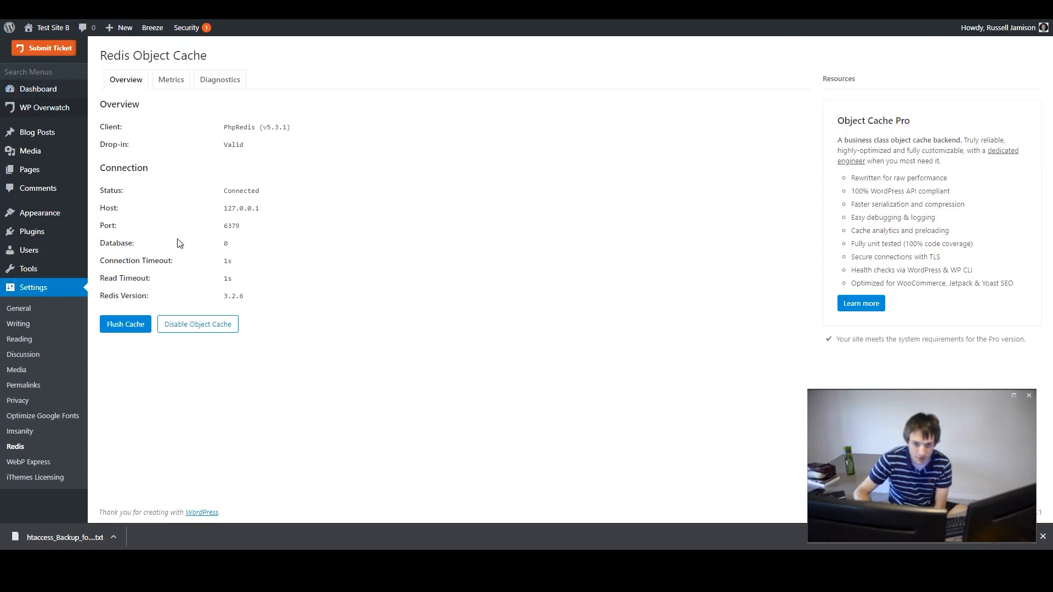
- Open a command prompt and connect to the server over SSH with the ow ssh command
{"action": "mouse_move", "coordinate": [54, 225]}
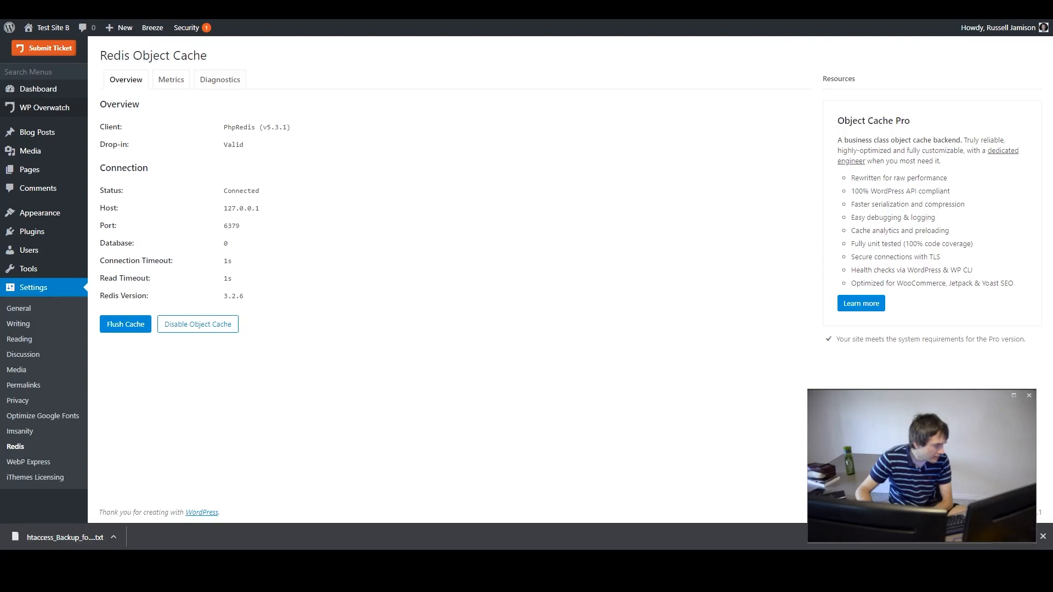
{"action": "key", "text": "Return"}
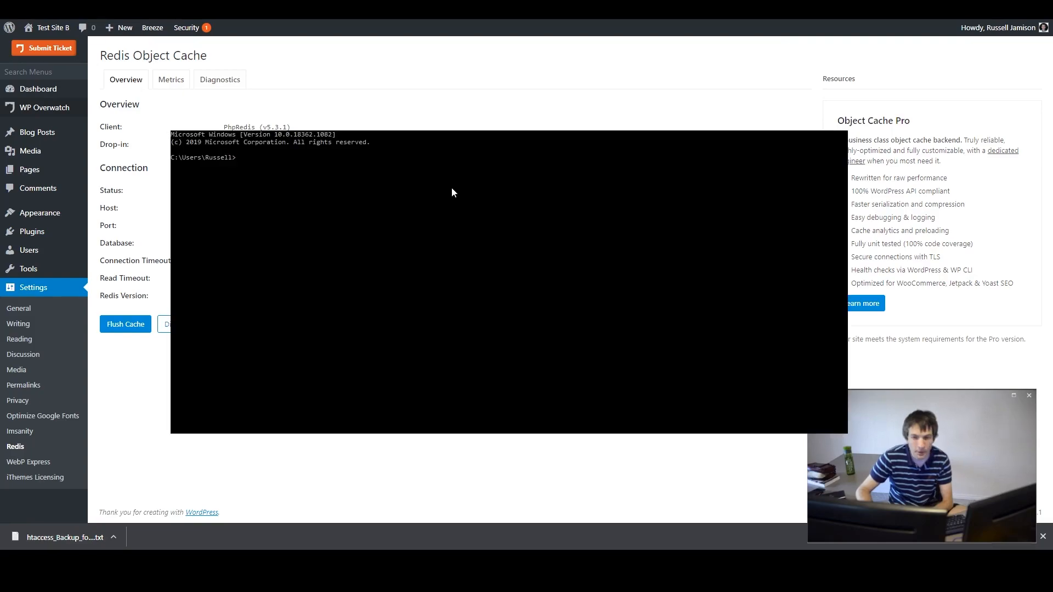
{"action": "type", "text": "ow ssh"}
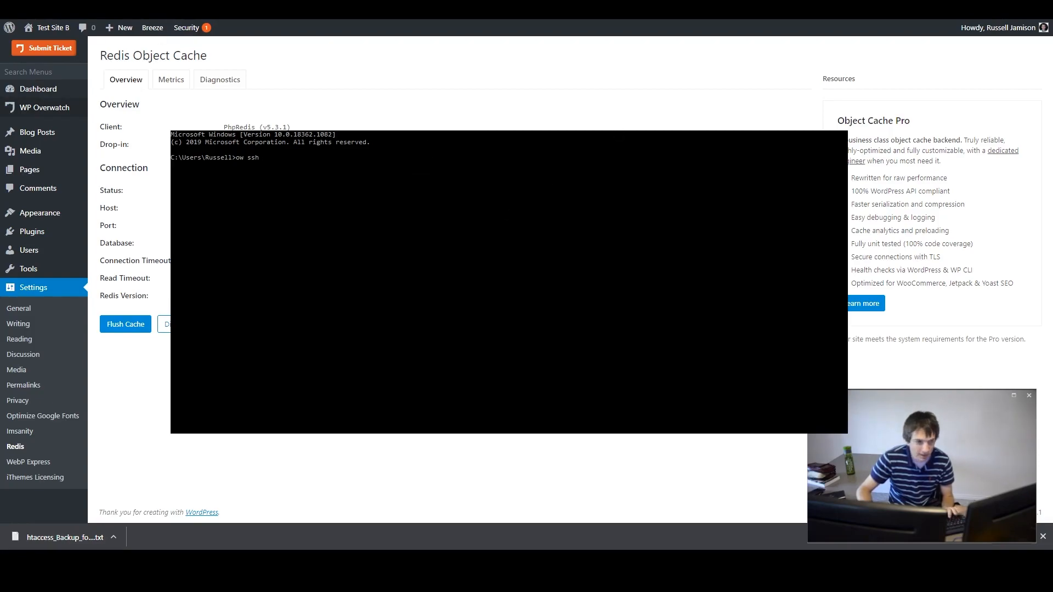
{"action": "right_click", "coordinate": [400, 165]}
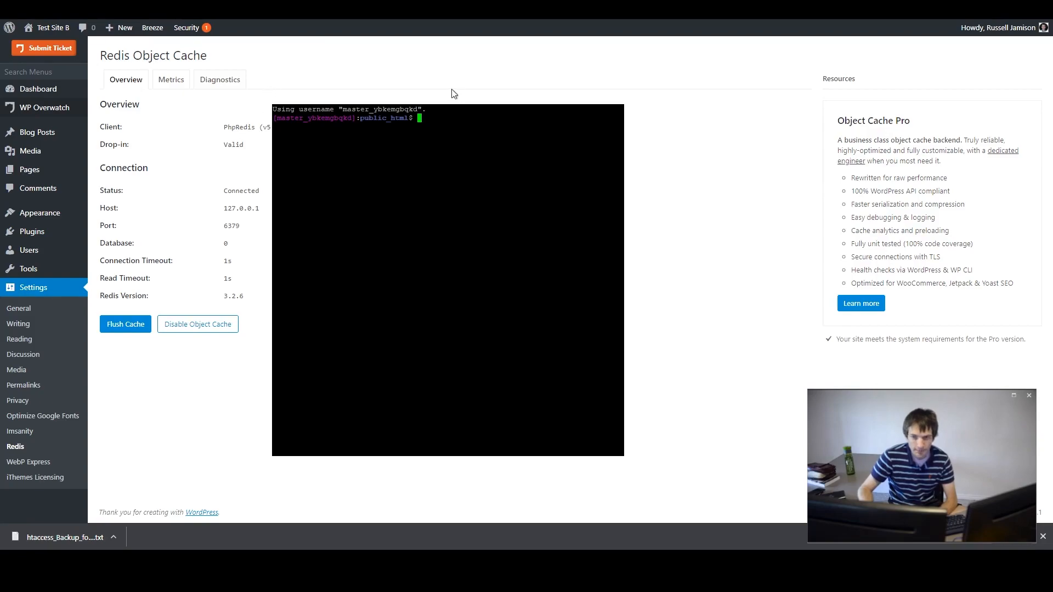
- List the web root files and delete hu_config.php
{"action": "double_click", "coordinate": [428, 164]}
{"action": "type", "text": "ls"}
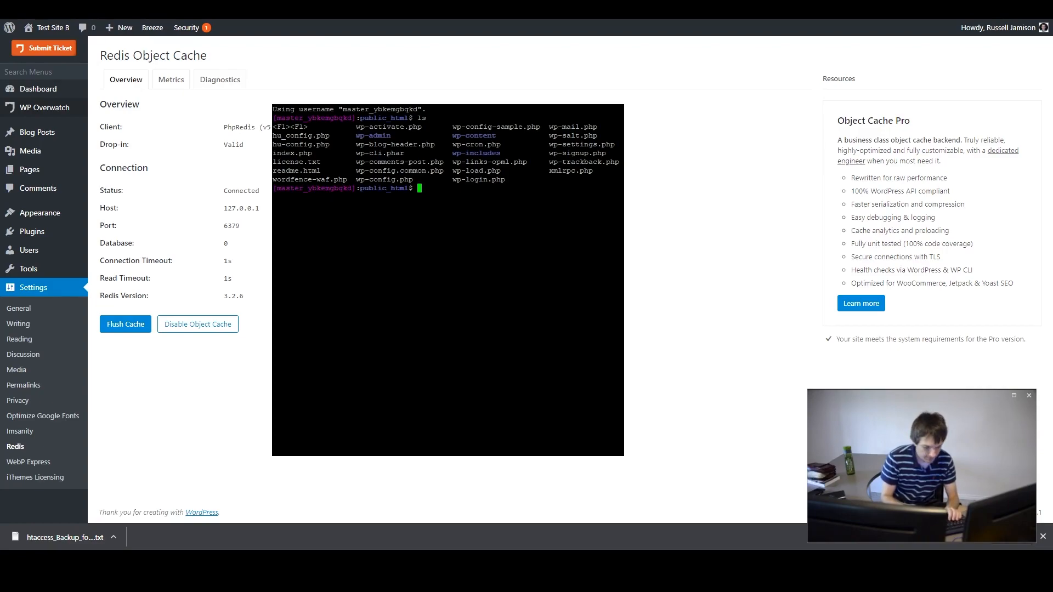
{"action": "type", "text": "vi"}
{"action": "key", "text": "BackSpace"}
{"action": "key", "text": "BackSpace"}
{"action": "key", "text": "BackSpace"}
{"action": "type", "text": "rm hu_config.php"}
{"action": "key", "text": "Return"}
- Open hu-config.php in vi and move through its lines to examine the configuration settings
{"action": "type", "text": "vi hu-config.php"}
{"action": "key", "text": "Return"}
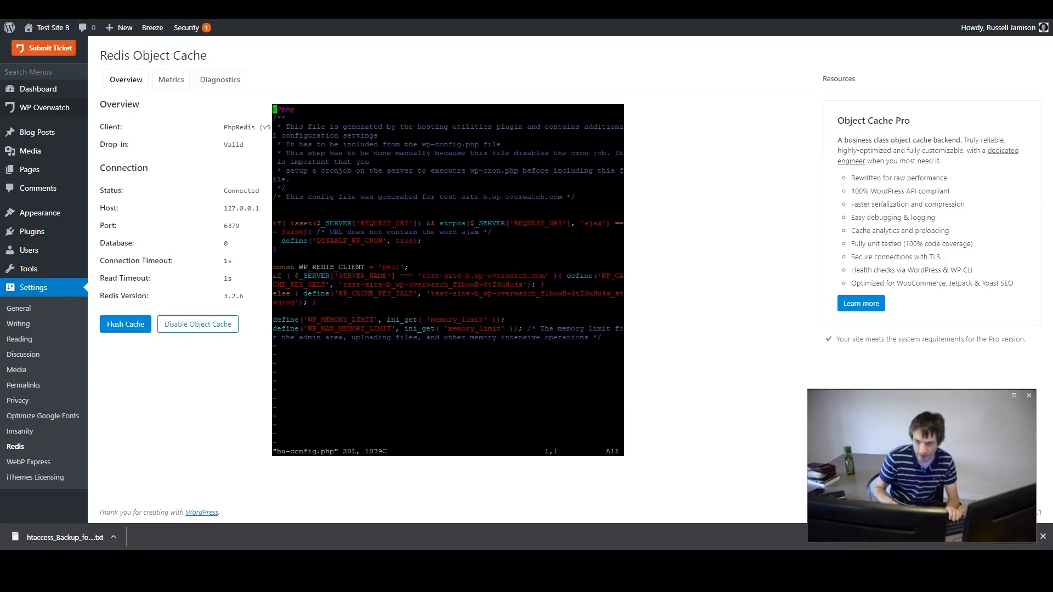
{"action": "double_click", "coordinate": [531, 93]}
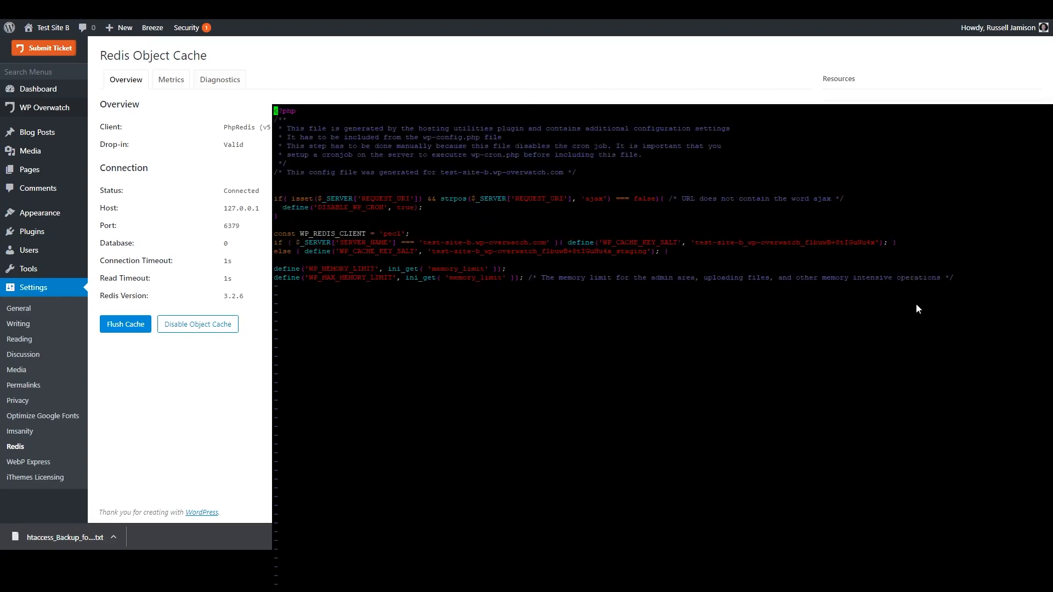
{"action": "key", "text": "Down"}
{"action": "key", "text": "Down"}
{"action": "key", "text": "Down"}
{"action": "key", "text": "Down"}
{"action": "key", "text": "Down"}
{"action": "key", "text": "Down"}
{"action": "key", "text": "Down"}
{"action": "key", "text": "Down"}
{"action": "key", "text": "Down"}
{"action": "key", "text": "Down"}
{"action": "key", "text": "Down"}
{"action": "key", "text": "Down"}
{"action": "key", "text": "Down"}
{"action": "key", "text": "Down"}
{"action": "key", "text": "Right"}
{"action": "key", "text": "Right"}
{"action": "key", "text": "Right"}
{"action": "key", "text": "Right"}
{"action": "key", "text": "Right"}
{"action": "key", "text": "Right"}
{"action": "key", "text": "Right"}
{"action": "key", "text": "Right"}
{"action": "key", "text": "Right"}
{"action": "key", "text": "Right"}
{"action": "key", "text": "Down"}
{"action": "key", "text": "Right"}
{"action": "key", "text": "Right"}
{"action": "key", "text": "Right"}
{"action": "key", "text": "Right"}
{"action": "key", "text": "Right"}
{"action": "key", "text": "Right"}
{"action": "key", "text": "Right"}
{"action": "key", "text": "Right"}
{"action": "key", "text": "Right"}
{"action": "key", "text": "Right"}
{"action": "key", "text": "Right"}
{"action": "key", "text": "Right"}
{"action": "key", "text": "Right"}
{"action": "key", "text": "Down"}
{"action": "key", "text": "Up"}
{"action": "key", "text": "End"}
{"action": "key", "text": "Left"}
{"action": "key", "text": "Left"}
{"action": "key", "text": "Left"}
{"action": "key", "text": "Left"}
{"action": "key", "text": "Left"}
{"action": "key", "text": "Left"}
{"action": "key", "text": "Left"}
{"action": "key", "text": "Left"}
{"action": "key", "text": "Left"}
{"action": "key", "text": "Left"}
{"action": "key", "text": "Left"}
{"action": "key", "text": "Left"}
{"action": "key", "text": "Left"}
{"action": "key", "text": "Left"}
{"action": "key", "text": "Left"}
{"action": "key", "text": "Left"}
{"action": "key", "text": "Left"}
{"action": "key", "text": "Left"}
{"action": "key", "text": "Left"}
{"action": "key", "text": "Left"}
{"action": "key", "text": "Left"}
{"action": "key", "text": "Left"}
{"action": "key", "text": "Left"}
{"action": "key", "text": "Left"}
{"action": "key", "text": "Left"}
{"action": "key", "text": "Left"}
{"action": "key", "text": "Left"}
{"action": "key", "text": "Left"}
{"action": "key", "text": "Left"}
{"action": "key", "text": "Right"}
{"action": "key", "text": "Right"}
{"action": "key", "text": "Right"}
{"action": "key", "text": "Right"}
{"action": "key", "text": "Right"}
{"action": "key", "text": "Right"}
{"action": "key", "text": "Right"}
{"action": "key", "text": "Right"}
{"action": "key", "text": "Right"}
{"action": "key", "text": "Right"}
{"action": "key", "text": "Right"}
{"action": "key", "text": "Right"}
{"action": "key", "text": "Right"}
{"action": "key", "text": "Right"}
{"action": "key", "text": "Right"}
{"action": "key", "text": "Right"}
{"action": "key", "text": "Right"}
{"action": "key", "text": "Right"}
{"action": "key", "text": "Right"}
{"action": "key", "text": "Right"}
{"action": "key", "text": "Right"}
{"action": "key", "text": "Right"}
{"action": "key", "text": "Right"}
{"action": "key", "text": "Right"}
{"action": "key", "text": "Right"}
{"action": "key", "text": "Right"}
{"action": "key", "text": "Right"}
{"action": "key", "text": "Right"}
{"action": "key", "text": "Right"}
{"action": "key", "text": "Right"}
{"action": "key", "text": "Left"}
{"action": "key", "text": "Left"}
{"action": "key", "text": "Left"}
{"action": "key", "text": "Left"}
{"action": "key", "text": "Left"}
{"action": "key", "text": "Left"}
{"action": "key", "text": "Left"}
{"action": "key", "text": "Left"}
{"action": "key", "text": "Left"}
{"action": "key", "text": "Left"}
{"action": "key", "text": "Left"}
{"action": "key", "text": "Left"}
{"action": "key", "text": "Left"}
{"action": "key", "text": "Left"}
{"action": "key", "text": "Left"}
{"action": "key", "text": "Left"}
{"action": "key", "text": "Left"}
{"action": "key", "text": "Left"}
{"action": "key", "text": "Left"}
{"action": "key", "text": "Left"}
{"action": "key", "text": "Left"}
{"action": "key", "text": "Left"}
{"action": "key", "text": "Left"}
{"action": "key", "text": "Left"}
{"action": "key", "text": "Left"}
{"action": "key", "text": "Left"}
{"action": "key", "text": "Left"}
{"action": "key", "text": "Left"}
{"action": "key", "text": "Left"}
{"action": "key", "text": "Left"}
{"action": "key", "text": "Left"}
{"action": "key", "text": "Left"}
{"action": "key", "text": "Left"}
{"action": "key", "text": "Left"}
{"action": "key", "text": "Left"}
{"action": "key", "text": "Right"}
{"action": "key", "text": "Right"}
{"action": "key", "text": "Right"}
{"action": "key", "text": "Right"}
{"action": "key", "text": "Right"}
{"action": "key", "text": "Right"}
{"action": "key", "text": "Right"}
{"action": "key", "text": "Right"}
{"action": "key", "text": "Right"}
{"action": "key", "text": "Right"}
{"action": "key", "text": "Right"}
{"action": "key", "text": "Right"}
{"action": "key", "text": "Right"}
{"action": "key", "text": "Right"}
{"action": "key", "text": "Right"}
{"action": "key", "text": "Right"}
{"action": "key", "text": "Right"}
{"action": "key", "text": "Right"}
{"action": "key", "text": "Right"}
{"action": "key", "text": "Right"}
{"action": "key", "text": "Right"}
{"action": "key", "text": "Right"}
{"action": "key", "text": "Right"}
{"action": "key", "text": "Right"}
{"action": "key", "text": "Right"}
{"action": "key", "text": "Right"}
{"action": "key", "text": "Right"}
{"action": "key", "text": "Right"}
{"action": "key", "text": "Right"}
{"action": "key", "text": "Right"}
{"action": "key", "text": "Right"}
{"action": "key", "text": "Right"}
{"action": "key", "text": "Right"}
{"action": "key", "text": "Right"}
{"action": "key", "text": "Down"}
{"action": "key", "text": "Left"}
{"action": "key", "text": "Left"}
{"action": "key", "text": "Left"}
{"action": "key", "text": "Home"}
{"action": "key", "text": "End"}
{"action": "key", "text": "Left"}
{"action": "key", "text": "Left"}
{"action": "key", "text": "Left"}
{"action": "key", "text": "Home"}
{"action": "key", "text": "Up"}
{"action": "key", "text": "Right"}
{"action": "key", "text": "Right"}
{"action": "key", "text": "Right"}
{"action": "key", "text": "Right"}
{"action": "key", "text": "Right"}
{"action": "key", "text": "Right"}
{"action": "key", "text": "Right"}
{"action": "key", "text": "Right"}
{"action": "key", "text": "Right"}
{"action": "key", "text": "Right"}
{"action": "key", "text": "Right"}
{"action": "key", "text": "Right"}
{"action": "key", "text": "Right"}
{"action": "key", "text": "Right"}
{"action": "key", "text": "Right"}
{"action": "key", "text": "Right"}
{"action": "key", "text": "Right"}
{"action": "key", "text": "Right"}
{"action": "key", "text": "Right"}
{"action": "key", "text": "Right"}
{"action": "key", "text": "Right"}
{"action": "key", "text": "Right"}
{"action": "key", "text": "Right"}
{"action": "key", "text": "Right"}
{"action": "key", "text": "Right"}
{"action": "key", "text": "Right"}
{"action": "key", "text": "Right"}
{"action": "key", "text": "Right"}
{"action": "key", "text": "Right"}
{"action": "key", "text": "Right"}
{"action": "key", "text": "Right"}
{"action": "key", "text": "Right"}
{"action": "key", "text": "Right"}
{"action": "key", "text": "Right"}
{"action": "key", "text": "Right"}
{"action": "key", "text": "Right"}
{"action": "key", "text": "Right"}
{"action": "key", "text": "Right"}
{"action": "key", "text": "Right"}
{"action": "key", "text": "Right"}
{"action": "key", "text": "Right"}
{"action": "key", "text": "Right"}
{"action": "key", "text": "Right"}
{"action": "key", "text": "Right"}
{"action": "key", "text": "Right"}
{"action": "key", "text": "Right"}
{"action": "key", "text": "Right"}
{"action": "key", "text": "Right"}
{"action": "key", "text": "Right"}
{"action": "key", "text": "Right"}
{"action": "key", "text": "Right"}
{"action": "key", "text": "Right"}
{"action": "key", "text": "Right"}
{"action": "key", "text": "Right"}
{"action": "key", "text": "Right"}
{"action": "key", "text": "Right"}
{"action": "key", "text": "Right"}
{"action": "key", "text": "Right"}
{"action": "key", "text": "Right"}
{"action": "key", "text": "Right"}
{"action": "key", "text": "Right"}
{"action": "key", "text": "Right"}
{"action": "key", "text": "Right"}
{"action": "key", "text": "Right"}
{"action": "key", "text": "Right"}
{"action": "key", "text": "Right"}
{"action": "key", "text": "Right"}
{"action": "key", "text": "Right"}
{"action": "key", "text": "Right"}
{"action": "key", "text": "Right"}
{"action": "key", "text": "Right"}
{"action": "key", "text": "Right"}
{"action": "key", "text": "Right"}
{"action": "key", "text": "Right"}
{"action": "key", "text": "Right"}
{"action": "key", "text": "Right"}
{"action": "key", "text": "Left"}
{"action": "key", "text": "Left"}
{"action": "key", "text": "Left"}
{"action": "key", "text": "Left"}
{"action": "key", "text": "Left"}
{"action": "key", "text": "Left"}
{"action": "key", "text": "Left"}
{"action": "key", "text": "Left"}
{"action": "key", "text": "Left"}
{"action": "key", "text": "Left"}
{"action": "key", "text": "Left"}
{"action": "key", "text": "Left"}
{"action": "key", "text": "Left"}
{"action": "key", "text": "Left"}
{"action": "key", "text": "Left"}
{"action": "key", "text": "Left"}
{"action": "key", "text": "Left"}
{"action": "key", "text": "Left"}
{"action": "key", "text": "Left"}
{"action": "key", "text": "Left"}
{"action": "key", "text": "Left"}
{"action": "key", "text": "Left"}
{"action": "key", "text": "Left"}
{"action": "key", "text": "Left"}
{"action": "key", "text": "Left"}
{"action": "key", "text": "Left"}
{"action": "key", "text": "Left"}
{"action": "key", "text": "Left"}
{"action": "key", "text": "Left"}
{"action": "key", "text": "Left"}
{"action": "key", "text": "Left"}
{"action": "key", "text": "Left"}
{"action": "key", "text": "Left"}
{"action": "key", "text": "Left"}
{"action": "key", "text": "Left"}
{"action": "key", "text": "Left"}
{"action": "key", "text": "Left"}
{"action": "key", "text": "Left"}
{"action": "key", "text": "Down"}
{"action": "key", "text": "Left"}
{"action": "key", "text": "Right"}
{"action": "key", "text": "Right"}
{"action": "key", "text": "Right"}
{"action": "key", "text": "Right"}
{"action": "key", "text": "Right"}
{"action": "key", "text": "Right"}
{"action": "key", "text": "Right"}
{"action": "key", "text": "Right"}
{"action": "key", "text": "Right"}
{"action": "key", "text": "Up"}
{"action": "key", "text": "Right"}
{"action": "key", "text": "Right"}
{"action": "key", "text": "Right"}
{"action": "key", "text": "Right"}
{"action": "key", "text": "Right"}
{"action": "key", "text": "Right"}
{"action": "key", "text": "Right"}
{"action": "key", "text": "Right"}
{"action": "key", "text": "Right"}
{"action": "key", "text": "Right"}
{"action": "key", "text": "Right"}
{"action": "key", "text": "Right"}
{"action": "key", "text": "Right"}
{"action": "key", "text": "Right"}
{"action": "key", "text": "Right"}
{"action": "key", "text": "Right"}
{"action": "key", "text": "Right"}
{"action": "key", "text": "Right"}
{"action": "key", "text": "Right"}
{"action": "key", "text": "Right"}
{"action": "key", "text": "Right"}
{"action": "key", "text": "Right"}
{"action": "key", "text": "Right"}
{"action": "key", "text": "Right"}
{"action": "key", "text": "Right"}
{"action": "key", "text": "Right"}
{"action": "key", "text": "Right"}
{"action": "key", "text": "Right"}
{"action": "key", "text": "Right"}
{"action": "key", "text": "Right"}
{"action": "key", "text": "Right"}
{"action": "key", "text": "Right"}
{"action": "key", "text": "Right"}
{"action": "key", "text": "Right"}
{"action": "key", "text": "Right"}
{"action": "key", "text": "Right"}
{"action": "key", "text": "Right"}
{"action": "key", "text": "Right"}
{"action": "key", "text": "Right"}
{"action": "key", "text": "Right"}
{"action": "key", "text": "Right"}
{"action": "key", "text": "Right"}
{"action": "key", "text": "Right"}
{"action": "key", "text": "Down"}
{"action": "key", "text": "Right"}
{"action": "key", "text": "Right"}
{"action": "key", "text": "Right"}
{"action": "key", "text": "Right"}
{"action": "key", "text": "Right"}
{"action": "key", "text": "Right"}
{"action": "key", "text": "Right"}
{"action": "key", "text": "Right"}
{"action": "key", "text": "Right"}
{"action": "key", "text": "Right"}
{"action": "key", "text": "Right"}
{"action": "key", "text": "Right"}
{"action": "key", "text": "Right"}
{"action": "key", "text": "Right"}
{"action": "key", "text": "Right"}
{"action": "key", "text": "Left"}
{"action": "key", "text": "Left"}
{"action": "key", "text": "Left"}
{"action": "key", "text": "Left"}
{"action": "key", "text": "Right"}
{"action": "key", "text": "Right"}
{"action": "key", "text": "Right"}
{"action": "key", "text": "Right"}
{"action": "key", "text": "Right"}
{"action": "key", "text": "Right"}
{"action": "key", "text": "Up"}
{"action": "key", "text": "Up"}
{"action": "key", "text": "Up"}
{"action": "key", "text": "Up"}
{"action": "key", "text": "Up"}
{"action": "key", "text": "Up"}
{"action": "key", "text": "Down"}
{"action": "key", "text": "Up"}
{"action": "key", "text": "Down"}
{"action": "key", "text": "super+Down"}
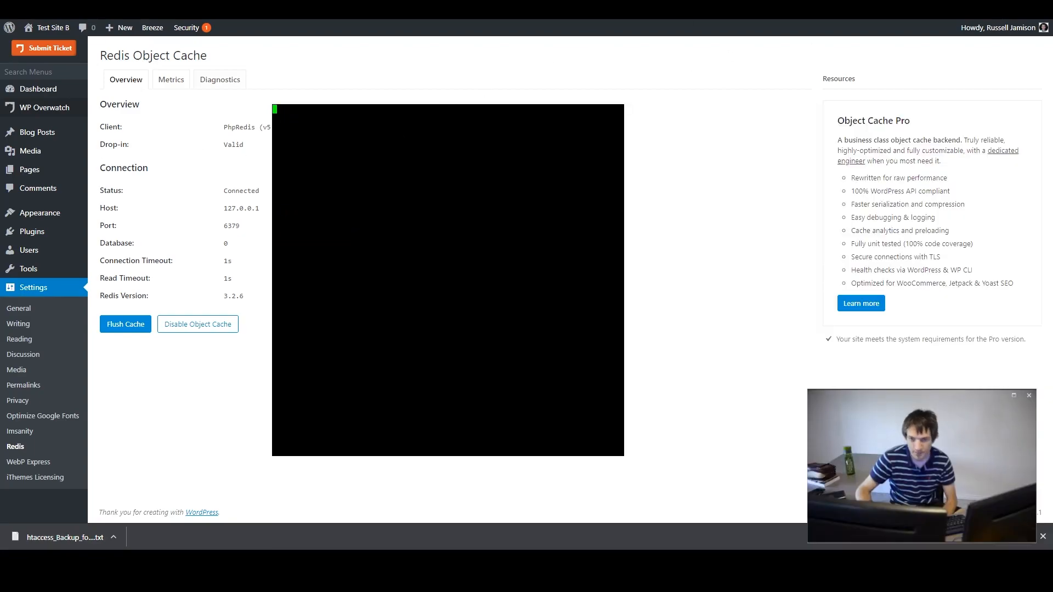
- Switch to the Cloudways panel and review the application settings
{"action": "left_click", "coordinate": [350, 8]}
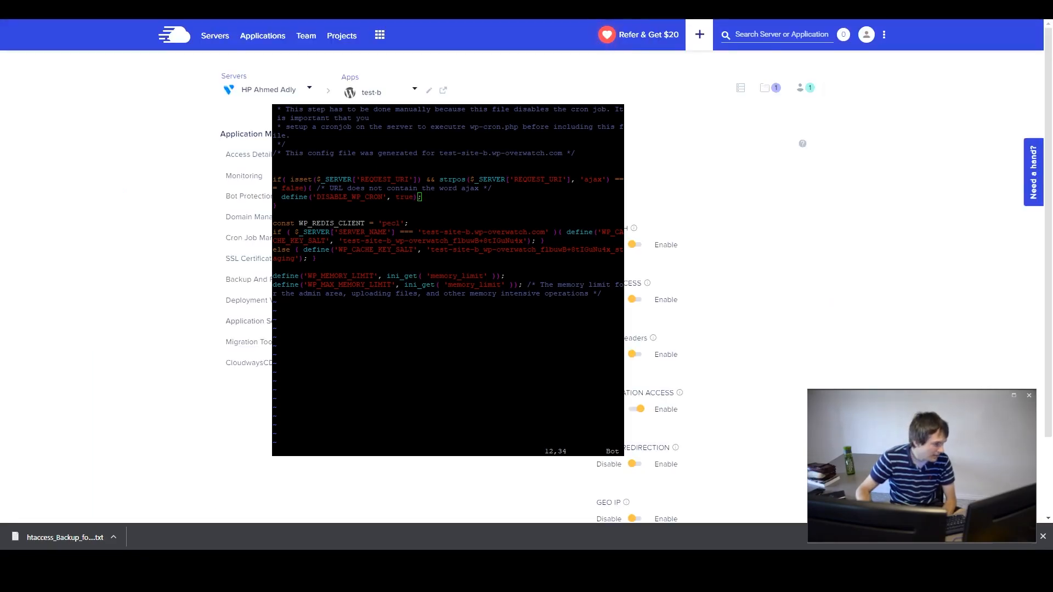
{"action": "key", "text": "alt+Tab"}
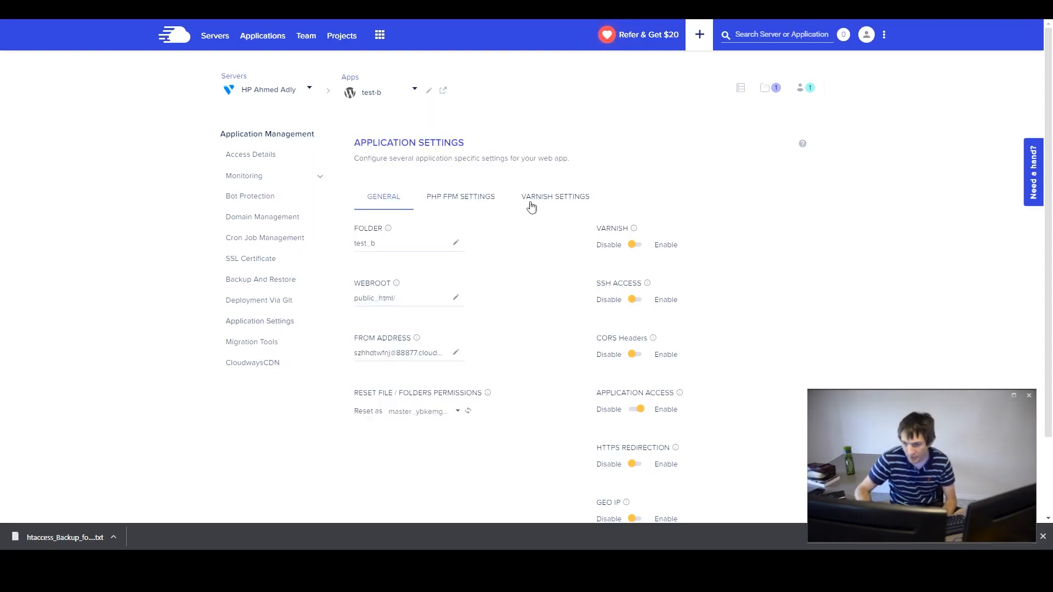
{"action": "scroll", "coordinate": [450, 336], "scroll_direction": "down", "scroll_amount": 2}
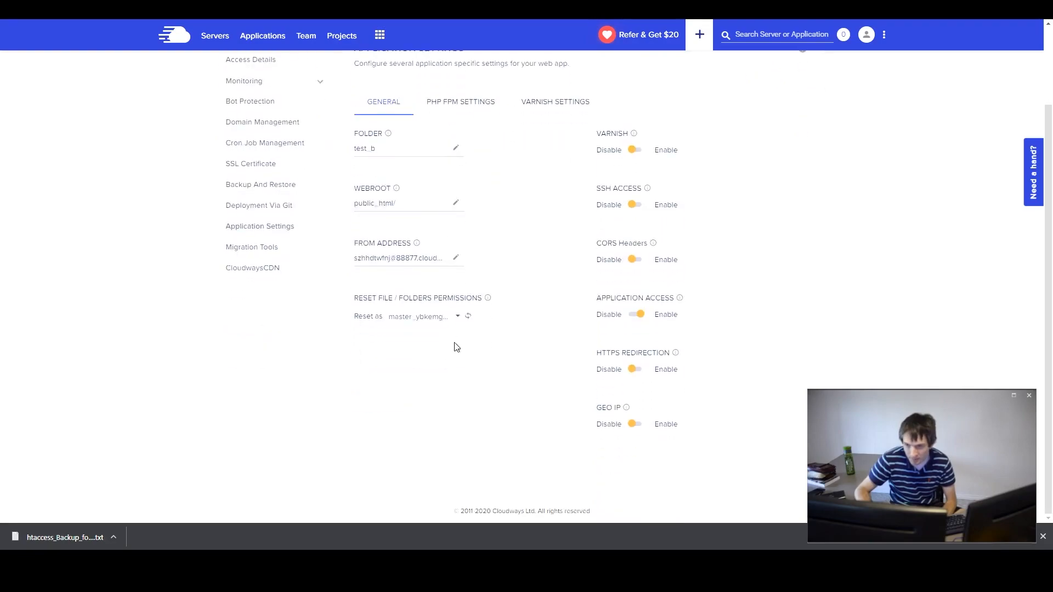
{"action": "scroll", "coordinate": [639, 294], "scroll_direction": "up", "scroll_amount": 2}
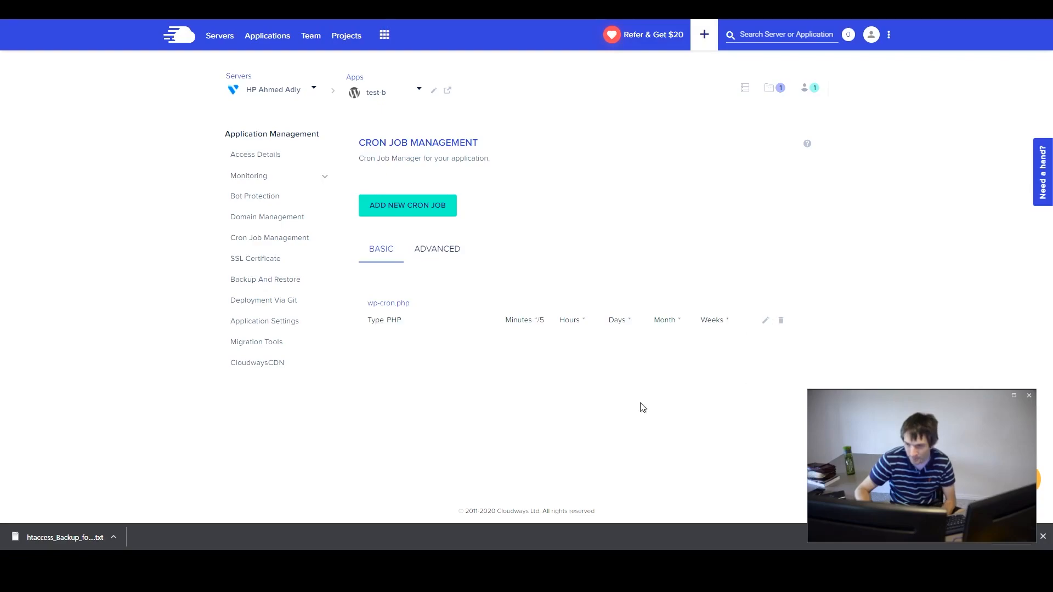
- Edit the wp-cron.php cron job in Cron Job Management
{"action": "left_click", "coordinate": [766, 320]}
{"action": "left_click", "coordinate": [446, 180]}
{"action": "left_click", "coordinate": [413, 214]}
{"action": "scroll", "coordinate": [379, 341], "scroll_direction": "down", "scroll_amount": 4}
{"action": "left_click_drag", "start_coordinate": [395, 354], "coordinate": [484, 357]}
{"action": "left_click", "coordinate": [434, 361]}
{"action": "left_click", "coordinate": [355, 396]}
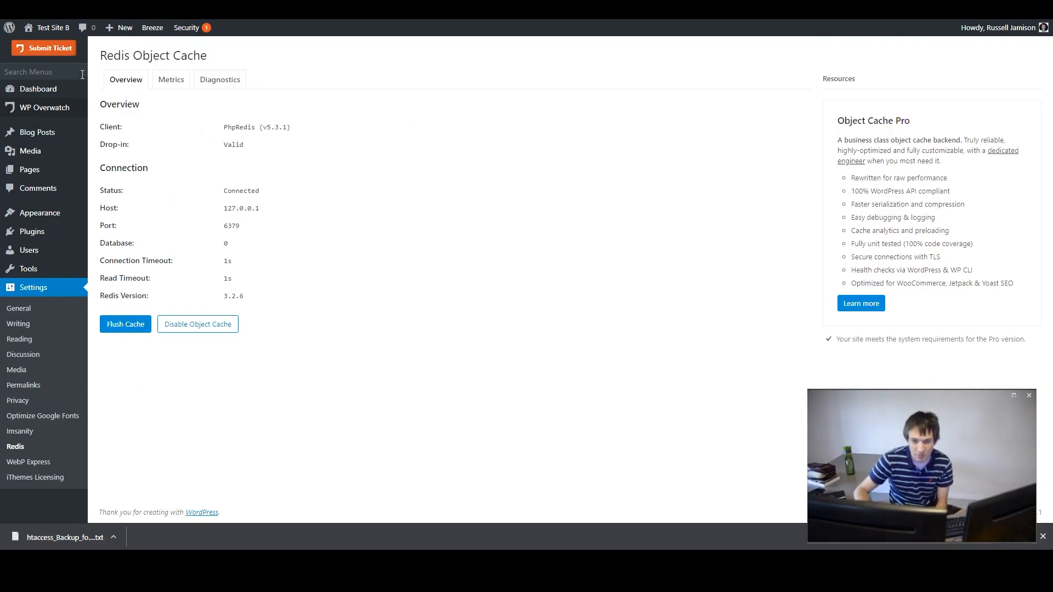
- Highlight the Redis host entry on the Object Cache overview
{"action": "triple_click", "coordinate": [122, 50]}
{"action": "left_click", "coordinate": [273, 62]}
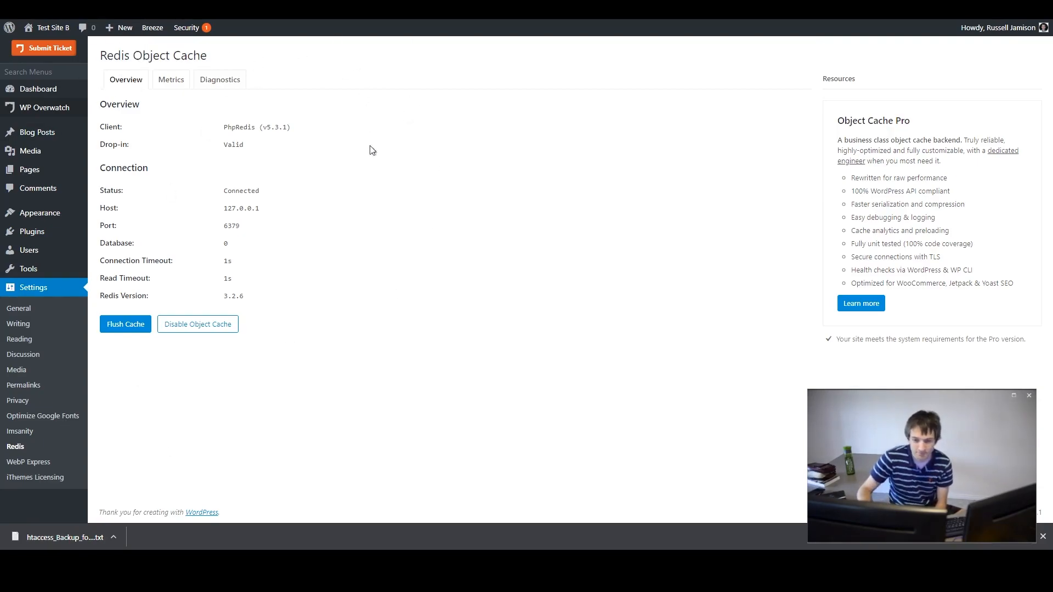
{"action": "triple_click", "coordinate": [369, 209]}
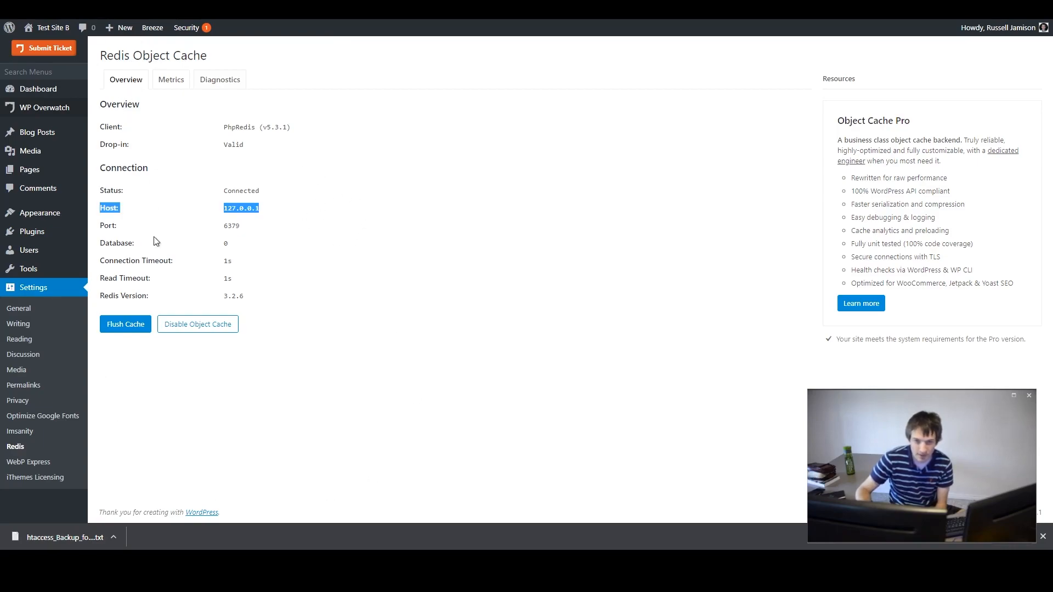
{"action": "mouse_move", "coordinate": [77, 232]}
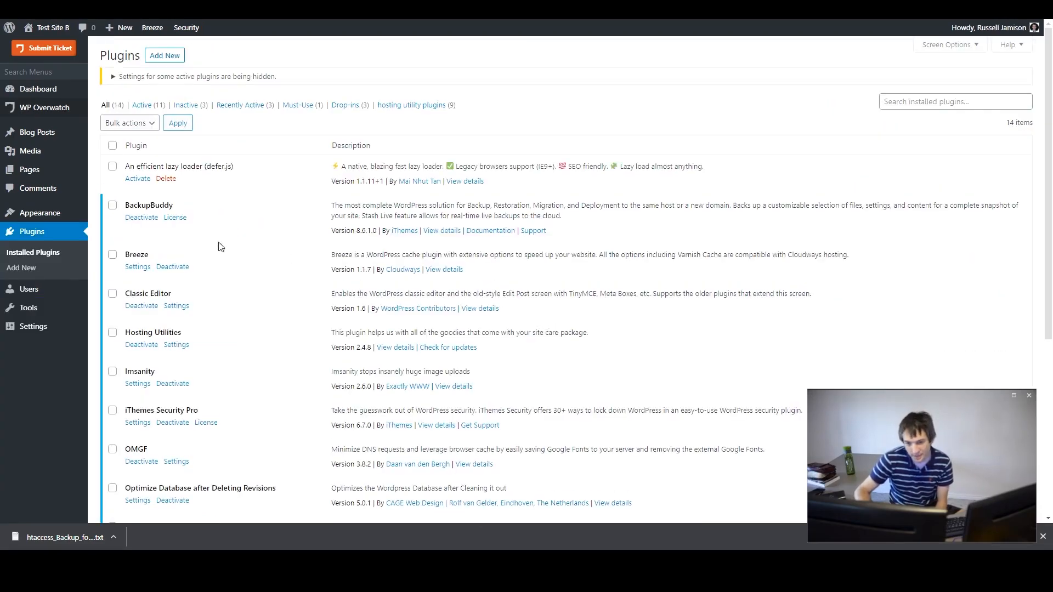
- Scroll through the installed plugins list to review the active plugins
{"action": "scroll", "coordinate": [219, 247], "scroll_direction": "down", "scroll_amount": 4}
{"action": "scroll", "coordinate": [289, 332], "scroll_direction": "up", "scroll_amount": 2}
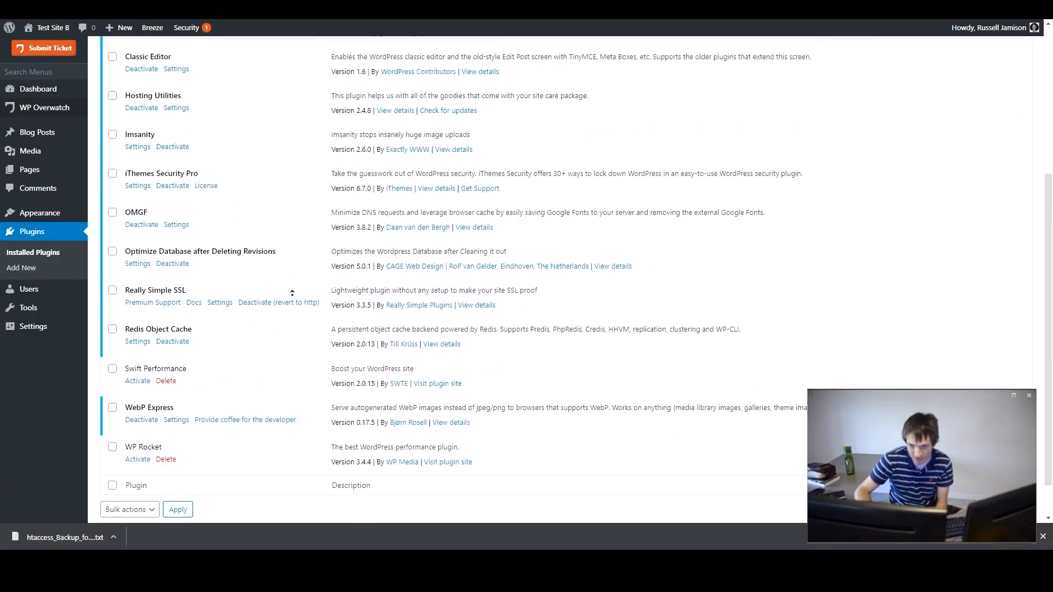
{"action": "scroll", "coordinate": [291, 299], "scroll_direction": "up", "scroll_amount": 1}
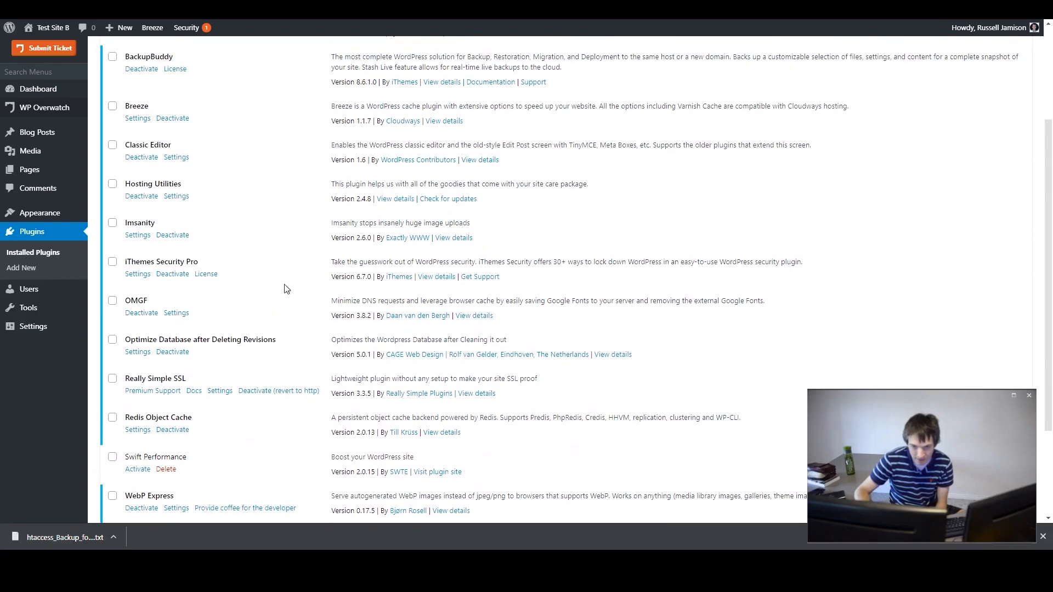
{"action": "scroll", "coordinate": [280, 306], "scroll_direction": "up", "scroll_amount": 3}
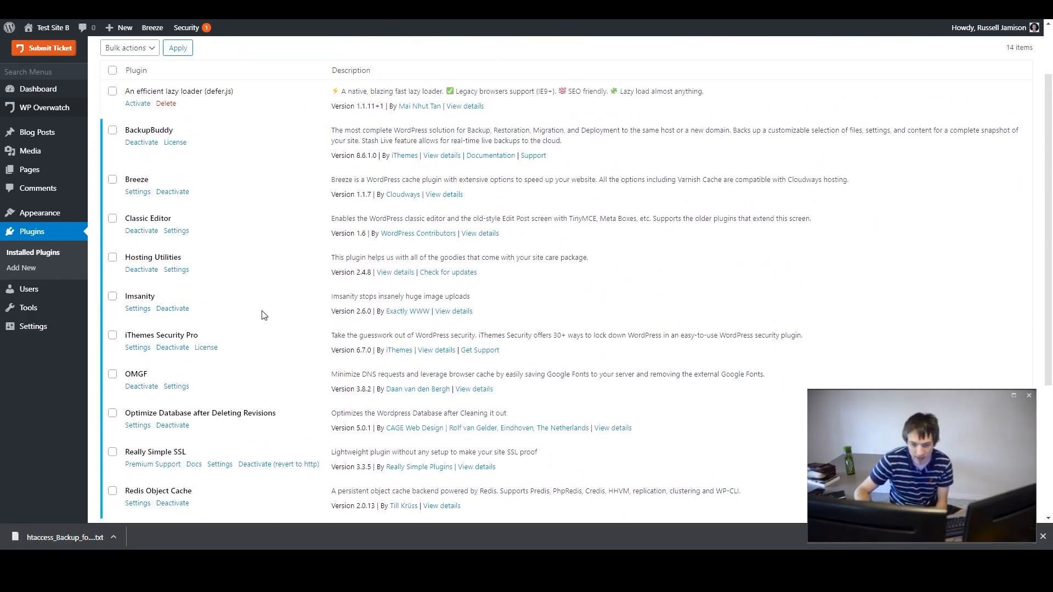
{"action": "scroll", "coordinate": [262, 317], "scroll_direction": "up", "scroll_amount": 3}
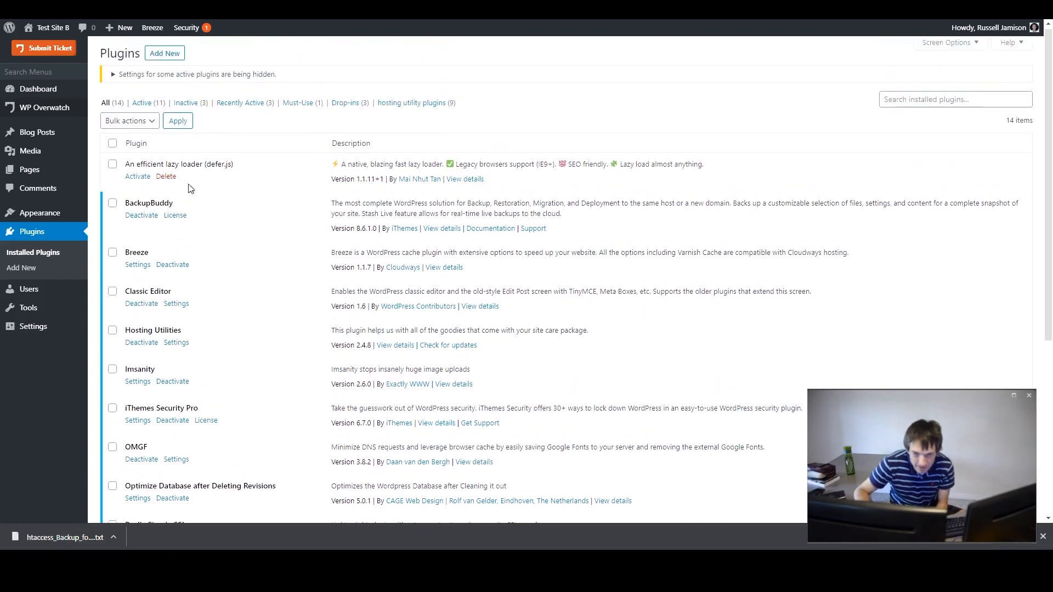
{"action": "middle_click", "coordinate": [221, 205]}
{"action": "scroll", "coordinate": [220, 225], "scroll_direction": "down", "scroll_amount": 5}
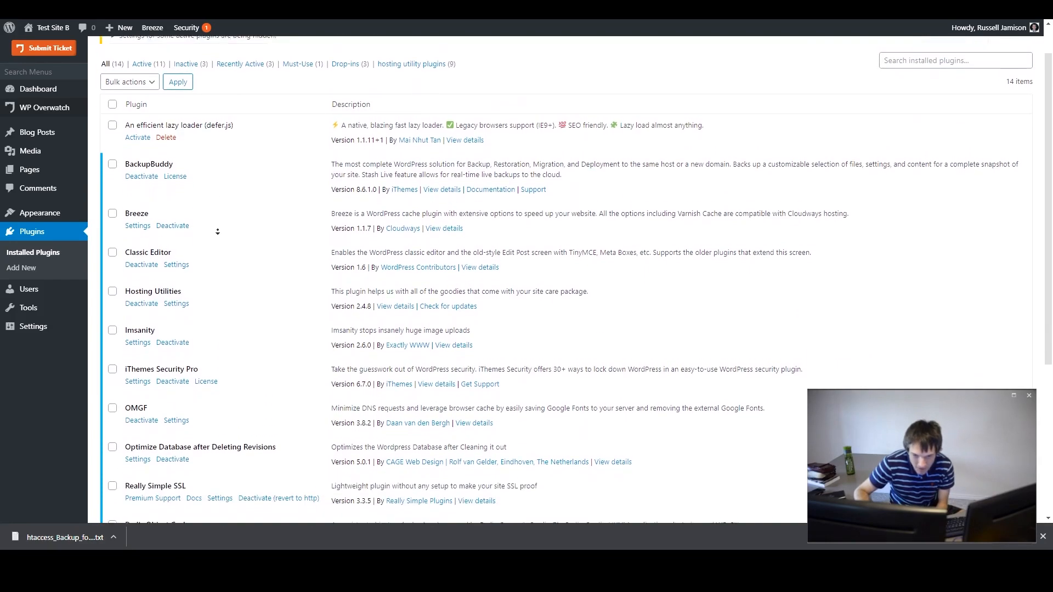
{"action": "middle_click", "coordinate": [258, 329]}
{"action": "scroll", "coordinate": [259, 326], "scroll_direction": "up", "scroll_amount": 1}
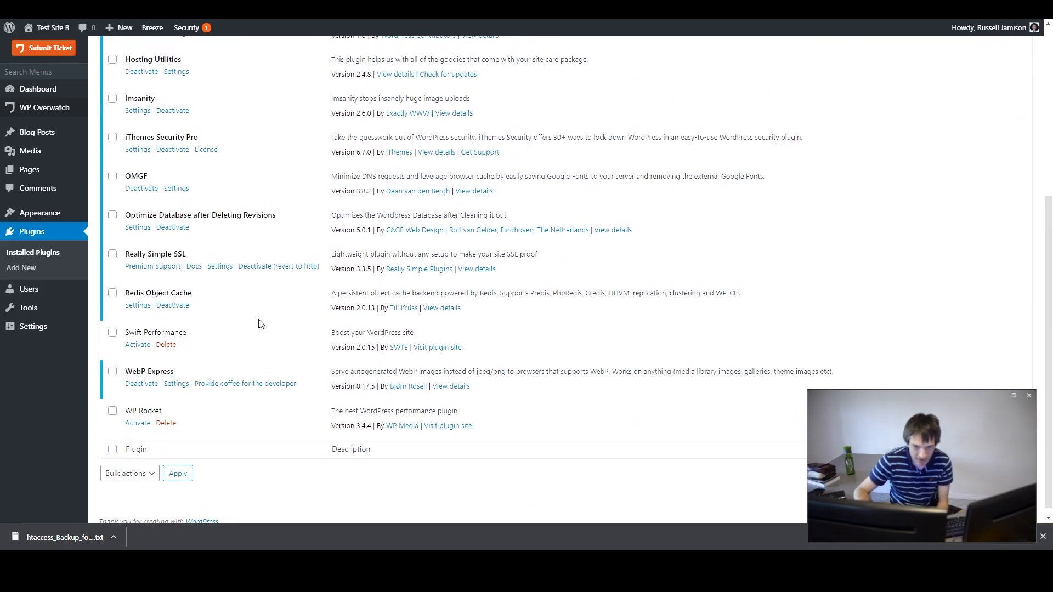
- Open the Breeze settings and enable HTML, CSS and JS minification, then save the changes
{"action": "scroll", "coordinate": [258, 316], "scroll_direction": "up", "scroll_amount": 1}
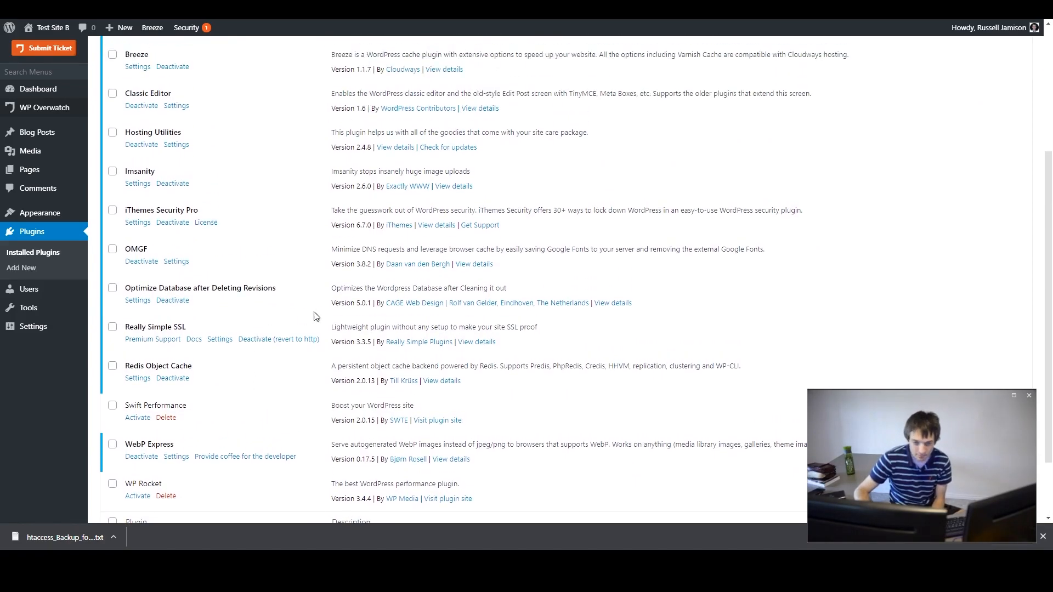
{"action": "scroll", "coordinate": [266, 320], "scroll_direction": "up", "scroll_amount": 2}
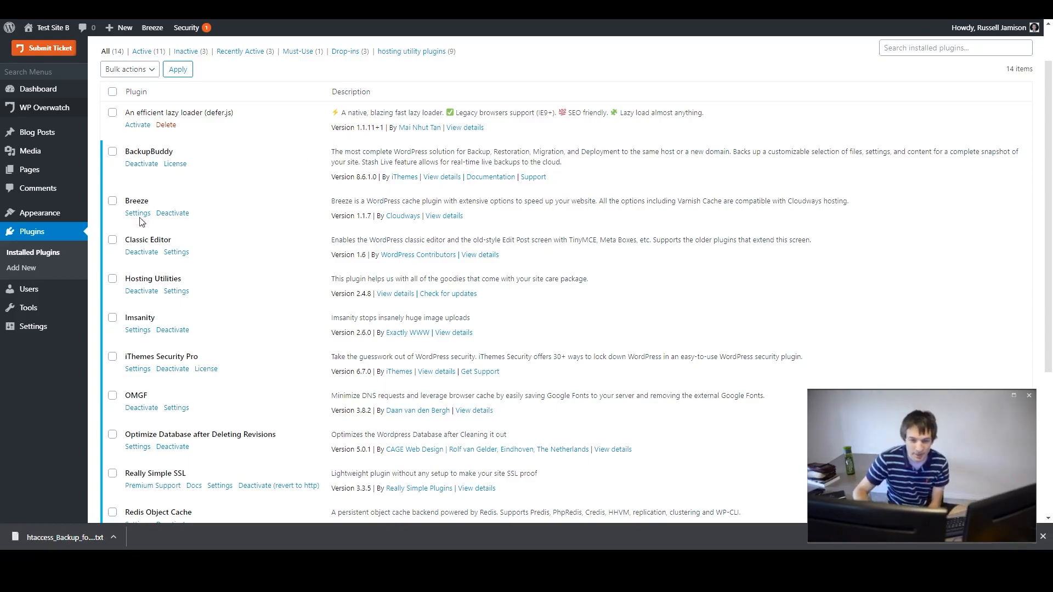
{"action": "double_click", "coordinate": [145, 201]}
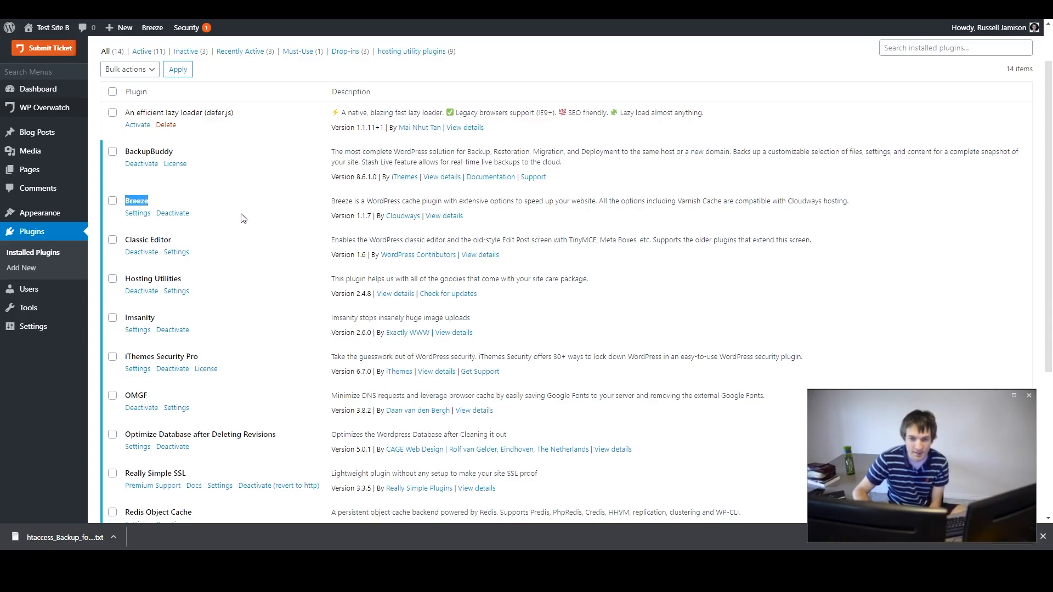
{"action": "mouse_move", "coordinate": [156, 30]}
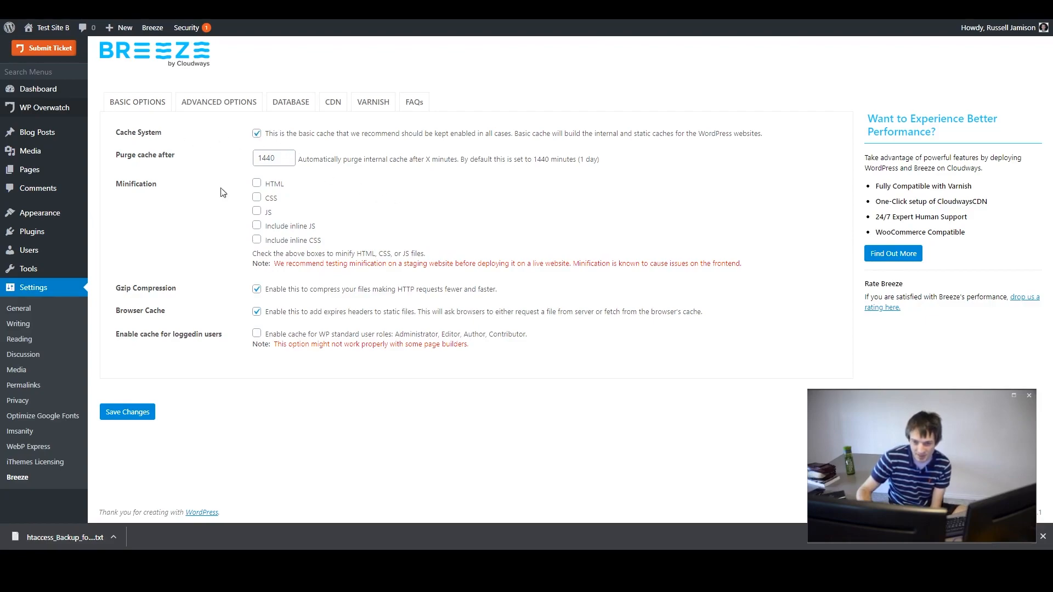
{"action": "left_click", "coordinate": [256, 183]}
{"action": "left_click", "coordinate": [256, 197]}
{"action": "left_click", "coordinate": [256, 211]}
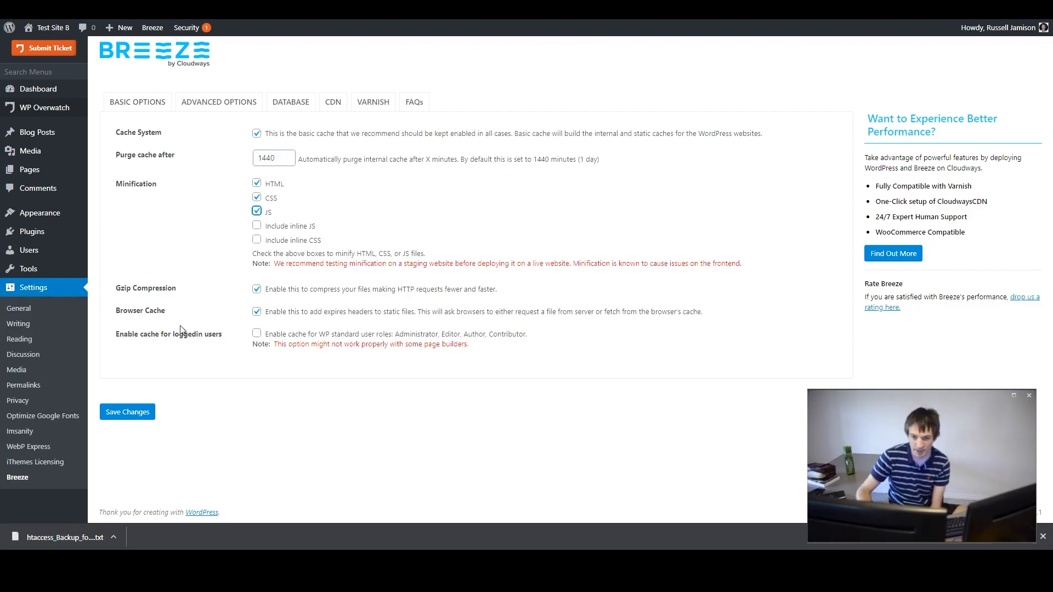
{"action": "left_click", "coordinate": [256, 312]}
{"action": "left_click", "coordinate": [256, 313]}
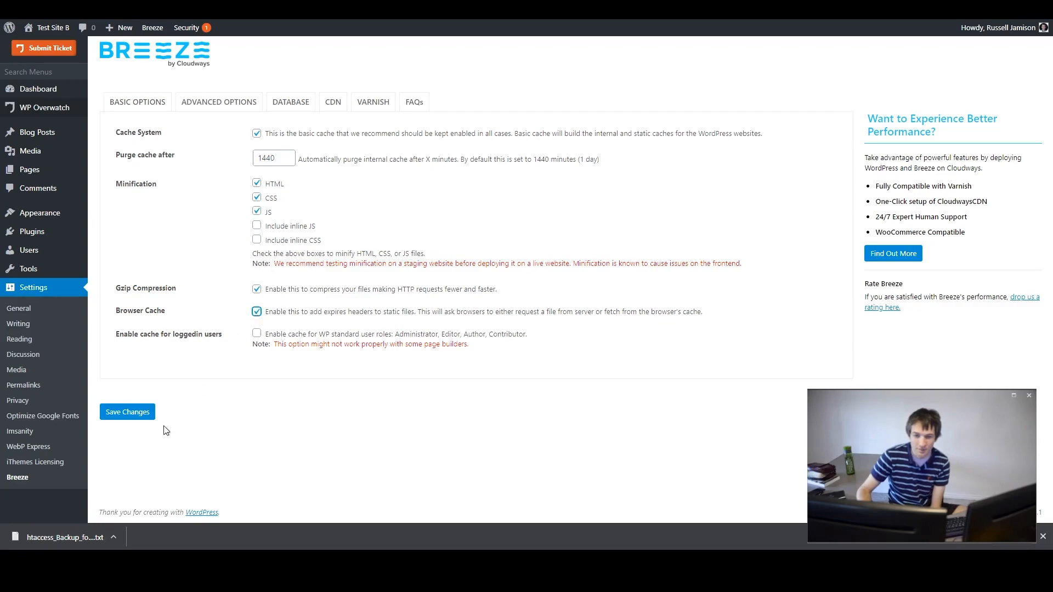
{"action": "left_click", "coordinate": [130, 419]}
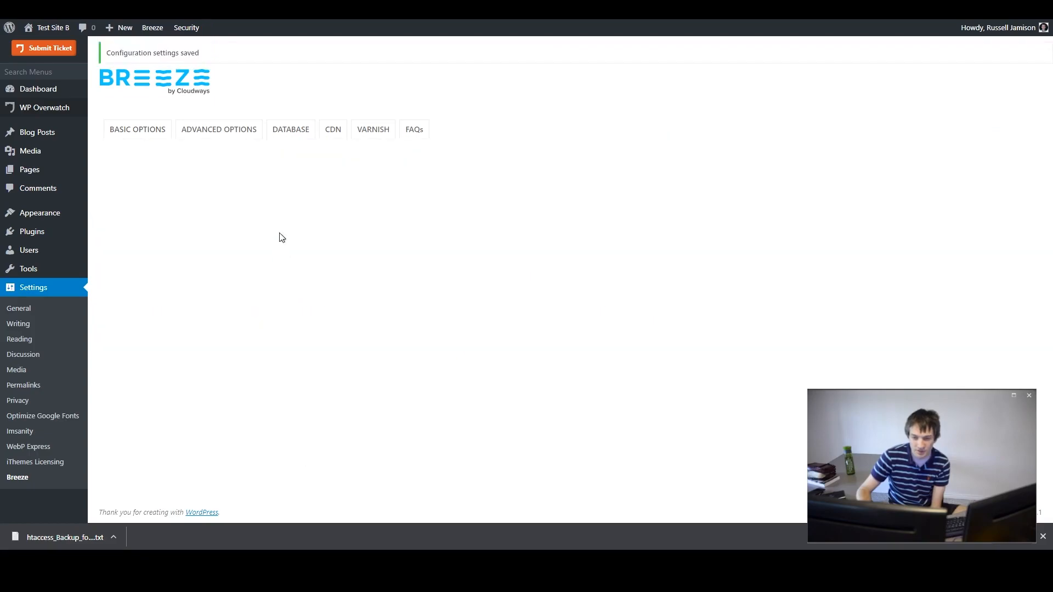
- Enable grouping of CSS and JS files in Breeze's advanced options and save the changes
{"action": "left_click", "coordinate": [257, 244]}
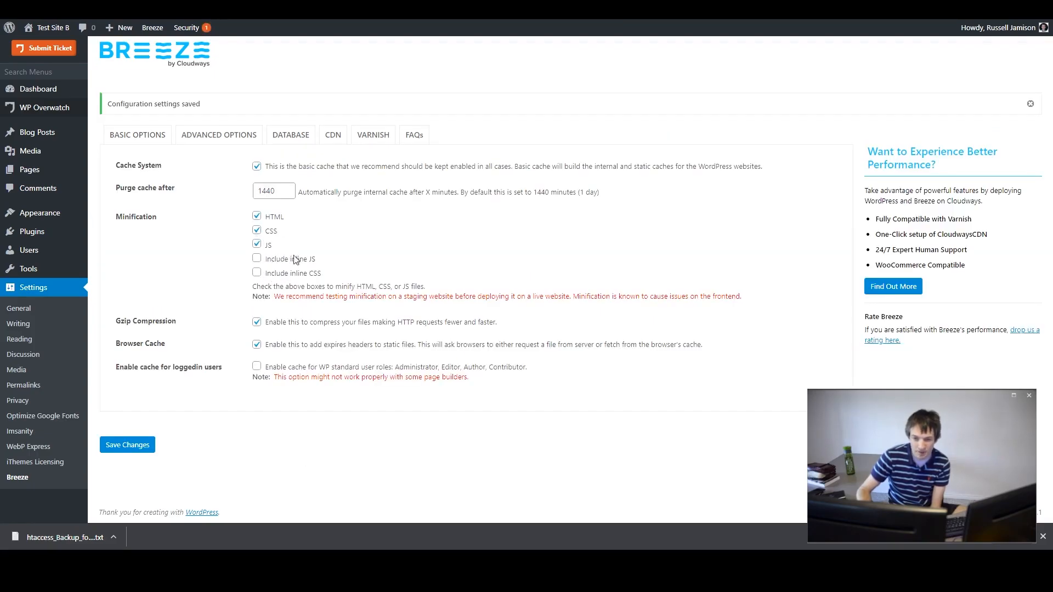
{"action": "left_click", "coordinate": [225, 140]}
{"action": "scroll", "coordinate": [332, 196], "scroll_direction": "down", "scroll_amount": 4}
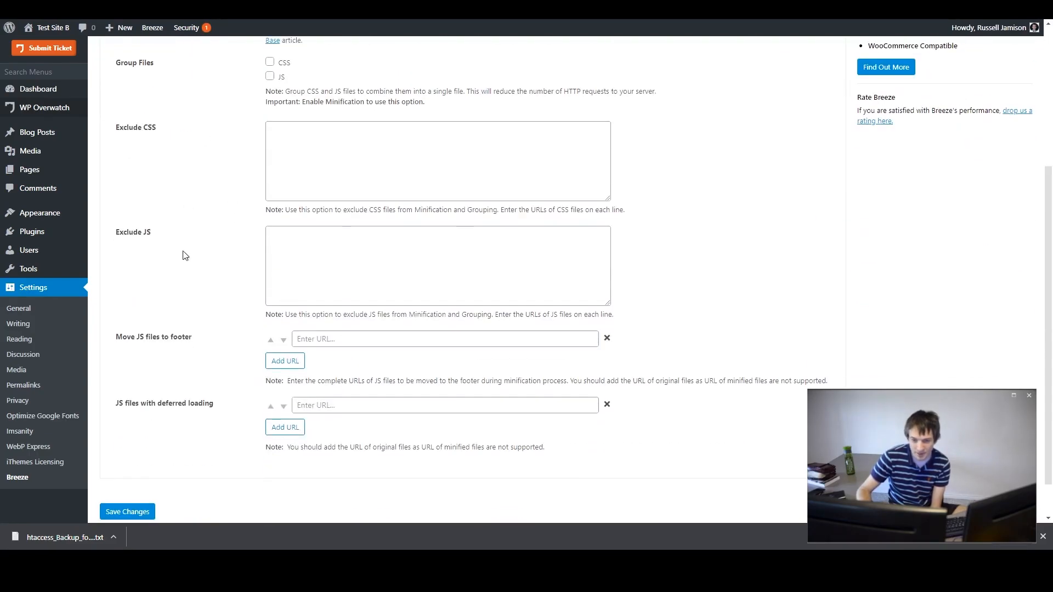
{"action": "scroll", "coordinate": [332, 196], "scroll_direction": "up", "scroll_amount": 3}
{"action": "left_click", "coordinate": [270, 209]}
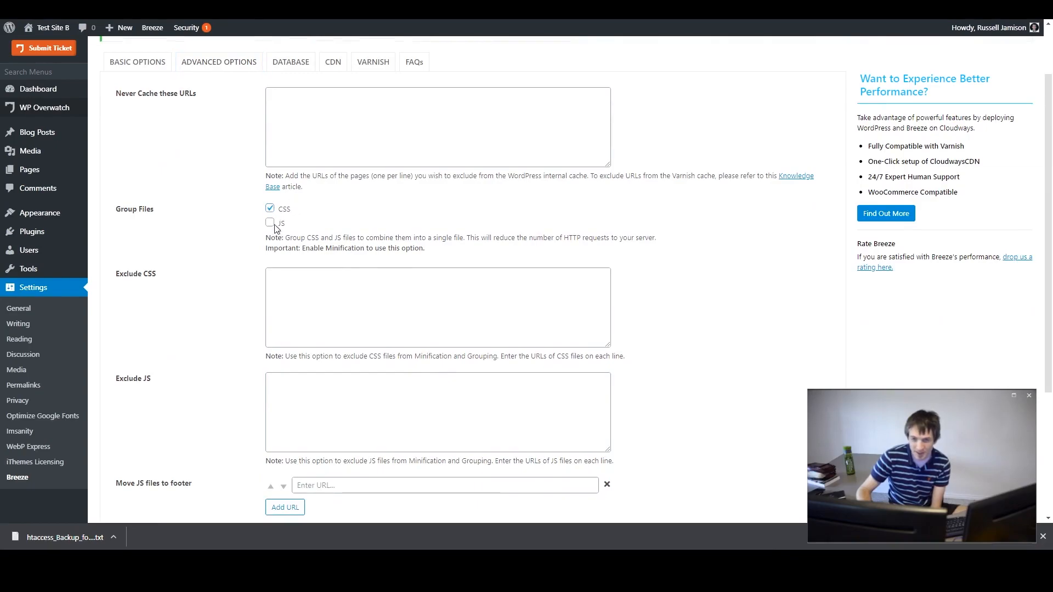
{"action": "left_click", "coordinate": [270, 223]}
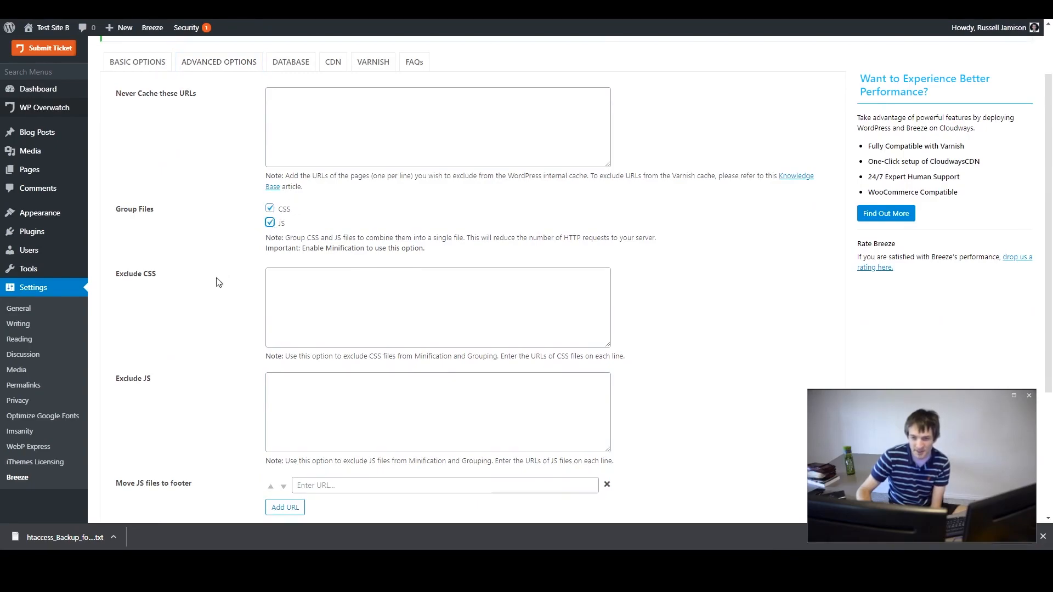
{"action": "scroll", "coordinate": [190, 298], "scroll_direction": "down", "scroll_amount": 4}
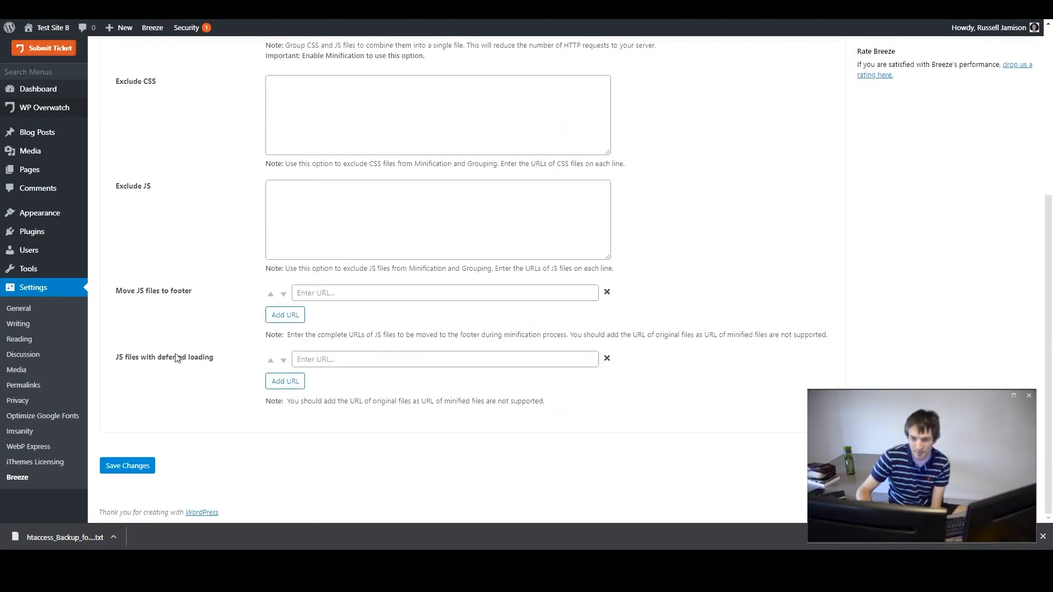
{"action": "left_click", "coordinate": [127, 465]}
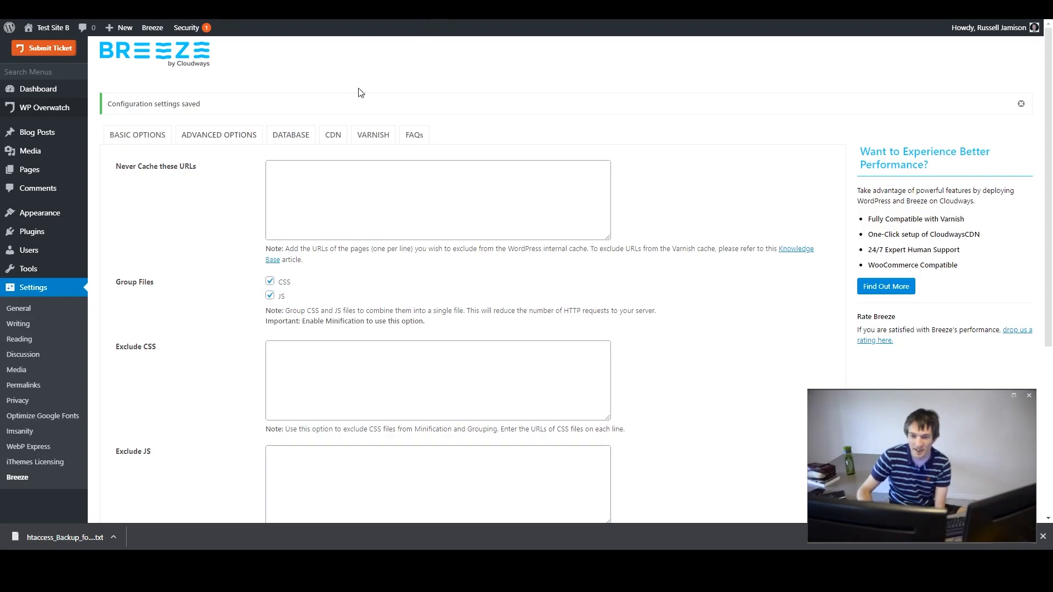
- Open the site's front page to check it still loads, then return to Breeze settings
{"action": "left_click", "coordinate": [271, 296]}
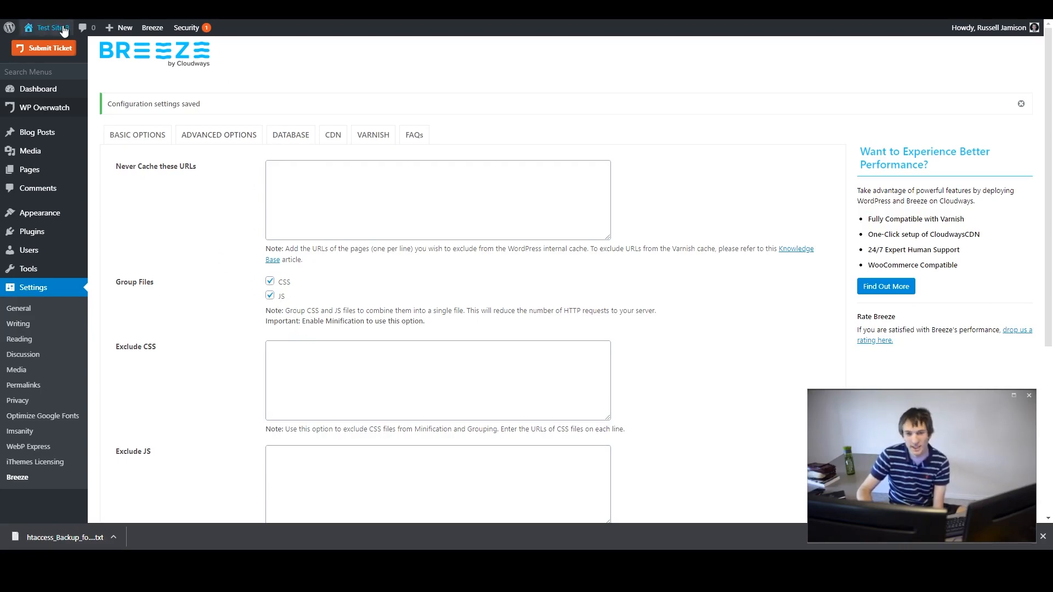
{"action": "mouse_move", "coordinate": [29, 29]}
{"action": "left_click", "coordinate": [71, 48]}
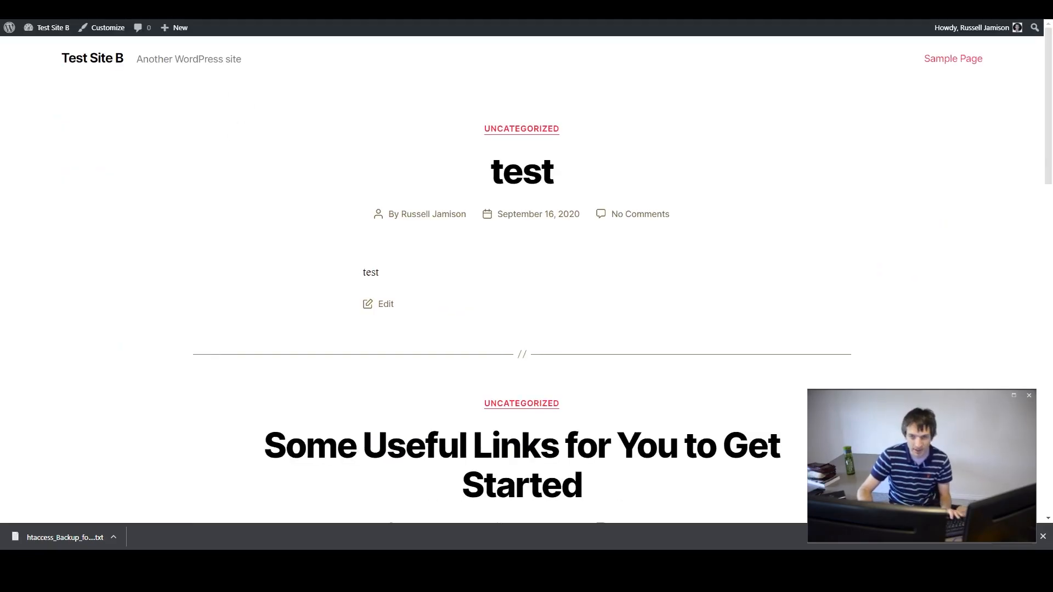
{"action": "key", "text": "alt+Left"}
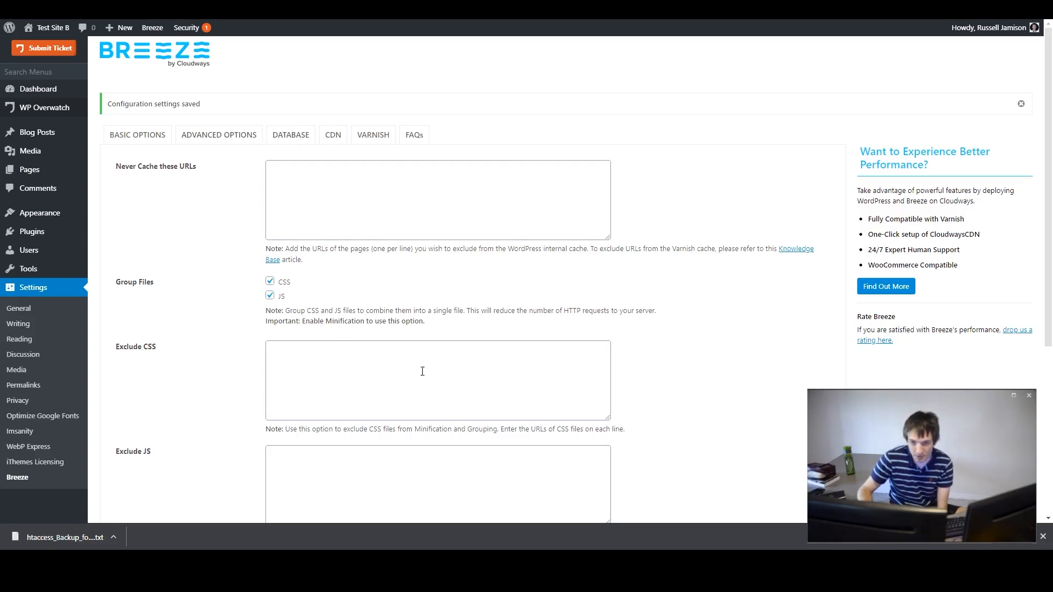
- Review the Breeze basic, advanced, database and CDN option tabs
{"action": "scroll", "coordinate": [221, 310], "scroll_direction": "down", "scroll_amount": 5}
{"action": "scroll", "coordinate": [245, 347], "scroll_direction": "up", "scroll_amount": 5}
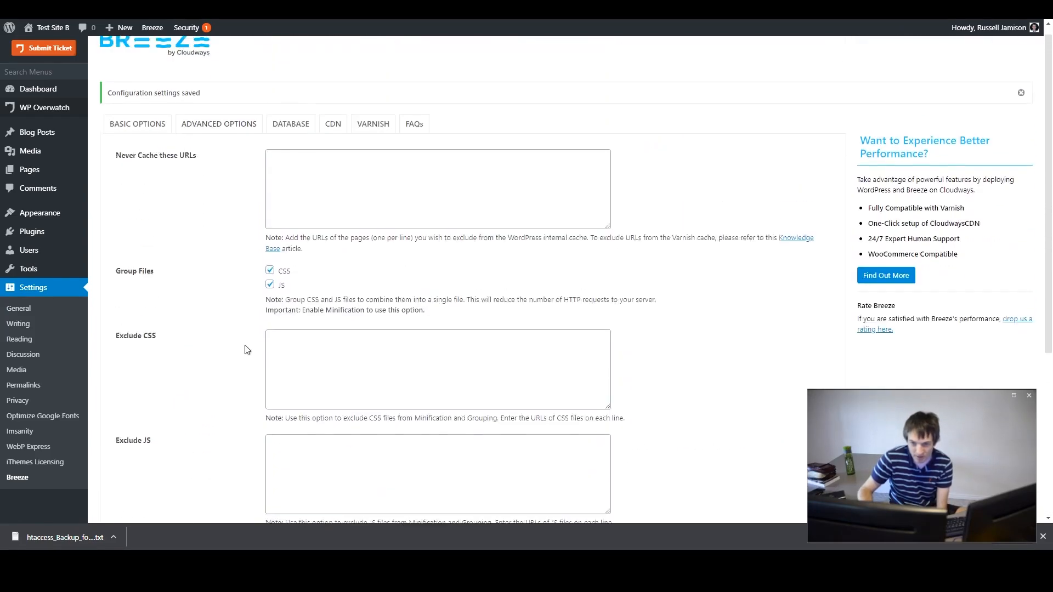
{"action": "left_click", "coordinate": [133, 136]}
{"action": "left_click", "coordinate": [223, 142]}
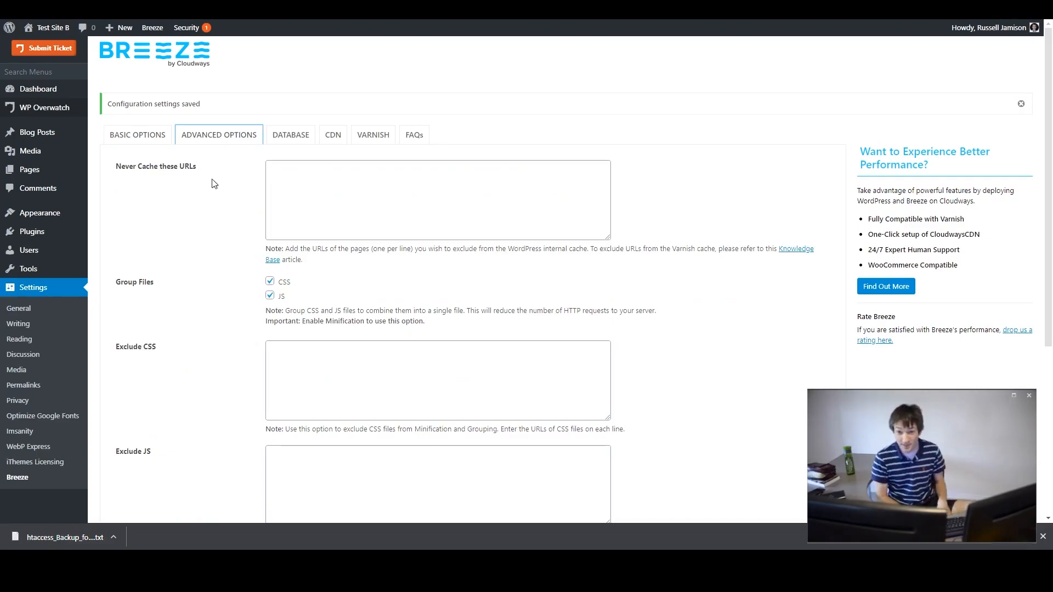
{"action": "left_click", "coordinate": [312, 137]}
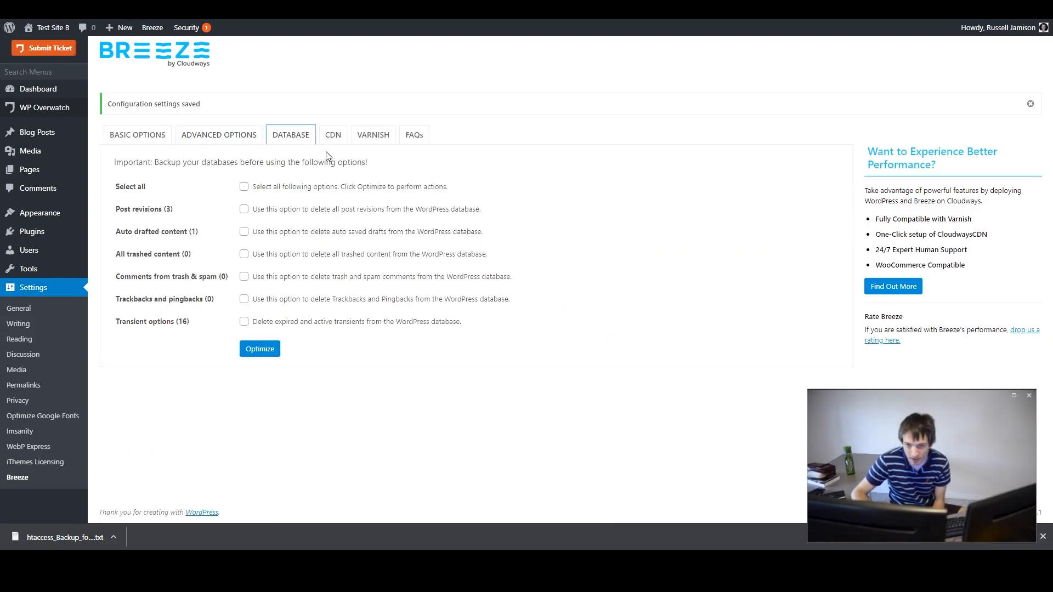
{"action": "left_click", "coordinate": [334, 138]}
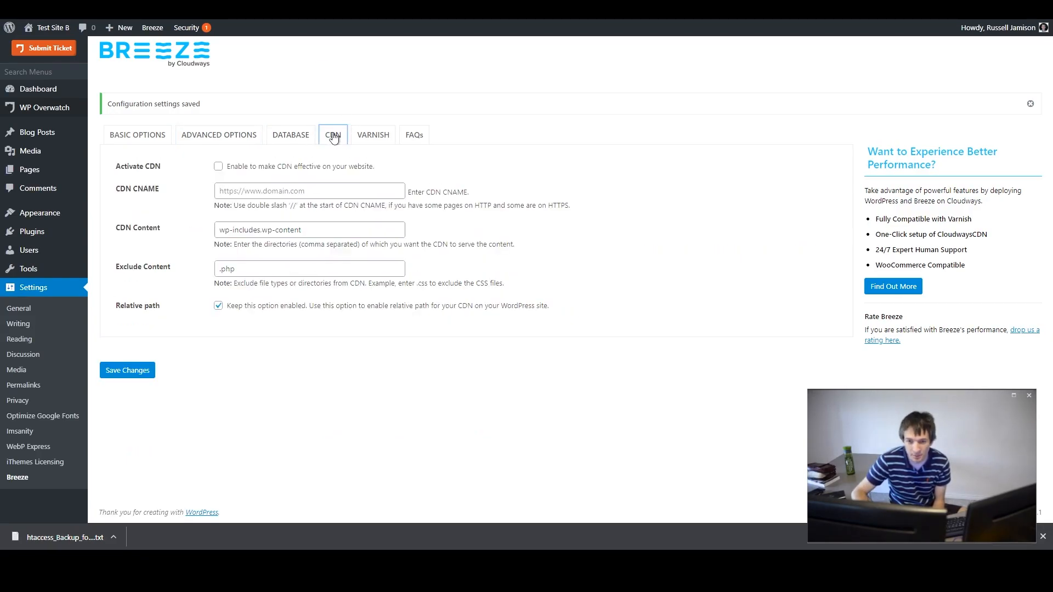
- Tick Activate CDN in Breeze and check the CloudwaysCDN page in the Cloudways application panel
{"action": "left_click", "coordinate": [217, 168]}
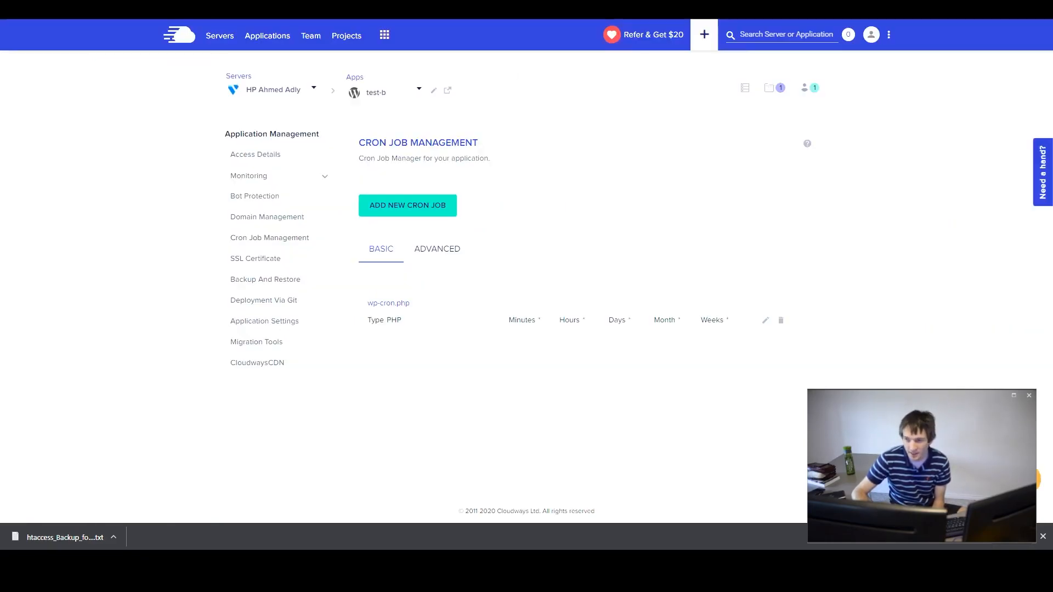
{"action": "left_click", "coordinate": [278, 367]}
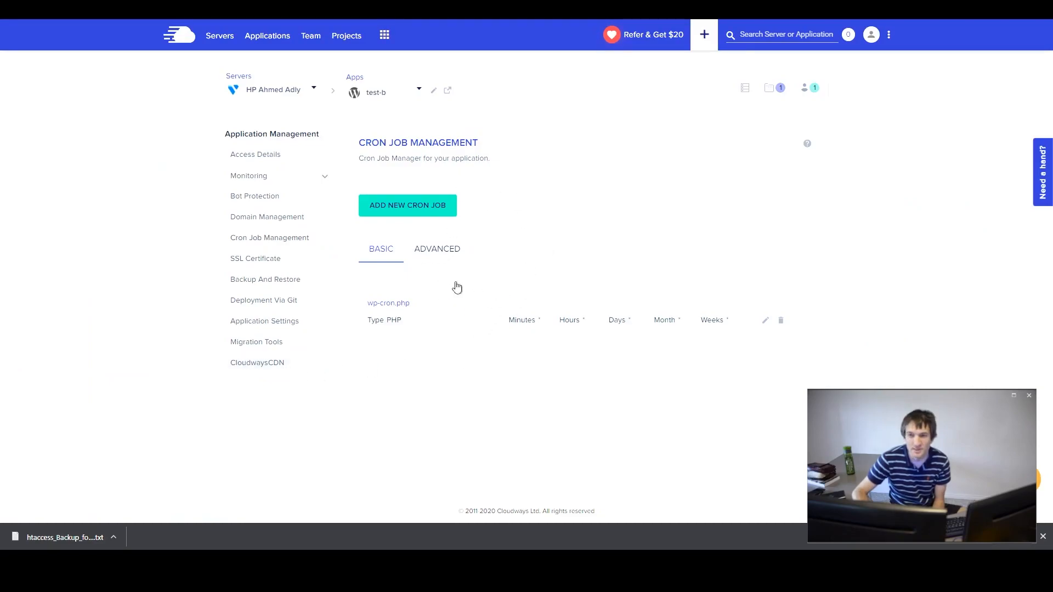
{"action": "left_click", "coordinate": [263, 364]}
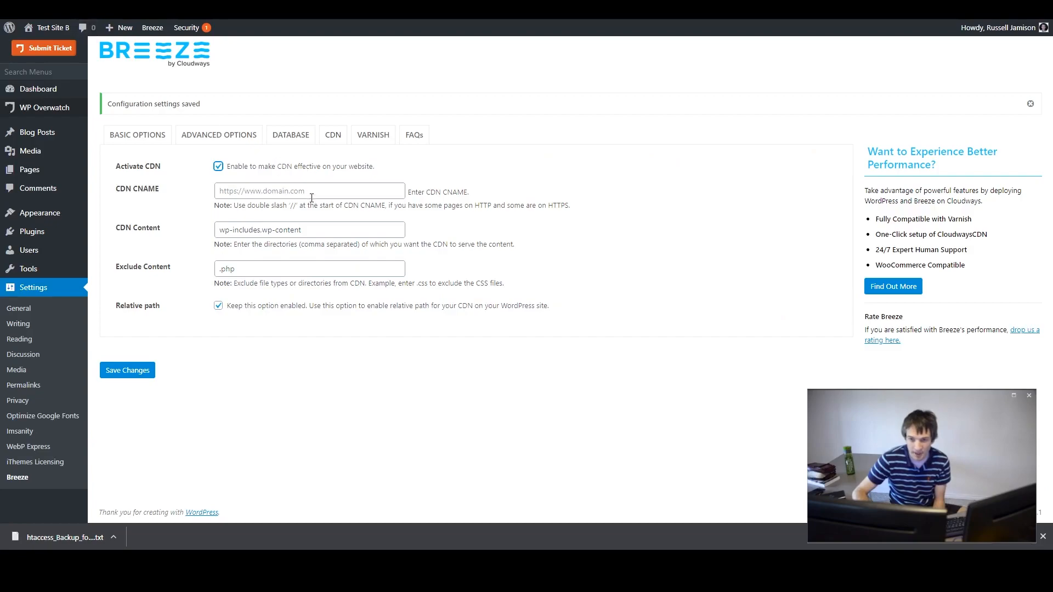
{"action": "left_click", "coordinate": [315, 189]}
{"action": "left_click", "coordinate": [568, 194]}
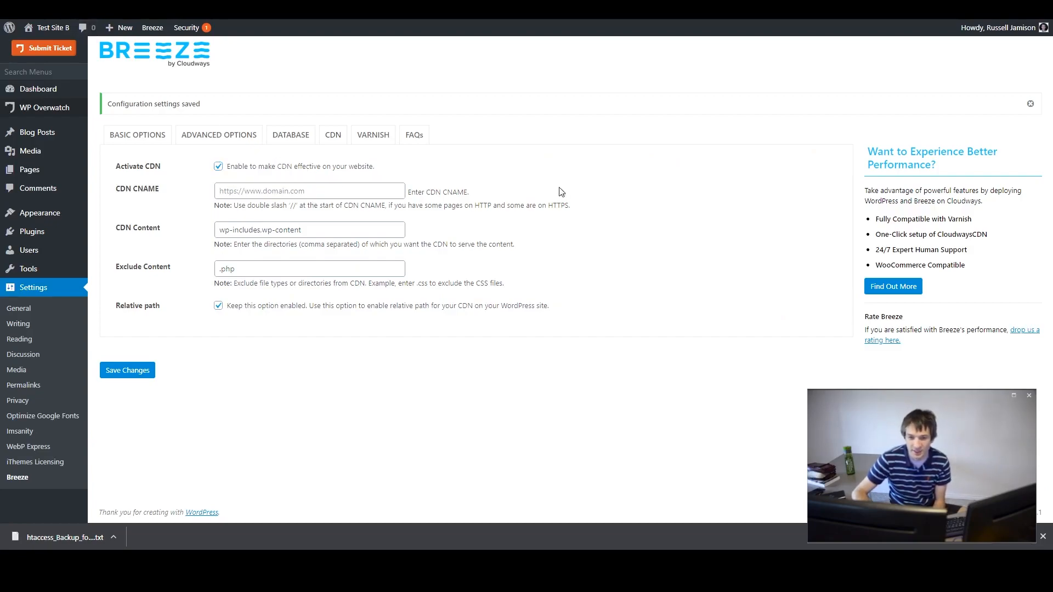
{"action": "left_click", "coordinate": [329, 191]}
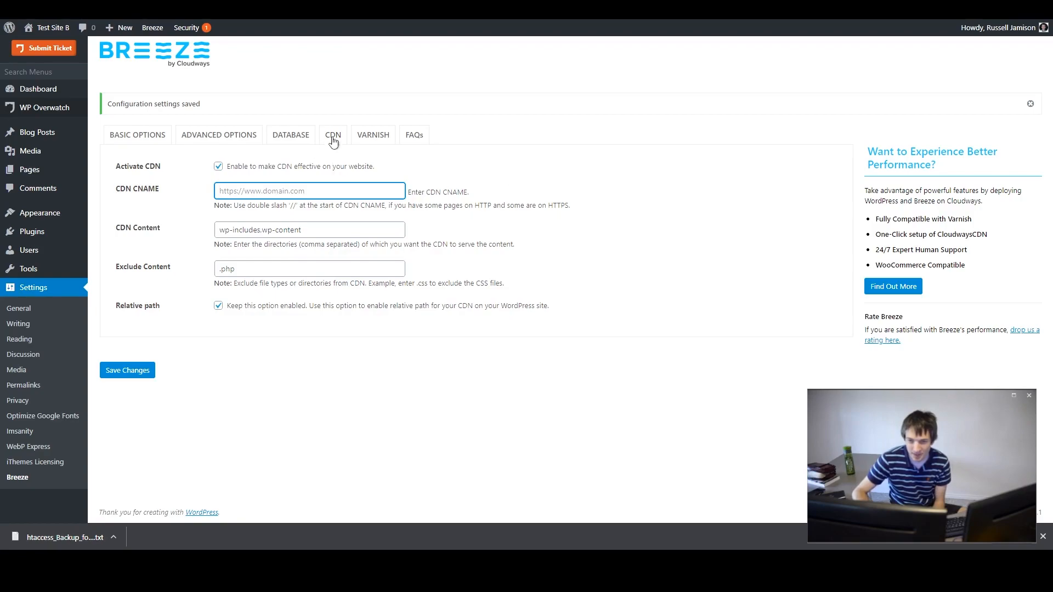
- Review the Breeze Varnish and CDN settings tabs
{"action": "left_click", "coordinate": [353, 138]}
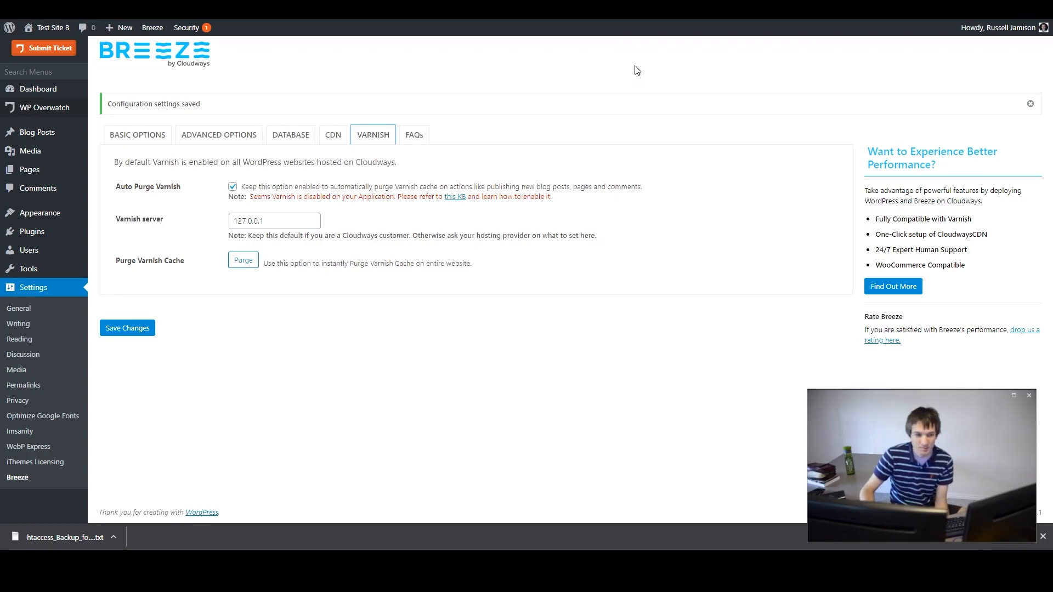
{"action": "left_click", "coordinate": [616, 54]}
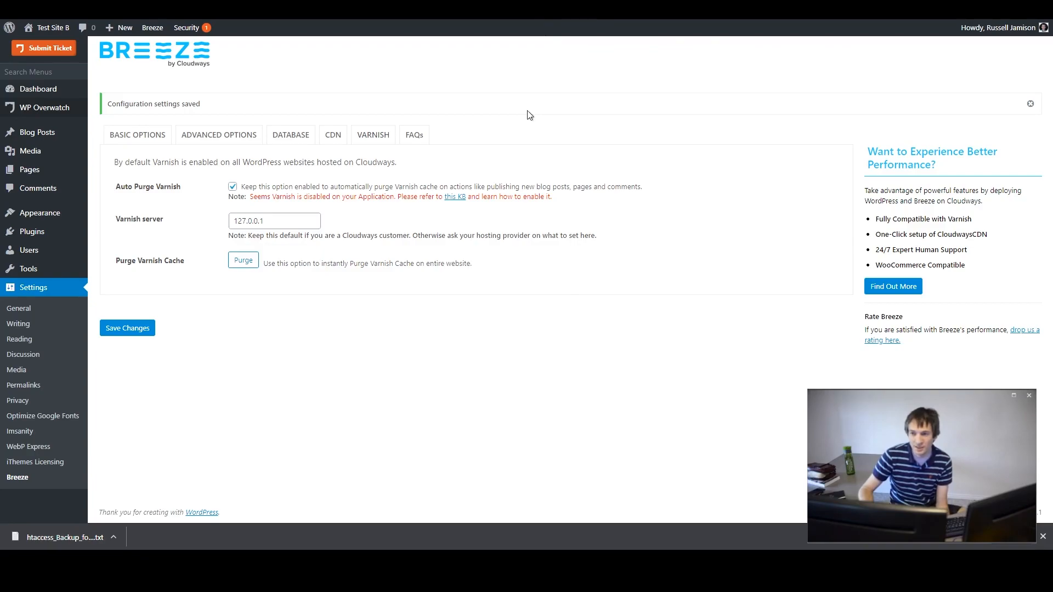
{"action": "left_click", "coordinate": [336, 137]}
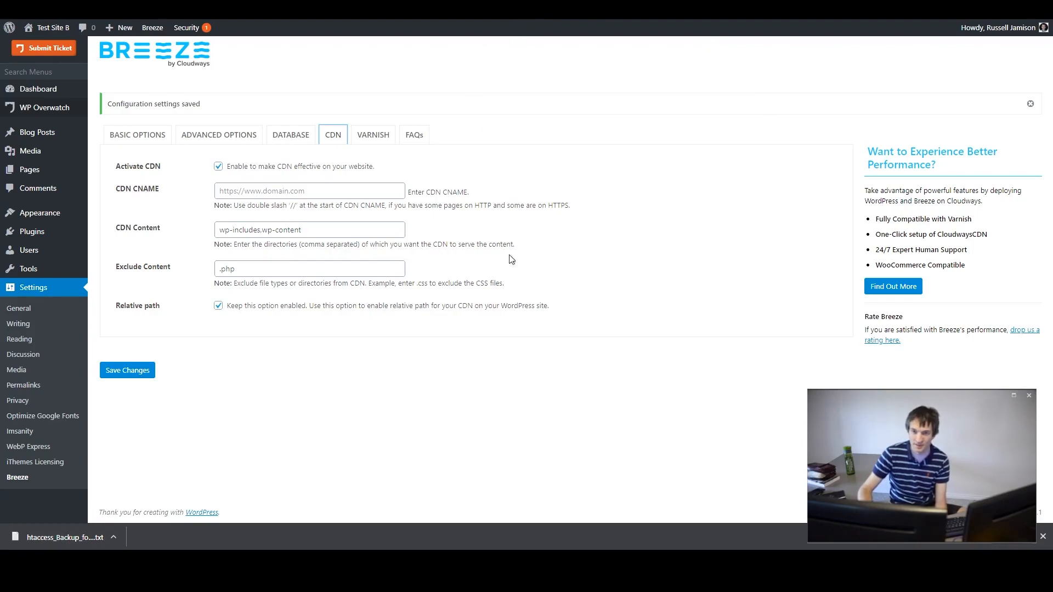
{"action": "left_click", "coordinate": [376, 137]}
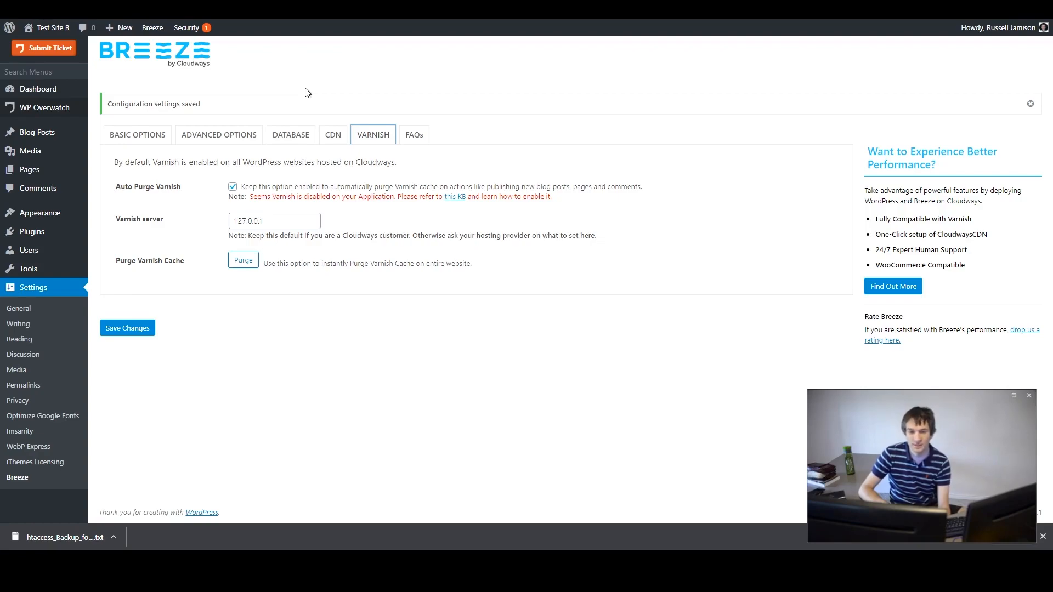
{"action": "left_click", "coordinate": [440, 103]}
{"action": "triple_click", "coordinate": [440, 103]}
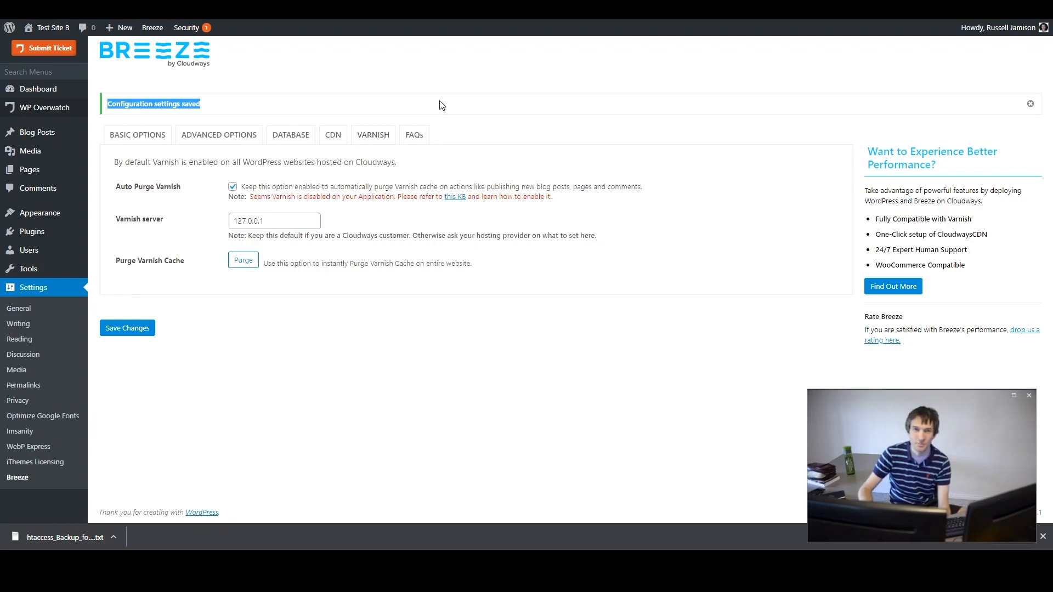
{"action": "left_click", "coordinate": [442, 104]}
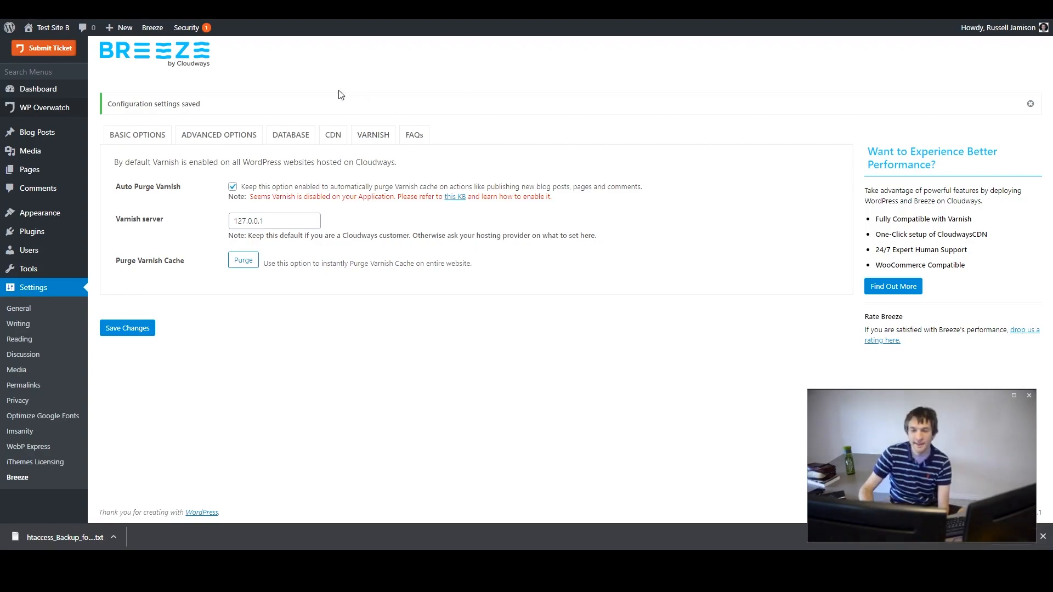
{"action": "triple_click", "coordinate": [360, 104]}
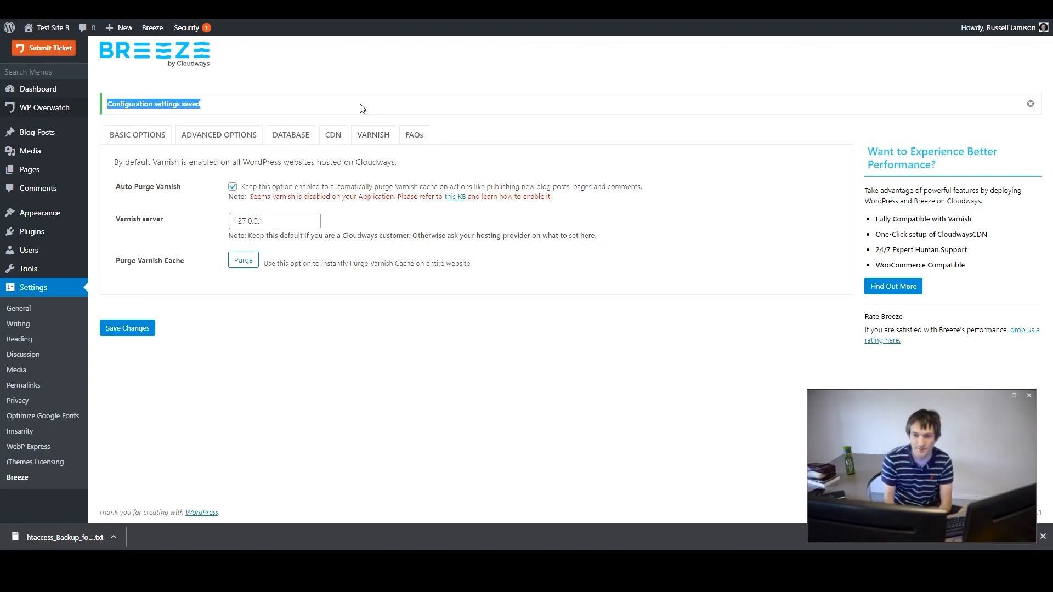
- Deactivate the Breeze plugin from the installed plugins list
{"action": "left_click", "coordinate": [453, 123]}
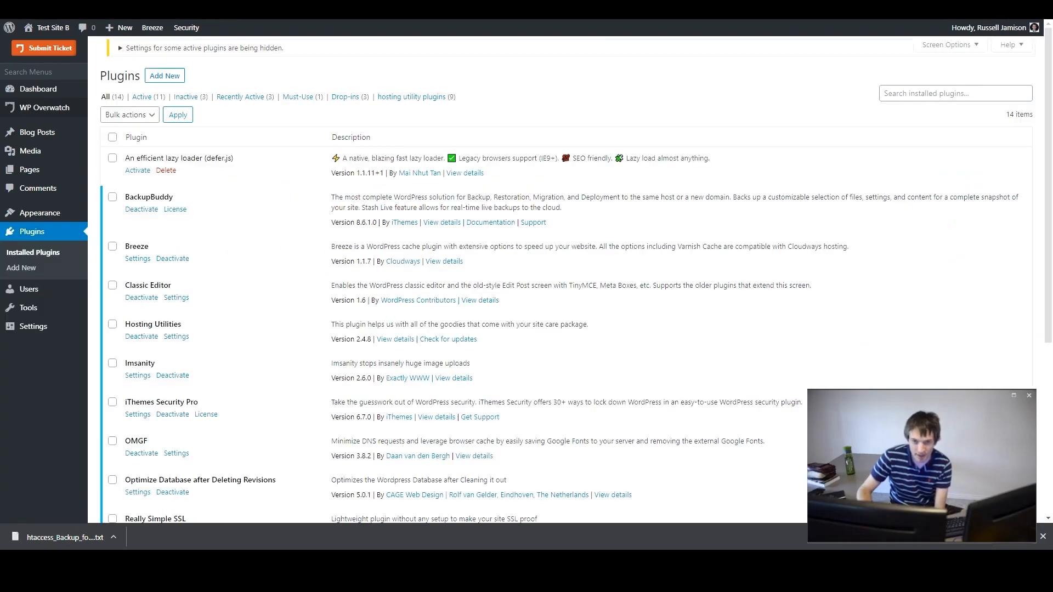
{"action": "left_click", "coordinate": [180, 269]}
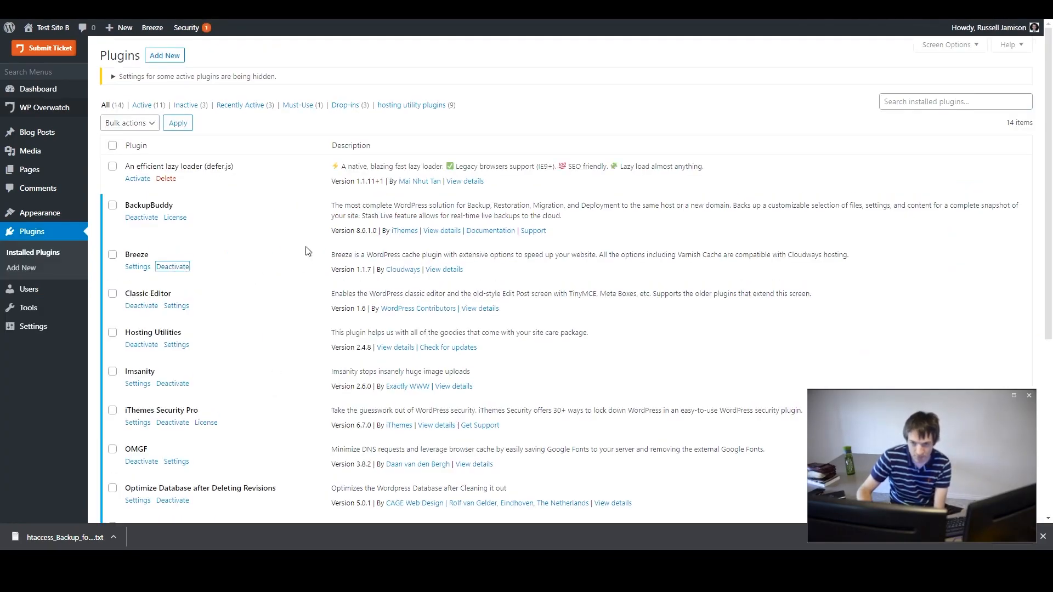
{"action": "scroll", "coordinate": [278, 262], "scroll_direction": "down", "scroll_amount": 5}
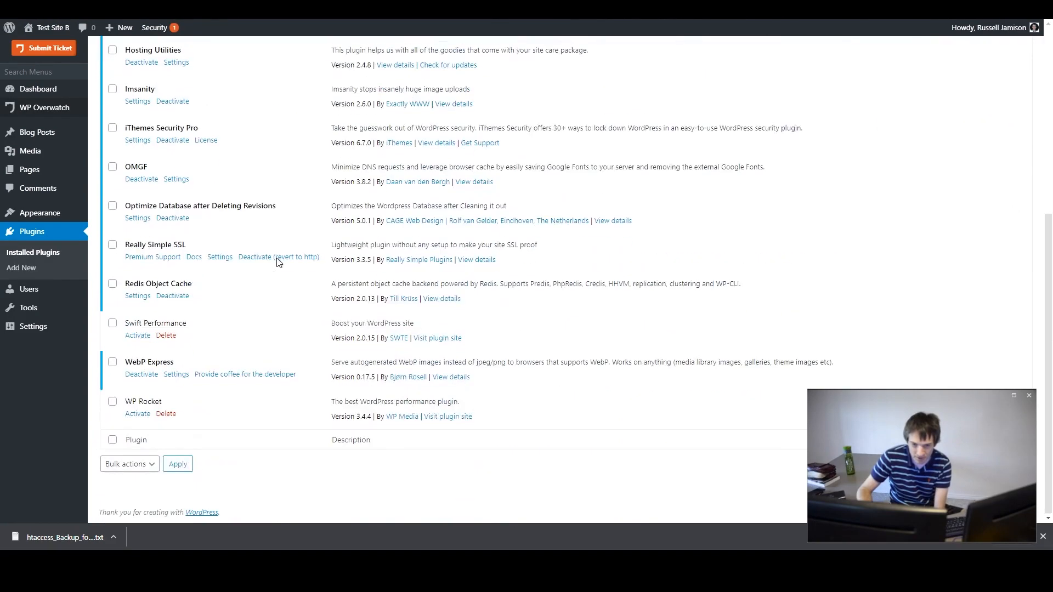
- Activate the WP Rocket plugin and review its settings dashboard
{"action": "left_click", "coordinate": [133, 417]}
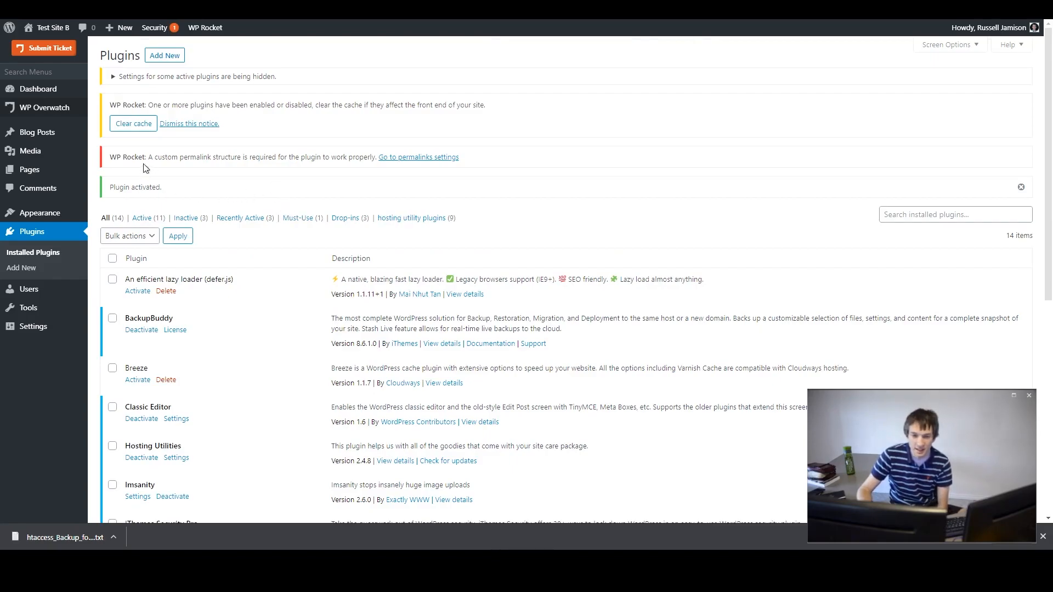
{"action": "mouse_move", "coordinate": [205, 27]}
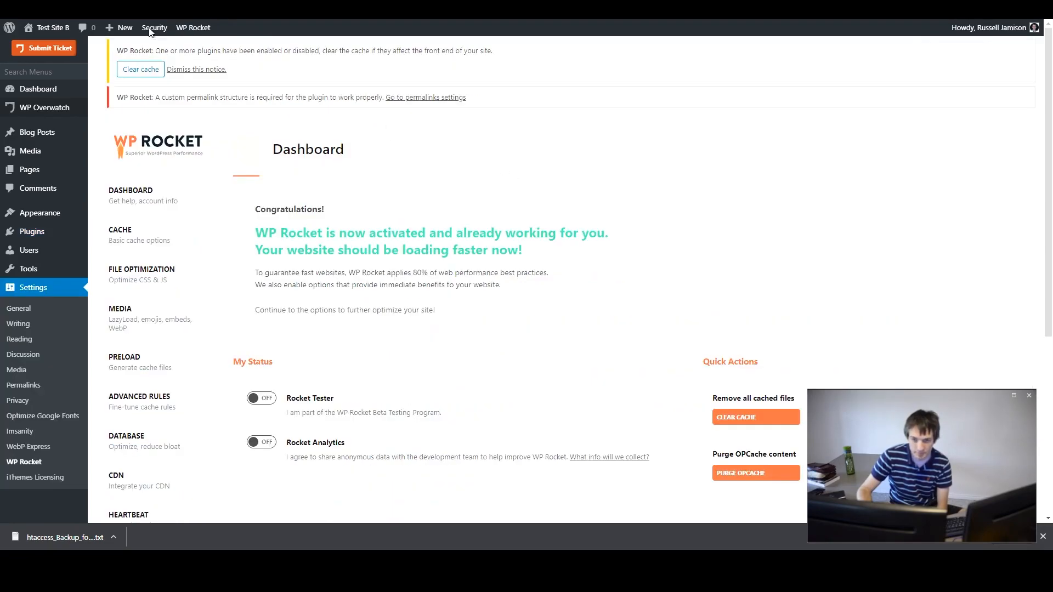
{"action": "scroll", "coordinate": [367, 321], "scroll_direction": "down", "scroll_amount": 7}
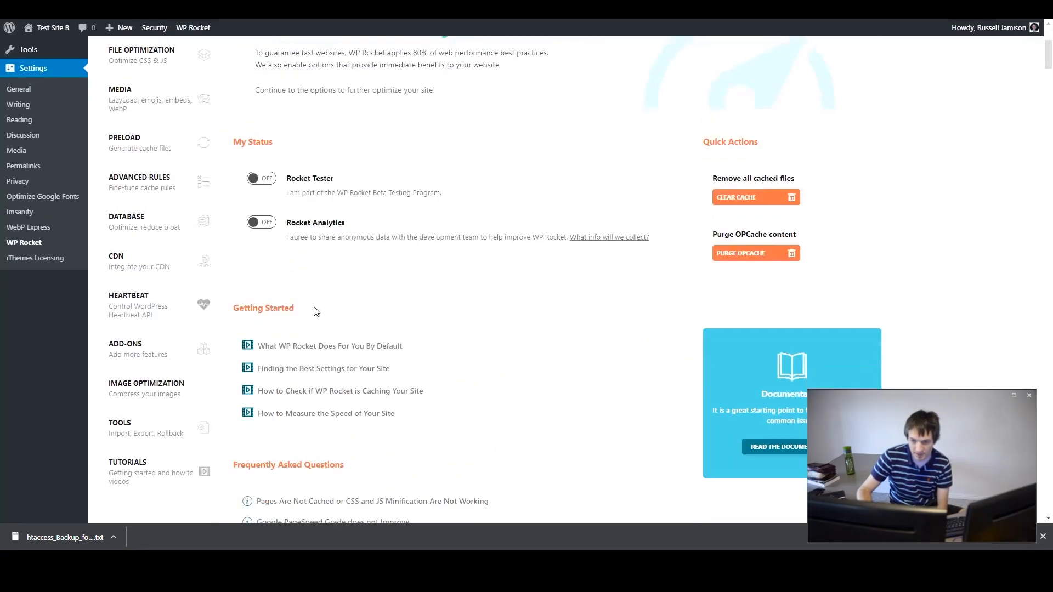
{"action": "scroll", "coordinate": [313, 195], "scroll_direction": "down", "scroll_amount": 4}
{"action": "scroll", "coordinate": [255, 182], "scroll_direction": "down", "scroll_amount": 3}
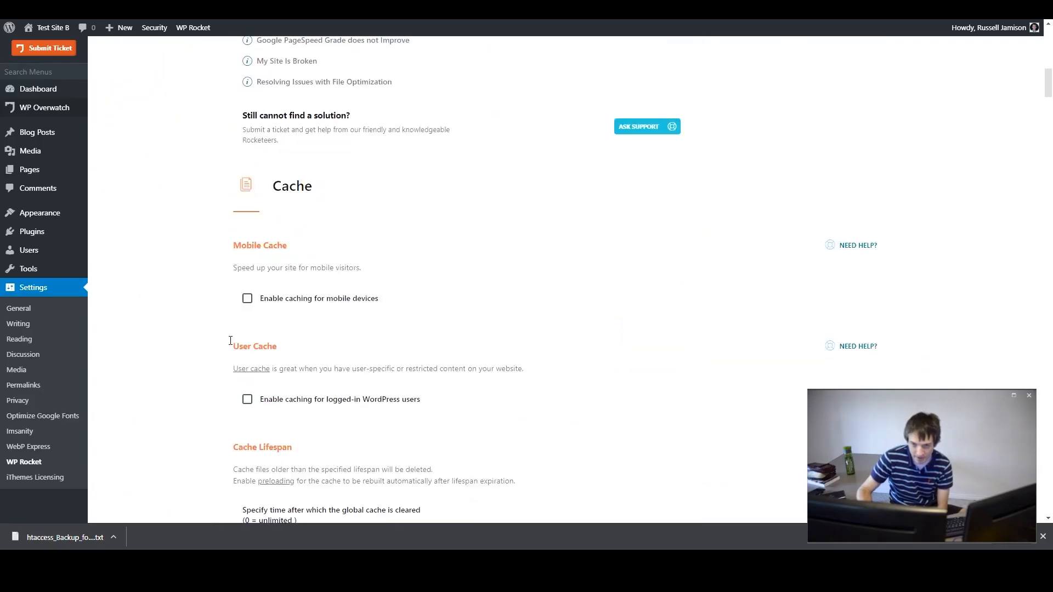
{"action": "scroll", "coordinate": [206, 308], "scroll_direction": "up", "scroll_amount": 6}
{"action": "scroll", "coordinate": [205, 308], "scroll_direction": "down", "scroll_amount": 5}
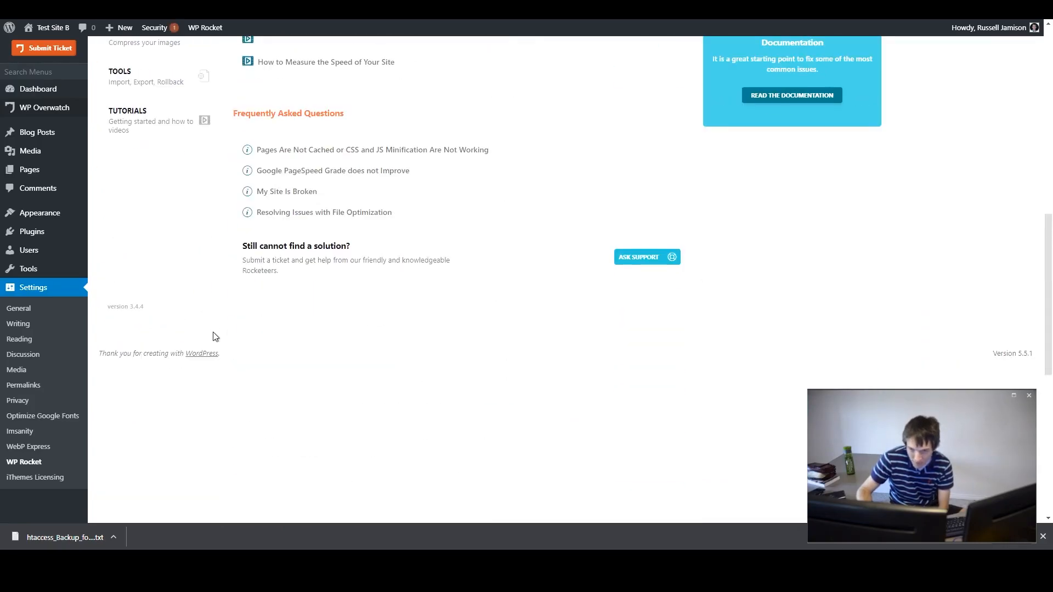
{"action": "scroll", "coordinate": [208, 324], "scroll_direction": "up", "scroll_amount": 10}
{"action": "scroll", "coordinate": [230, 329], "scroll_direction": "up", "scroll_amount": 3}
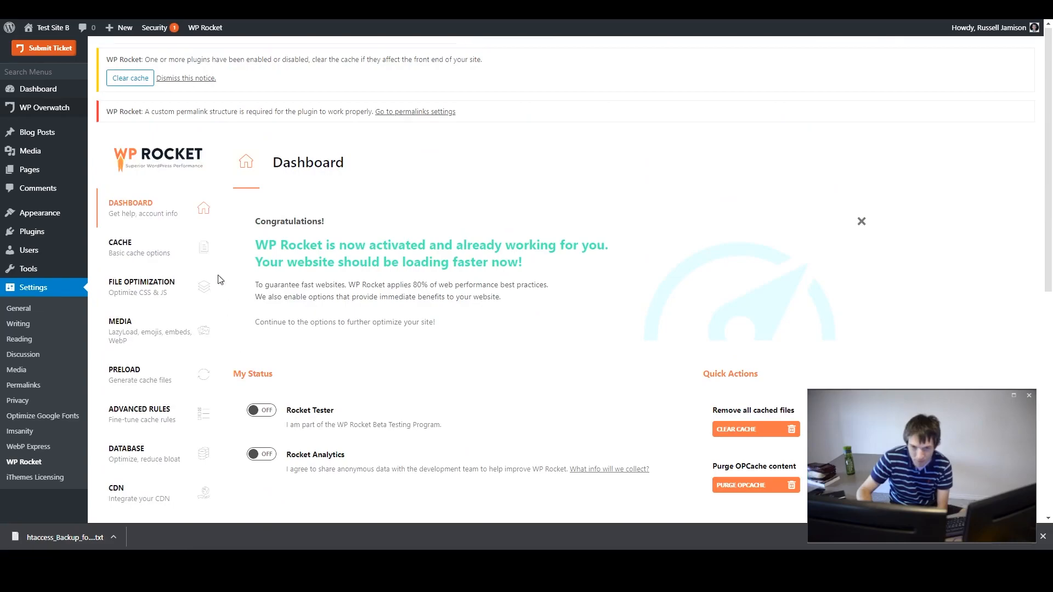
- Browse the WP Rocket Cache and File Optimization tabs
{"action": "left_click", "coordinate": [164, 247]}
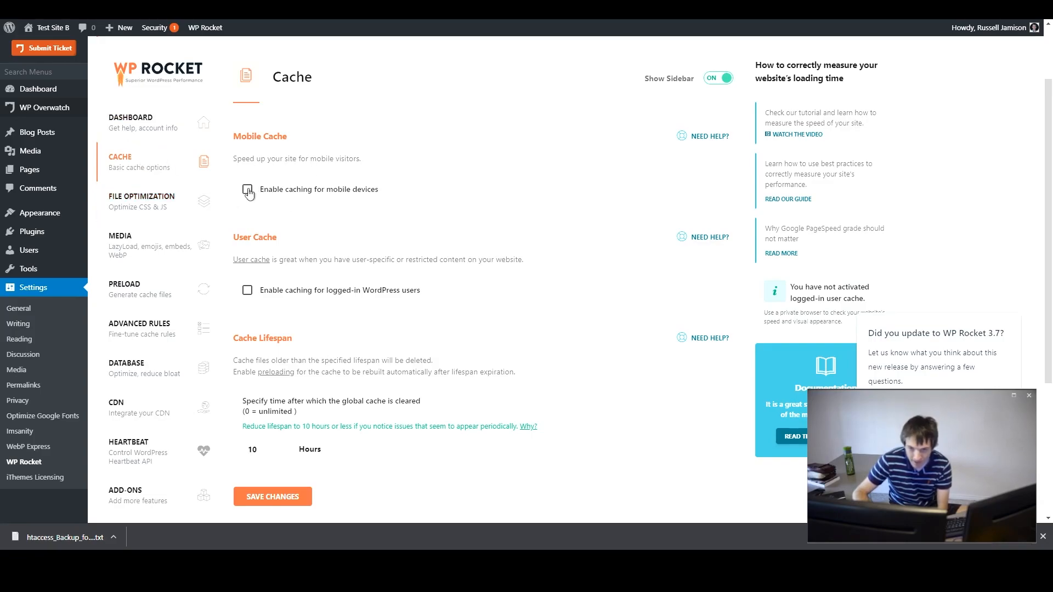
{"action": "scroll", "coordinate": [248, 192], "scroll_direction": "down", "scroll_amount": 2}
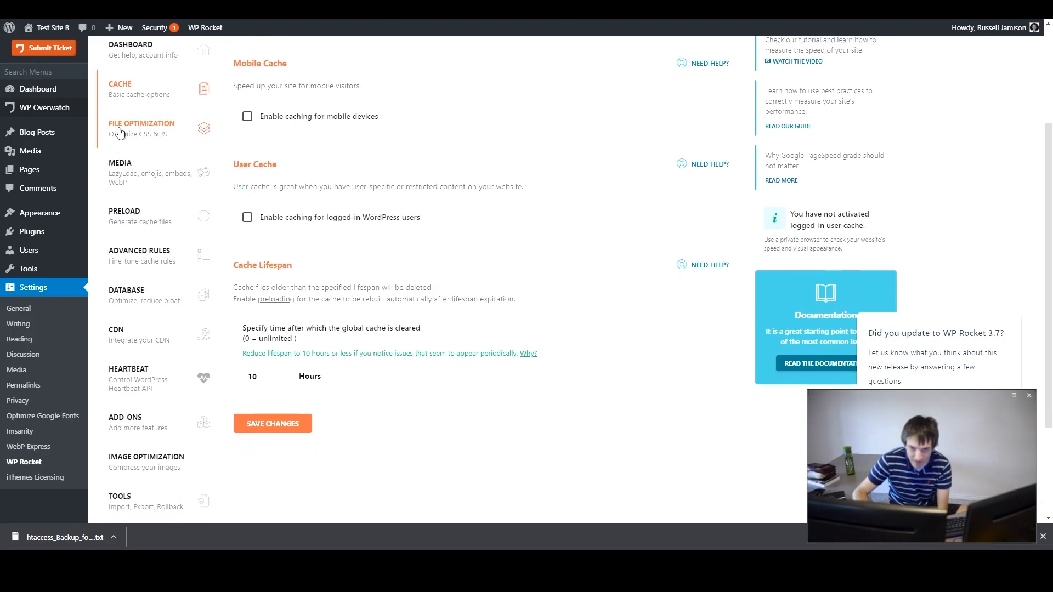
{"action": "left_click", "coordinate": [119, 131]}
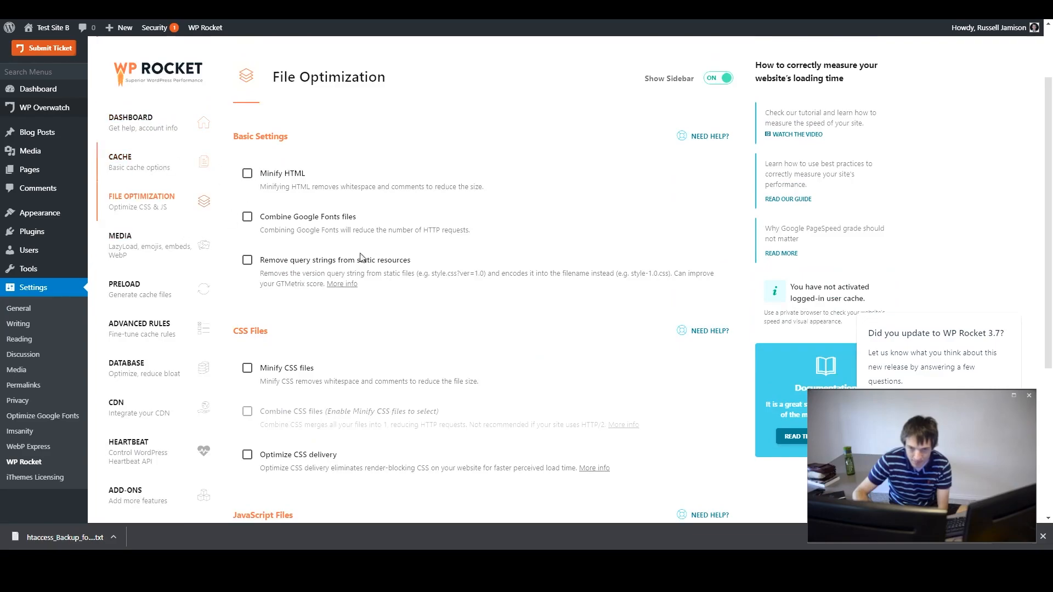
{"action": "left_click", "coordinate": [182, 181]}
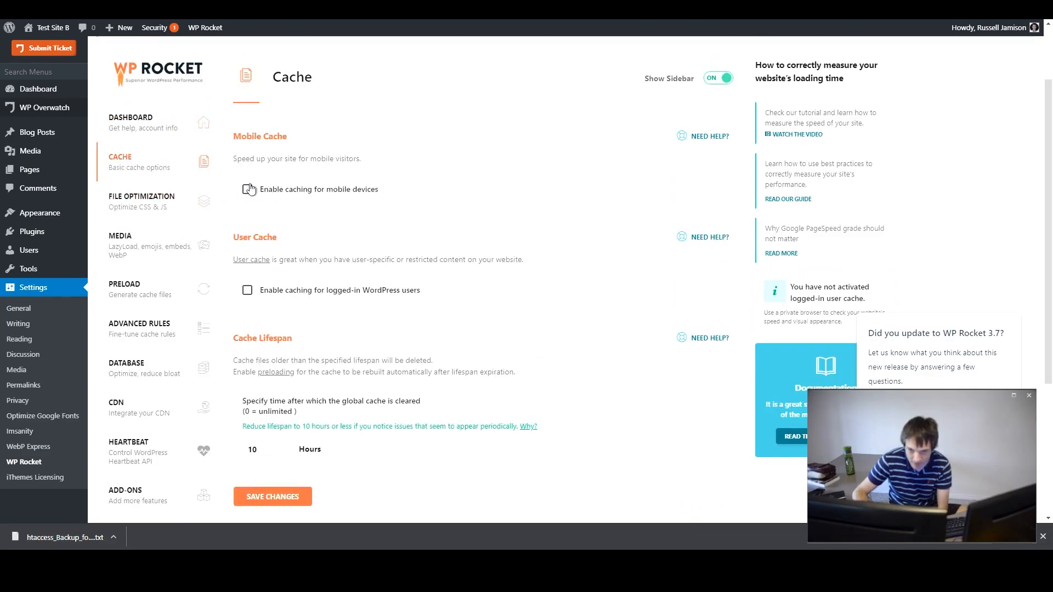
{"action": "left_click", "coordinate": [113, 206]}
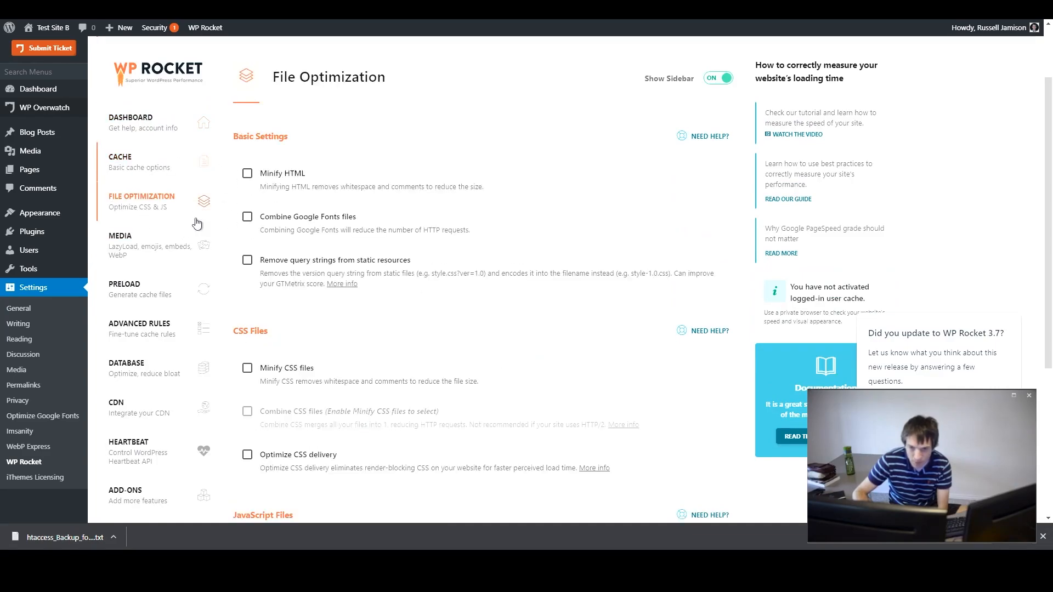
- Enable Minify HTML, Minify CSS files, Combine CSS files and Combine Google Fonts files in File Optimization
{"action": "left_click", "coordinate": [247, 173]}
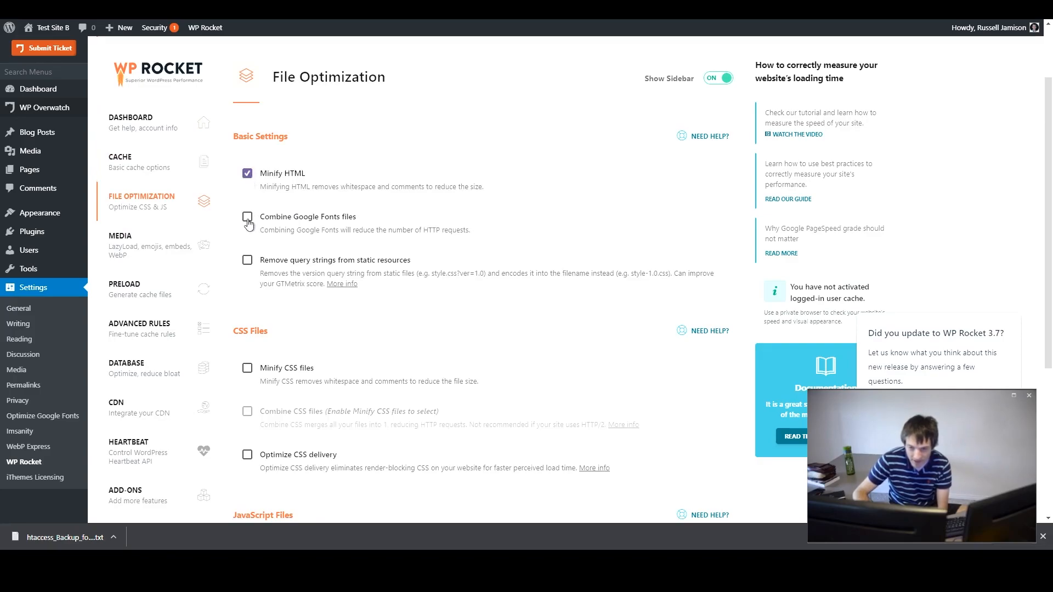
{"action": "left_click", "coordinate": [248, 369]}
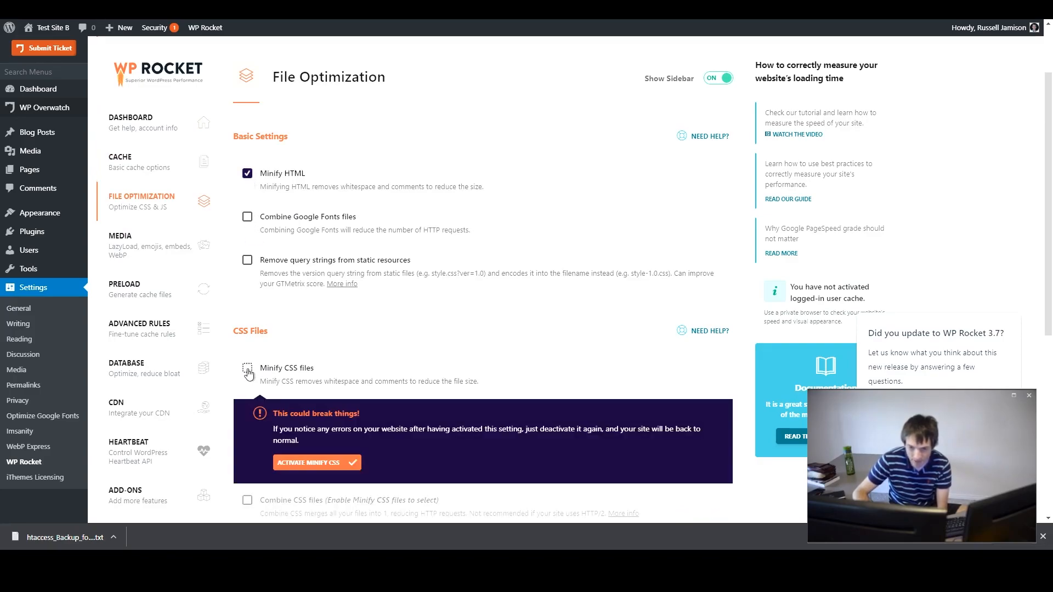
{"action": "left_click", "coordinate": [332, 465]}
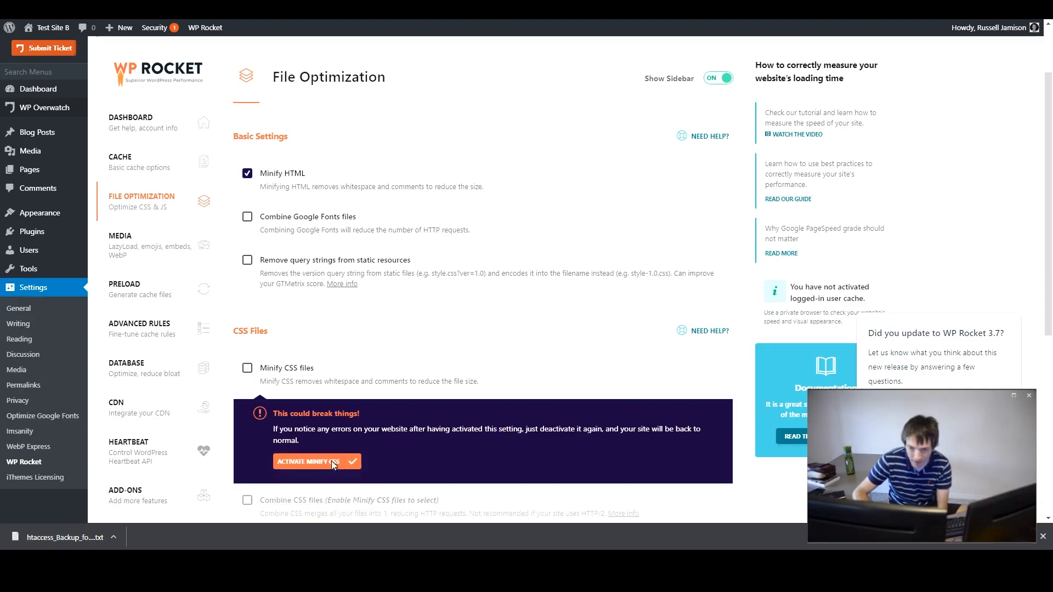
{"action": "scroll", "coordinate": [451, 390], "scroll_direction": "down", "scroll_amount": 1}
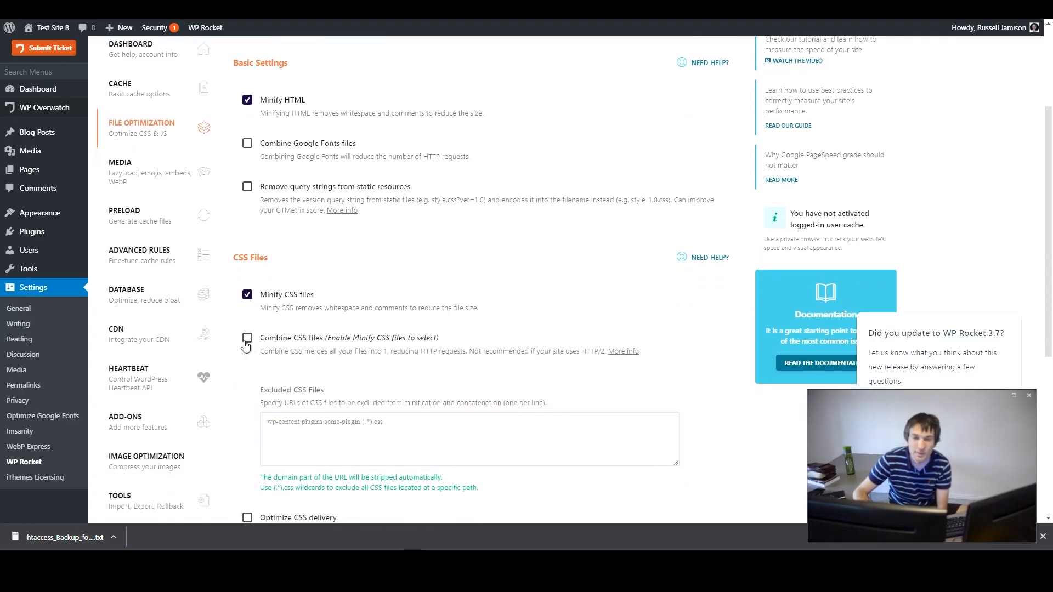
{"action": "left_click", "coordinate": [247, 343]}
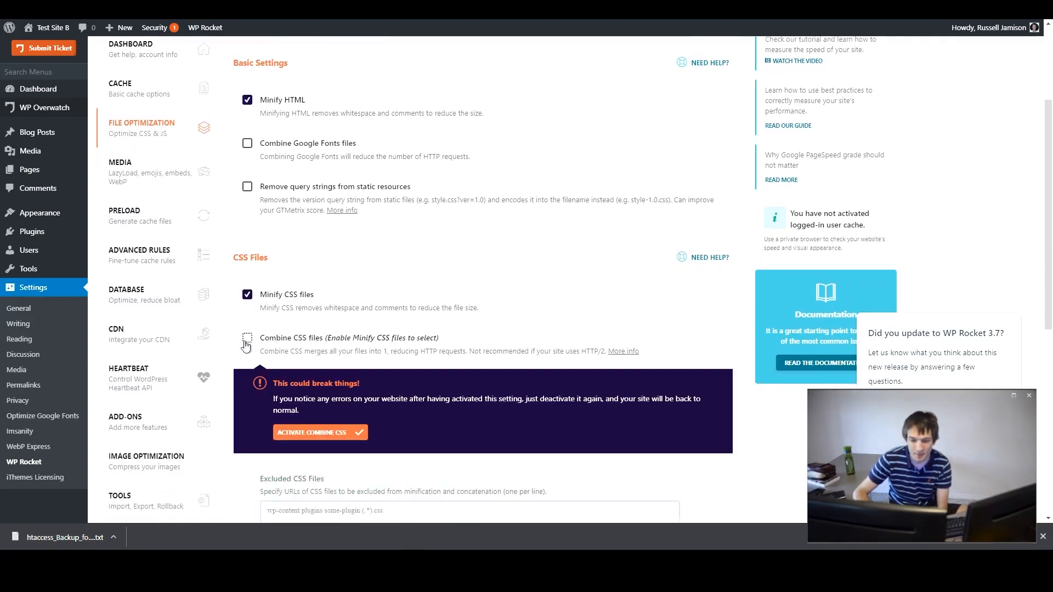
{"action": "left_click", "coordinate": [312, 437]}
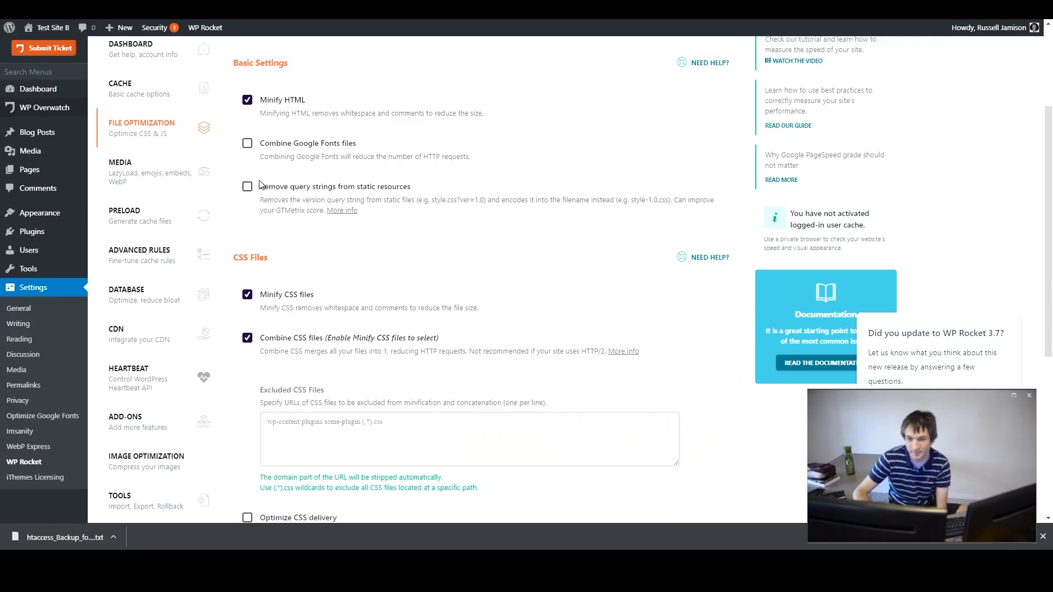
{"action": "left_click", "coordinate": [247, 144]}
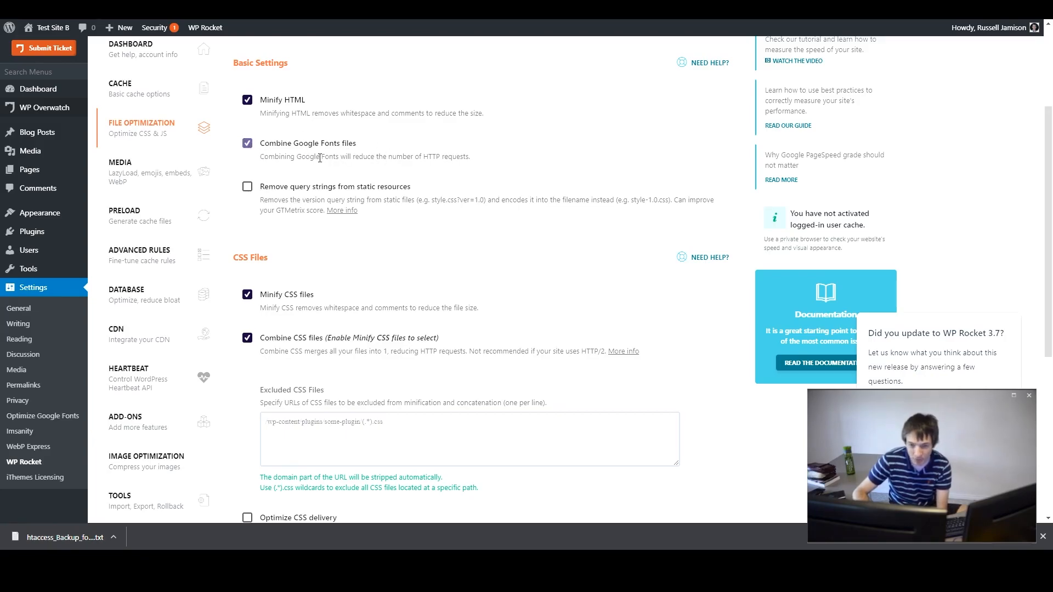
- Try enabling Optimize CSS delivery in the CSS files options
{"action": "scroll", "coordinate": [480, 184], "scroll_direction": "down", "scroll_amount": 3}
{"action": "scroll", "coordinate": [332, 339], "scroll_direction": "up", "scroll_amount": 4}
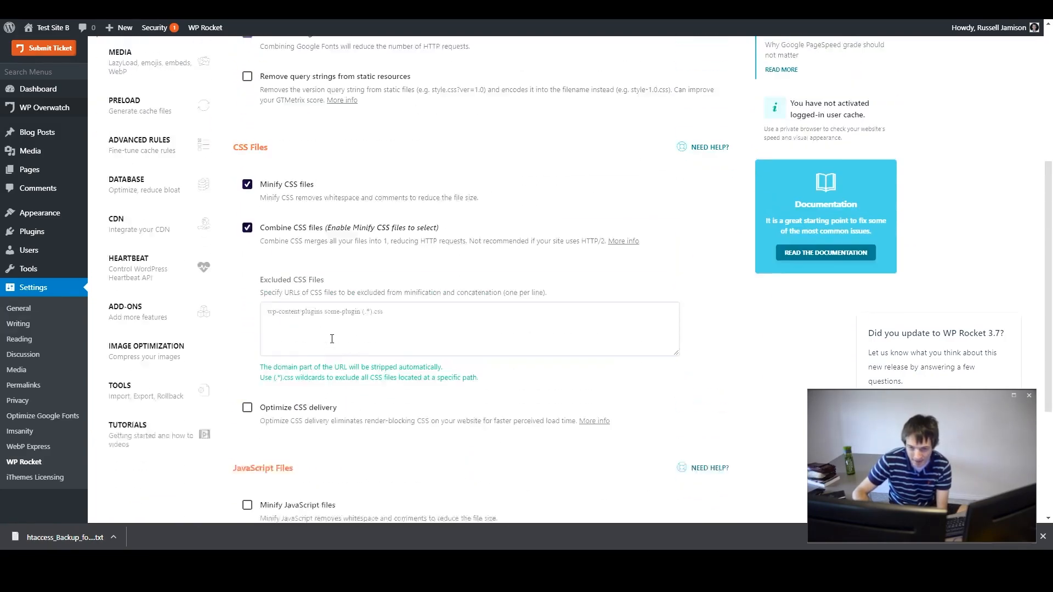
{"action": "scroll", "coordinate": [332, 329], "scroll_direction": "down", "scroll_amount": 5}
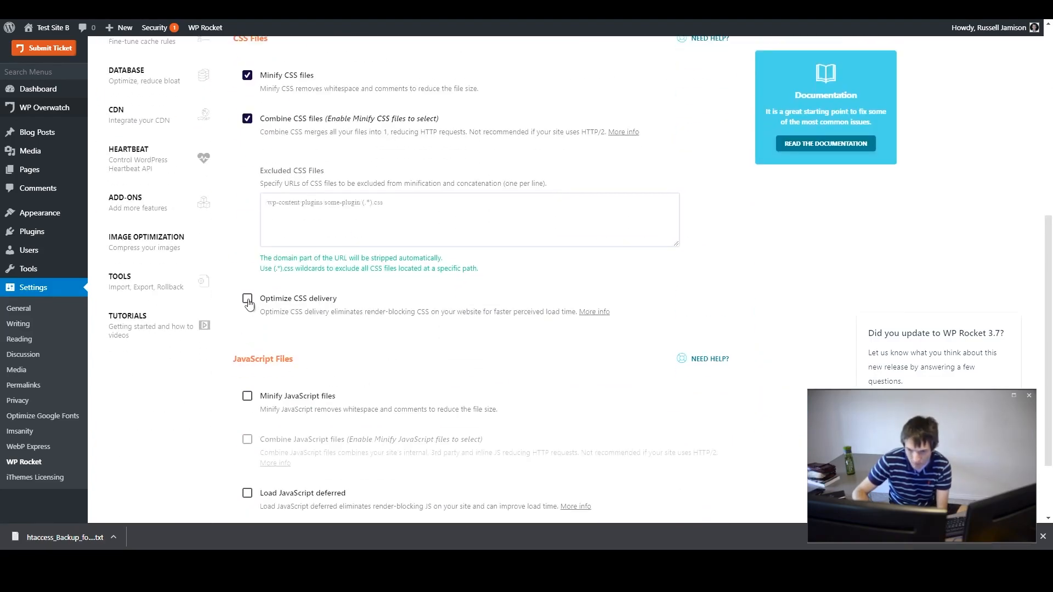
{"action": "left_click", "coordinate": [247, 299]}
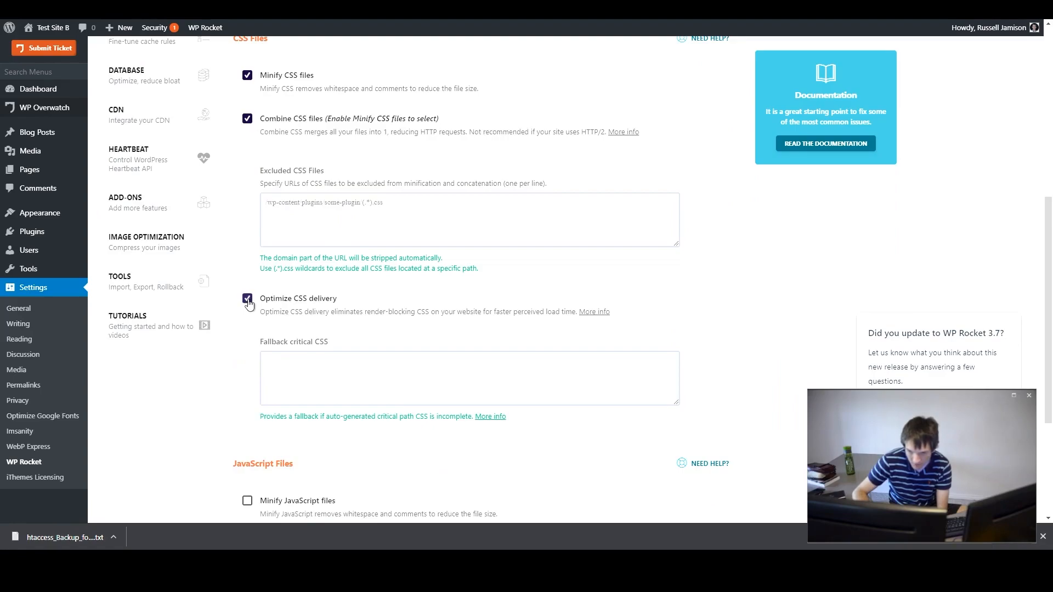
{"action": "left_click", "coordinate": [248, 299]}
{"action": "scroll", "coordinate": [267, 205], "scroll_direction": "down", "scroll_amount": 2}
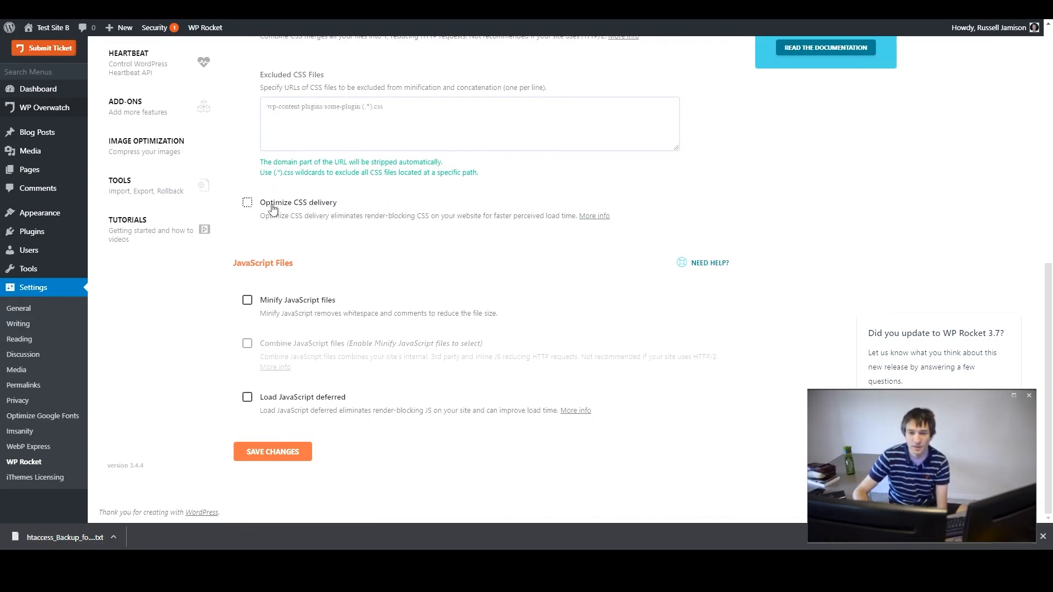
{"action": "left_click", "coordinate": [248, 204]}
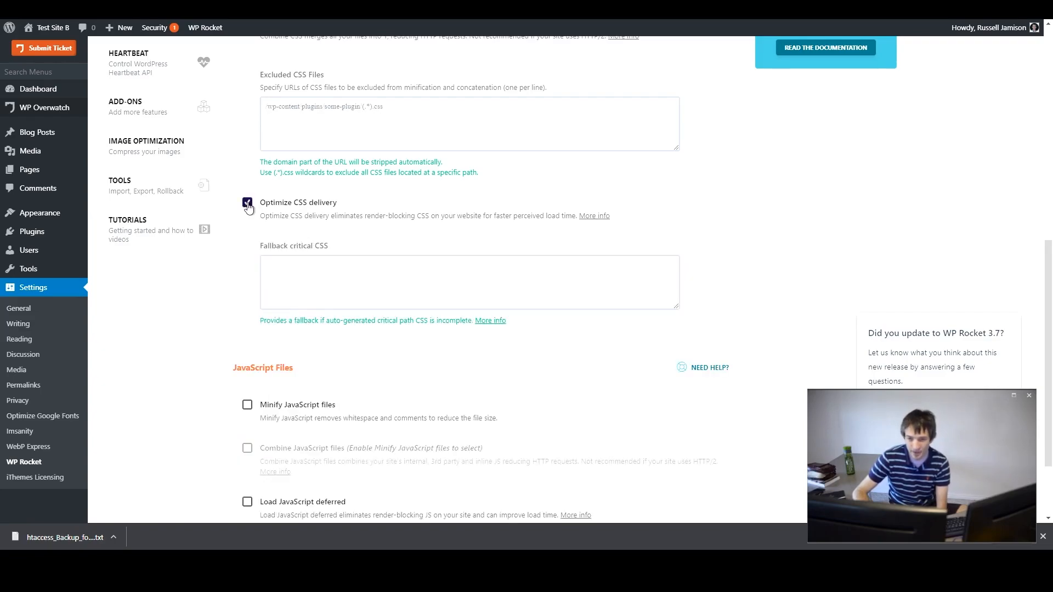
{"action": "left_click", "coordinate": [247, 204]}
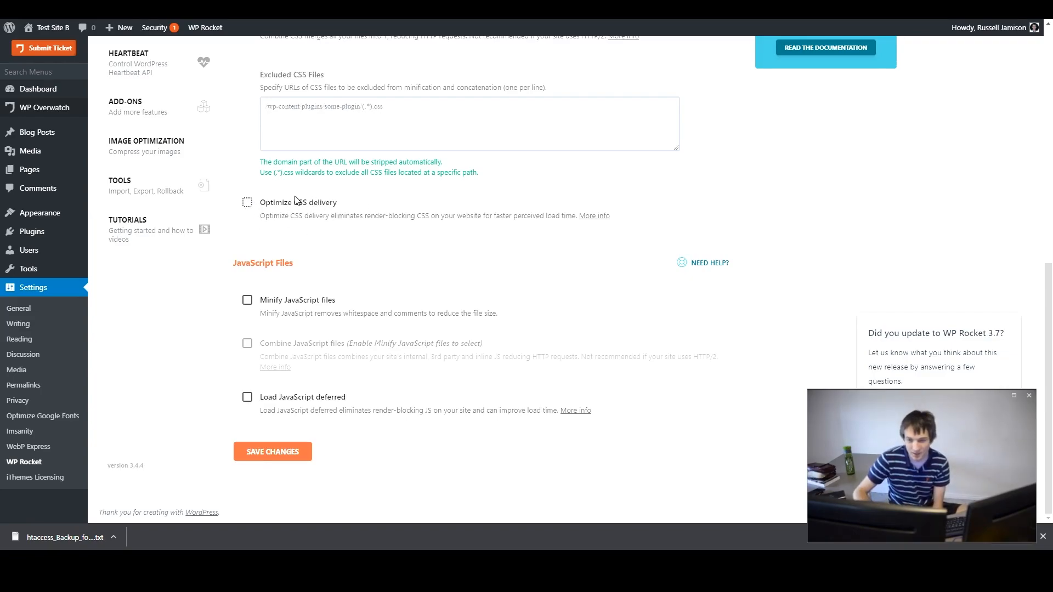
{"action": "left_click", "coordinate": [315, 205]}
{"action": "left_click", "coordinate": [310, 205]}
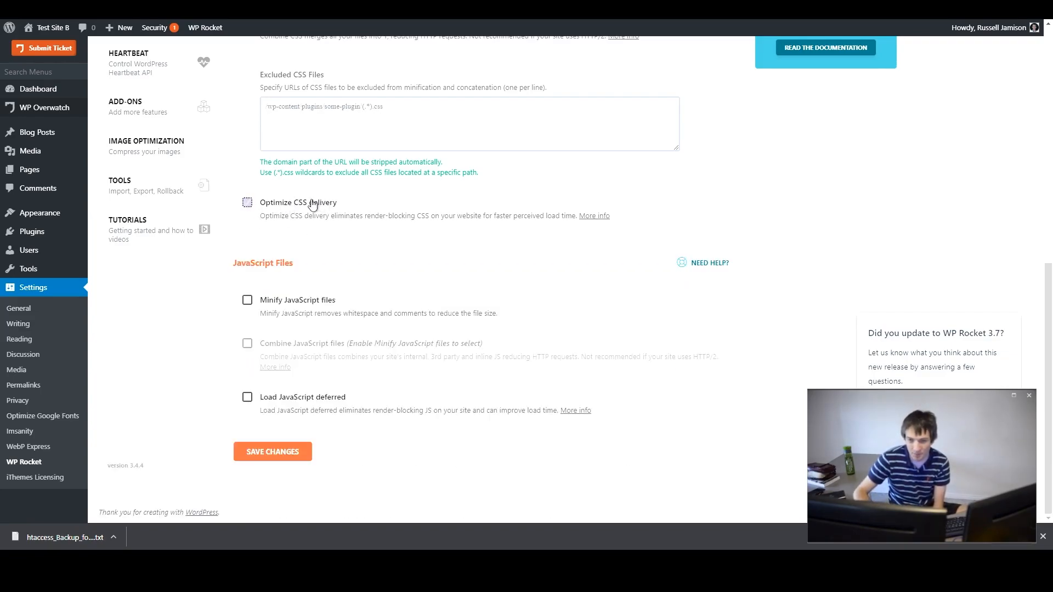
{"action": "left_click", "coordinate": [308, 205]}
{"action": "left_click", "coordinate": [306, 206]}
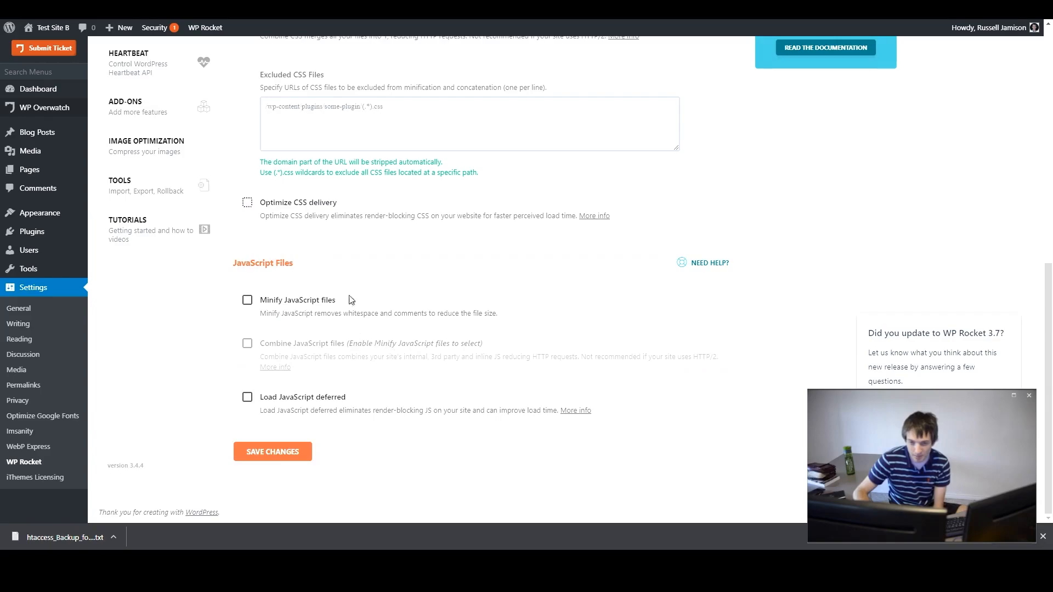
- Try enabling Minify JavaScript files
{"action": "left_click", "coordinate": [281, 300]}
{"action": "scroll", "coordinate": [389, 257], "scroll_direction": "down", "scroll_amount": 2}
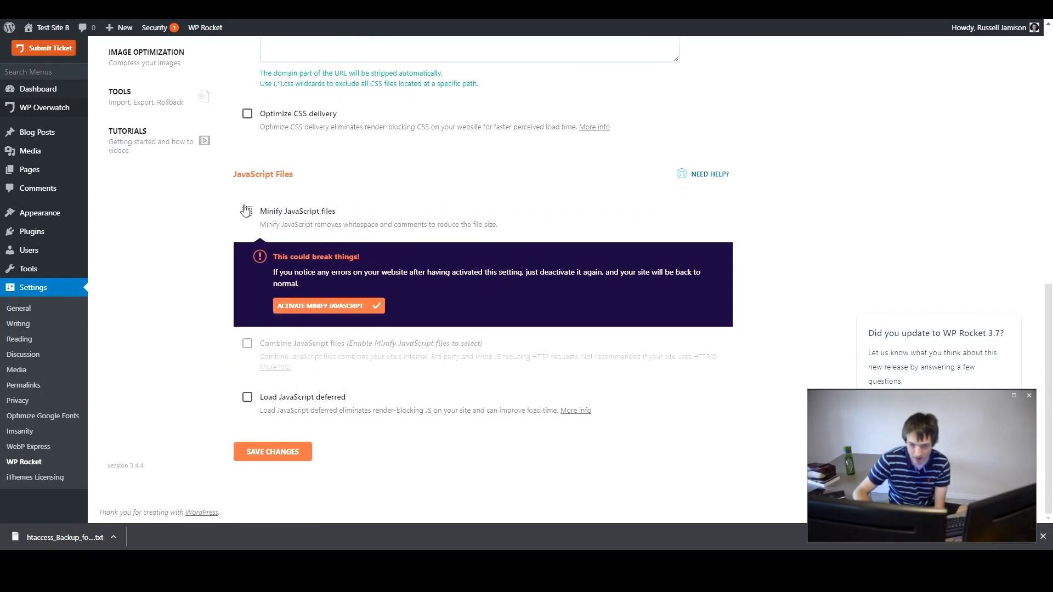
{"action": "scroll", "coordinate": [288, 420], "scroll_direction": "up", "scroll_amount": 10}
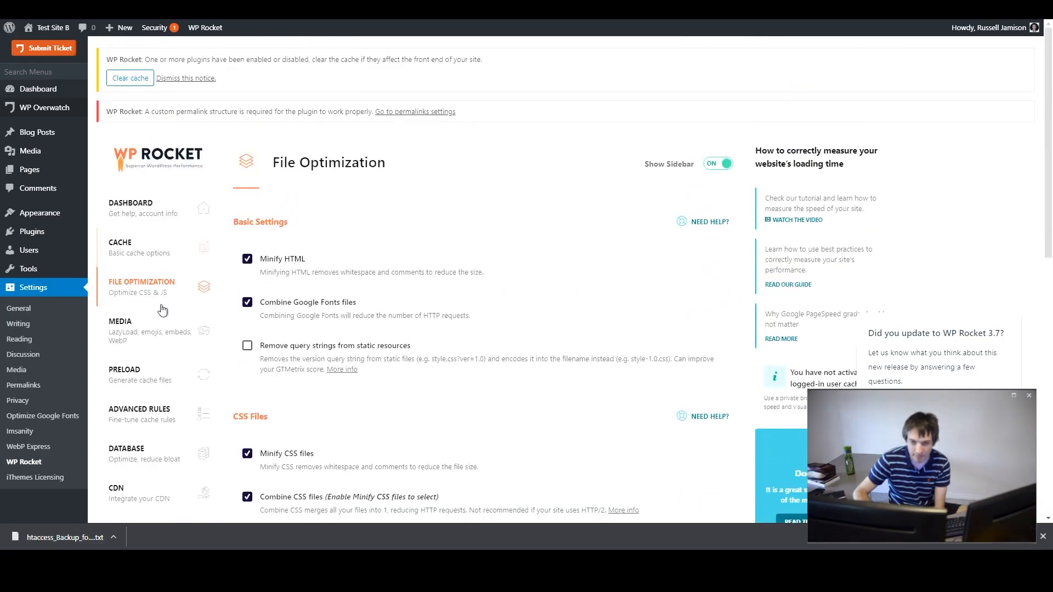
- Open the Media tab and enable Disable Emoji
{"action": "left_click", "coordinate": [137, 343]}
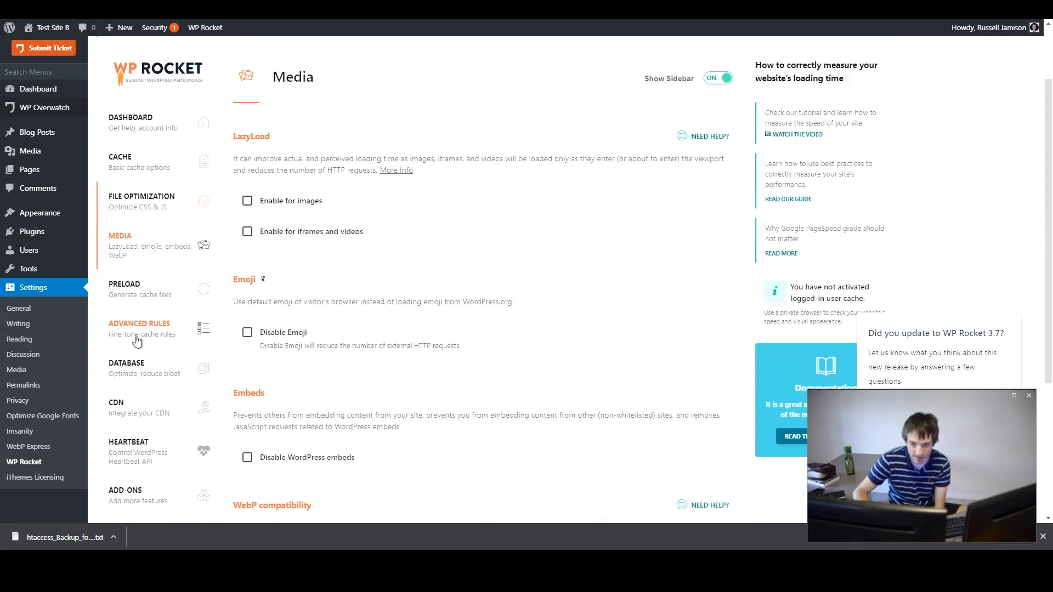
{"action": "left_click", "coordinate": [272, 200]}
{"action": "left_click", "coordinate": [274, 202]}
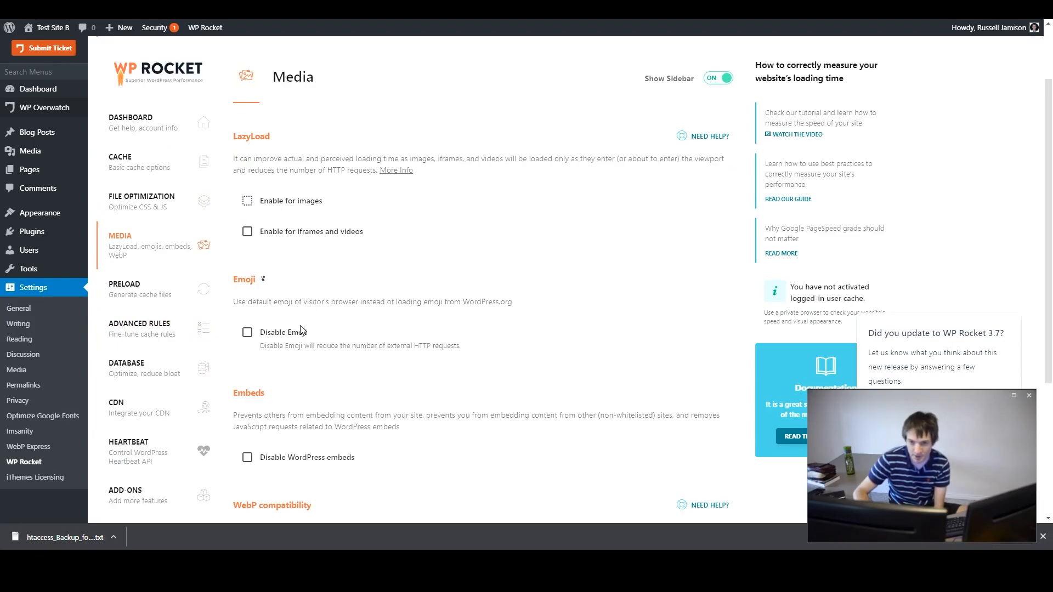
{"action": "scroll", "coordinate": [294, 342], "scroll_direction": "down", "scroll_amount": 1}
{"action": "left_click", "coordinate": [291, 259]}
{"action": "scroll", "coordinate": [329, 250], "scroll_direction": "down", "scroll_amount": 1}
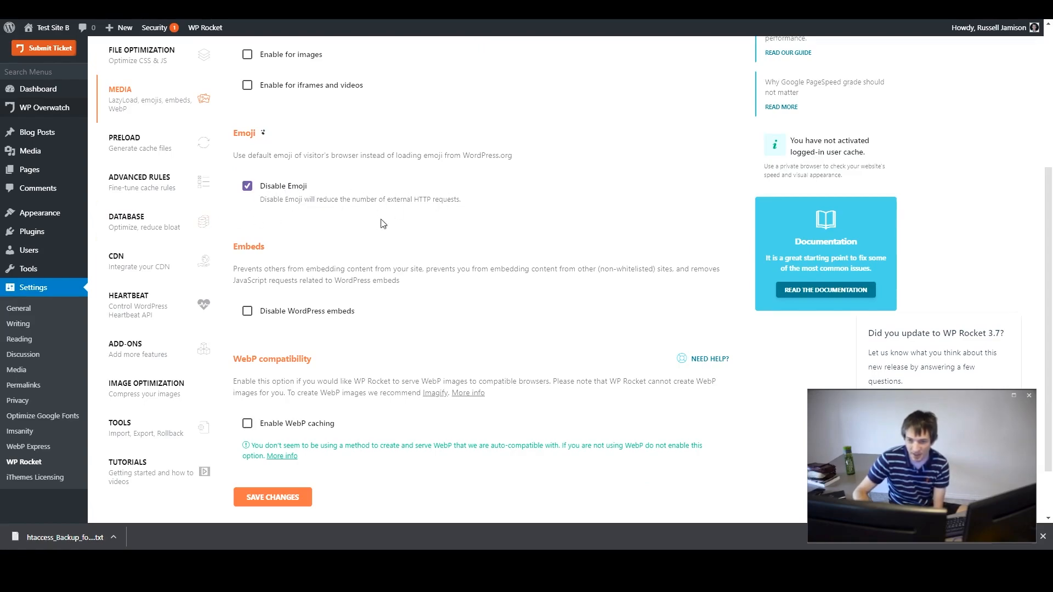
{"action": "scroll", "coordinate": [394, 221], "scroll_direction": "down", "scroll_amount": 2}
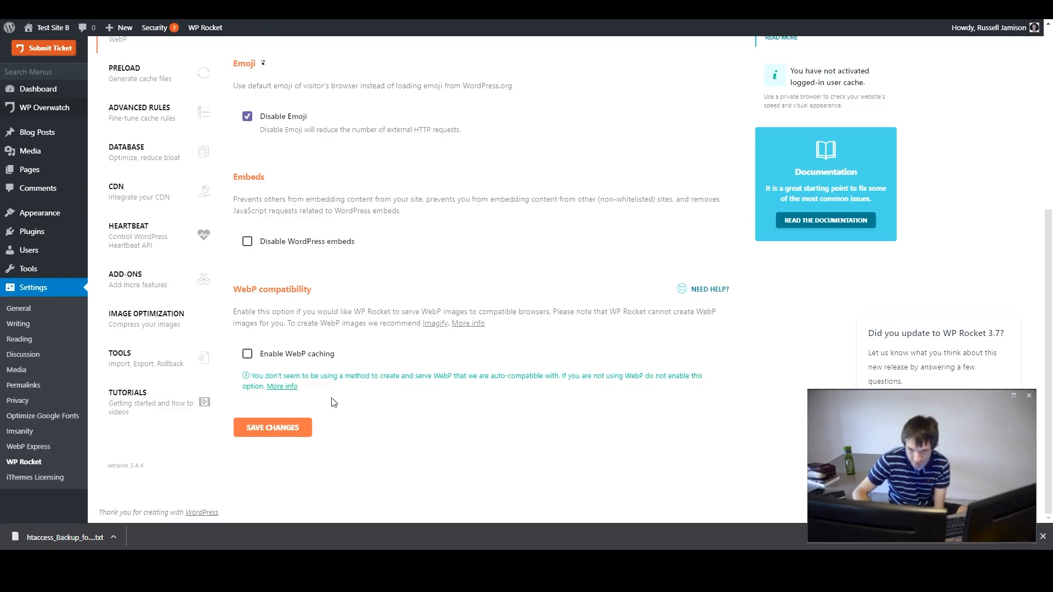
{"action": "scroll", "coordinate": [329, 403], "scroll_direction": "up", "scroll_amount": 5}
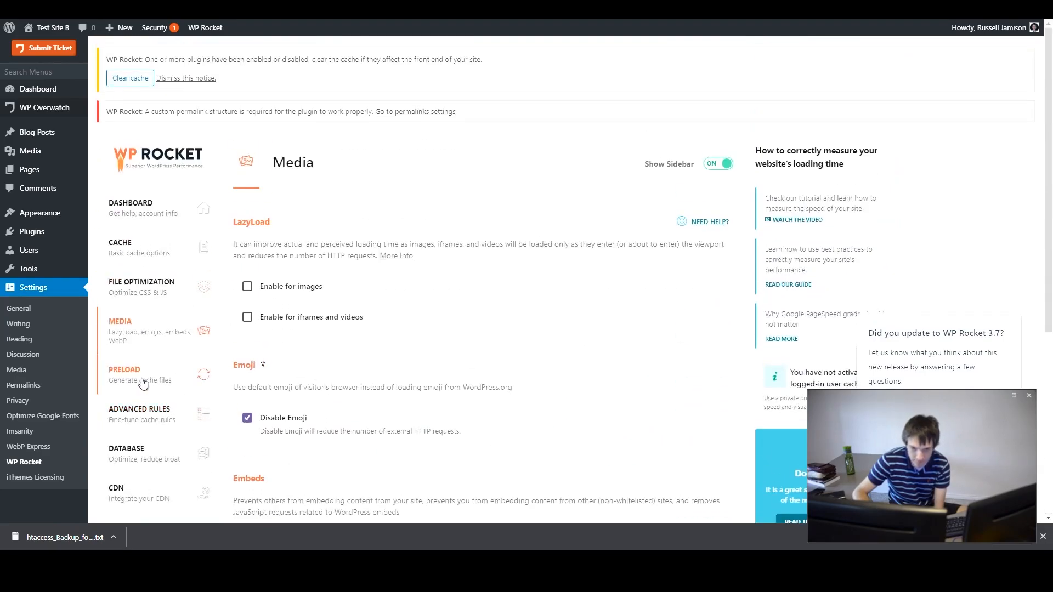
- Open the Preload tab to review preloading and DNS prefetch options
{"action": "left_click", "coordinate": [142, 380]}
{"action": "scroll", "coordinate": [490, 225], "scroll_direction": "down", "scroll_amount": 1}
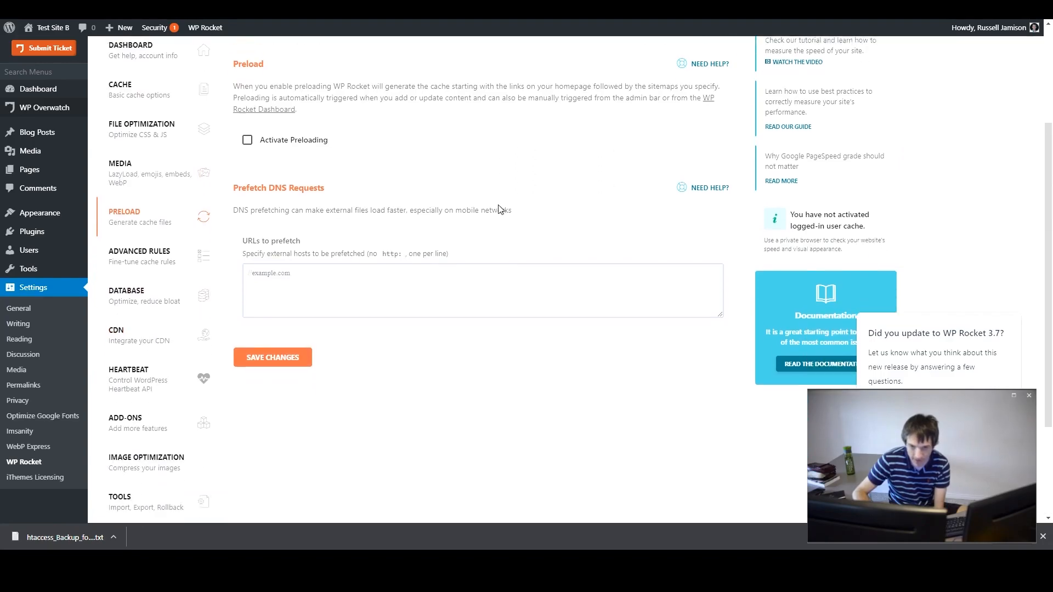
{"action": "scroll", "coordinate": [490, 225], "scroll_direction": "up", "scroll_amount": 3}
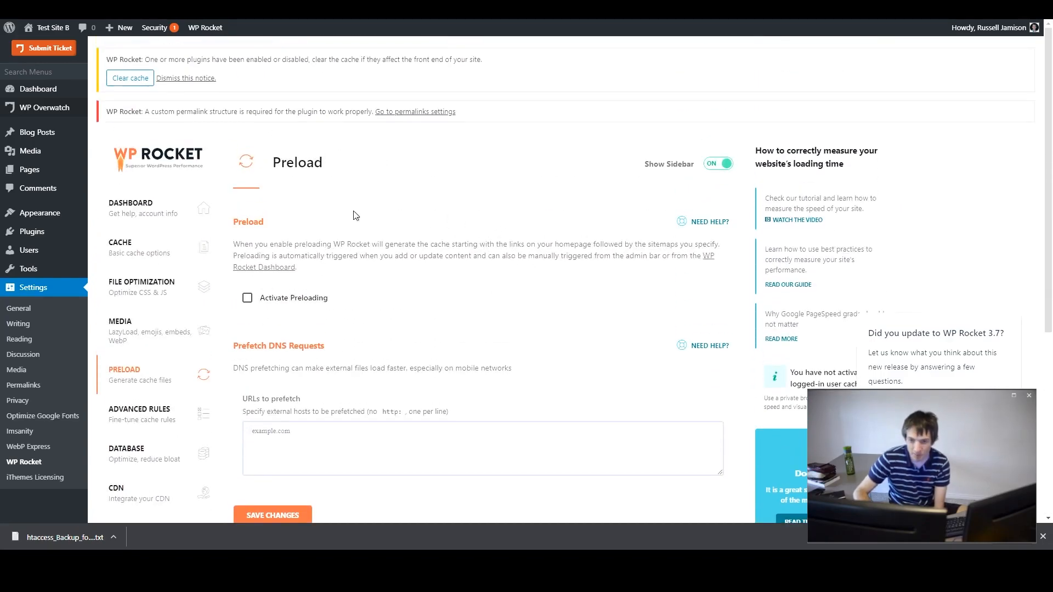
- Switch to the WebPageTest results tab and examine the waterfall view of the test site
{"action": "scroll", "coordinate": [354, 216], "scroll_direction": "down", "scroll_amount": 3}
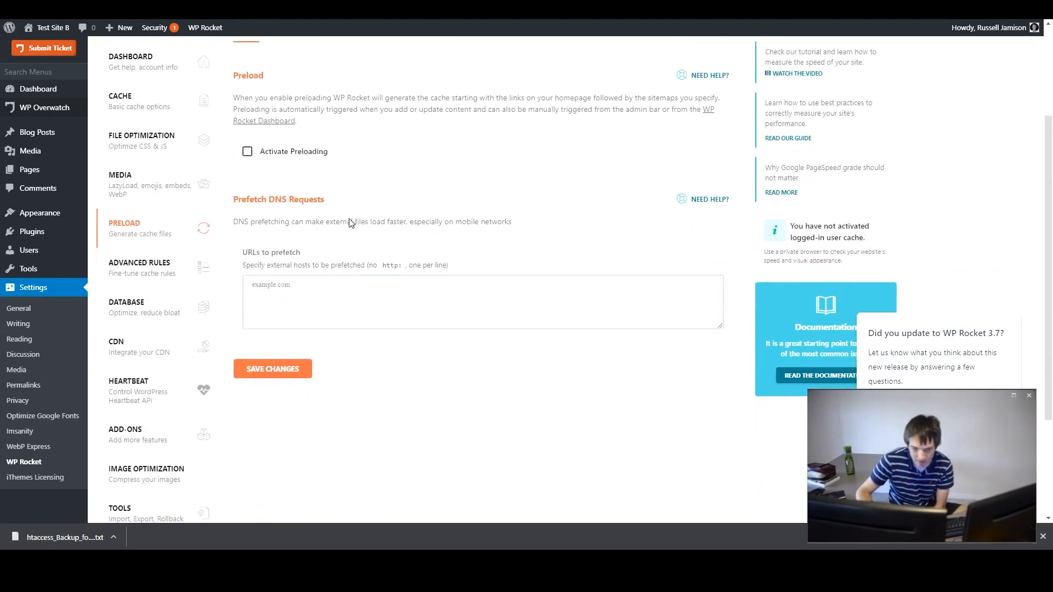
{"action": "scroll", "coordinate": [343, 223], "scroll_direction": "down", "scroll_amount": 1}
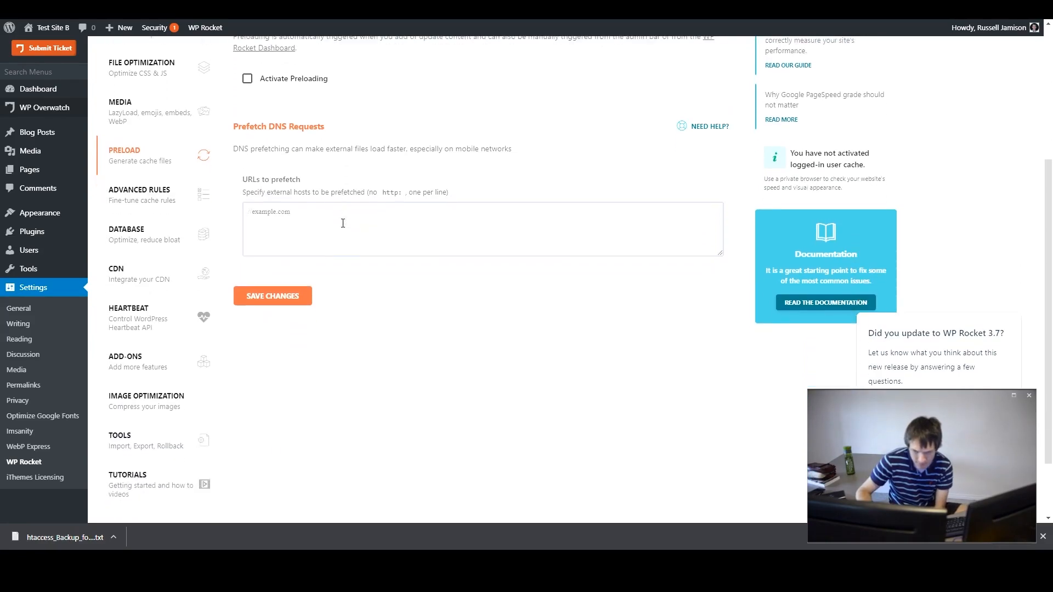
{"action": "scroll", "coordinate": [377, 300], "scroll_direction": "up", "scroll_amount": 3}
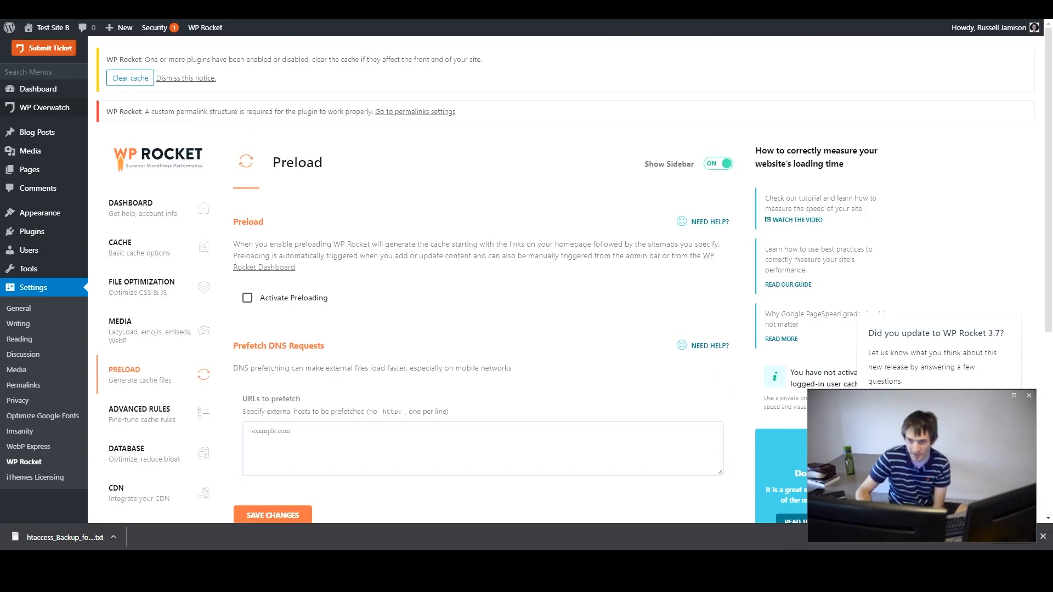
{"action": "key", "text": "ctrl+Tab"}
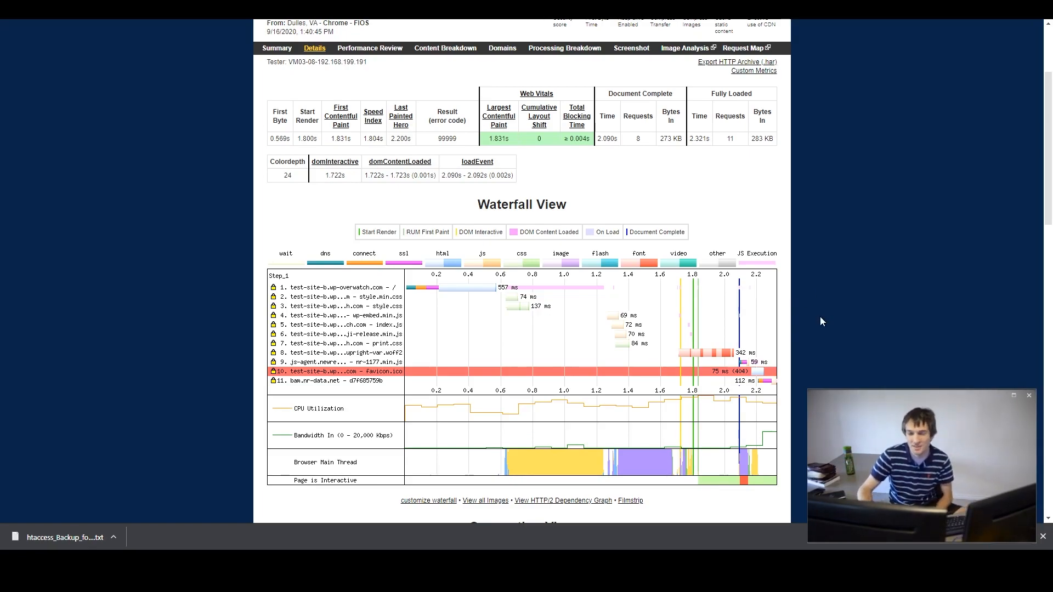
{"action": "scroll", "coordinate": [782, 346], "scroll_direction": "up", "scroll_amount": 3}
{"action": "scroll", "coordinate": [782, 346], "scroll_direction": "down", "scroll_amount": 6}
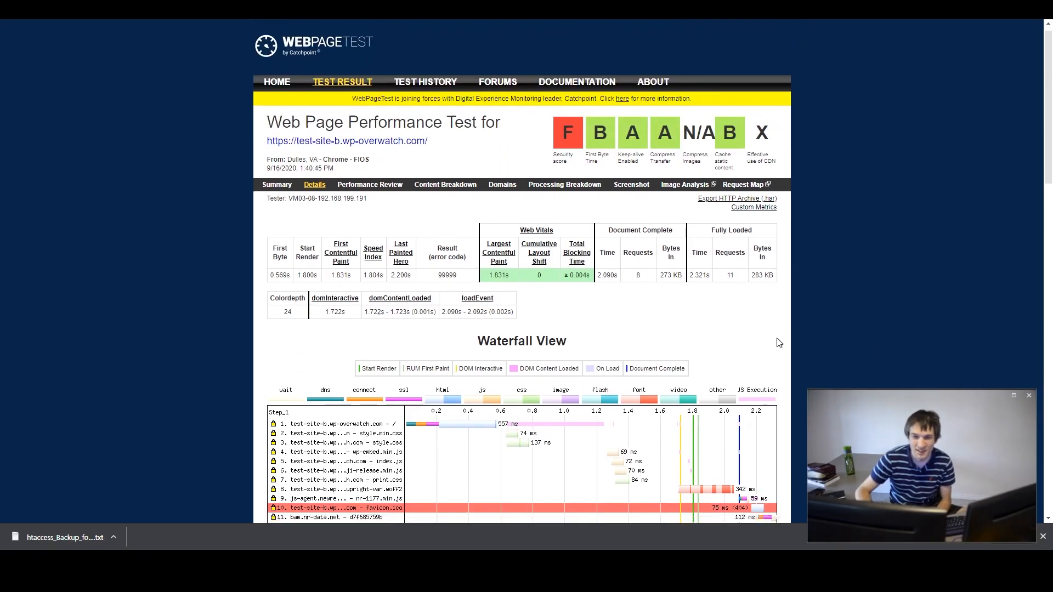
{"action": "scroll", "coordinate": [795, 307], "scroll_direction": "up", "scroll_amount": 4}
{"action": "scroll", "coordinate": [798, 266], "scroll_direction": "down", "scroll_amount": 1}
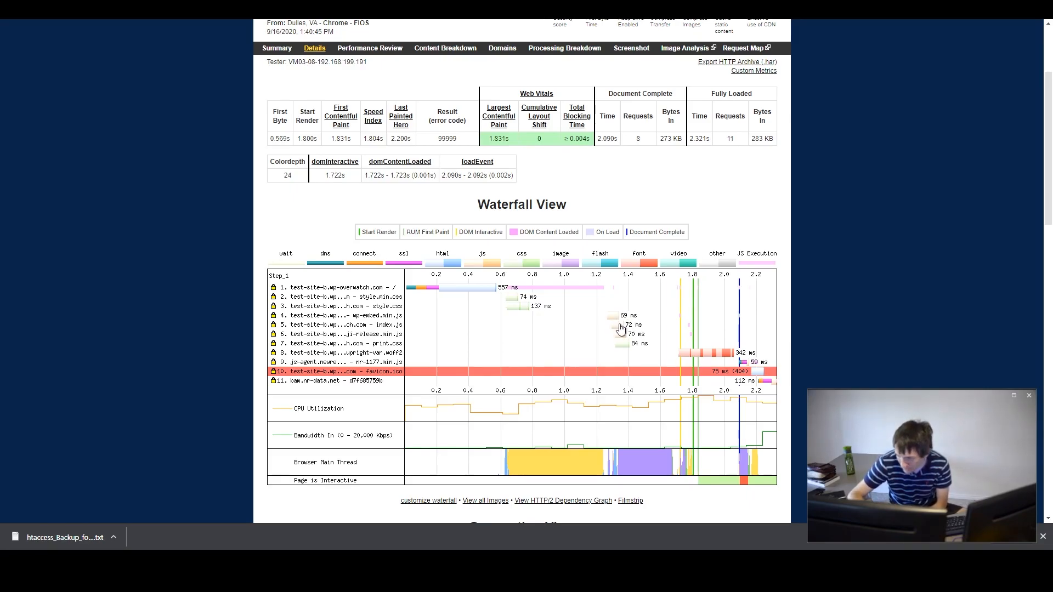
- Copy the index.js request URL from its waterfall details and open it in a new browser tab
{"action": "left_click", "coordinate": [621, 329]}
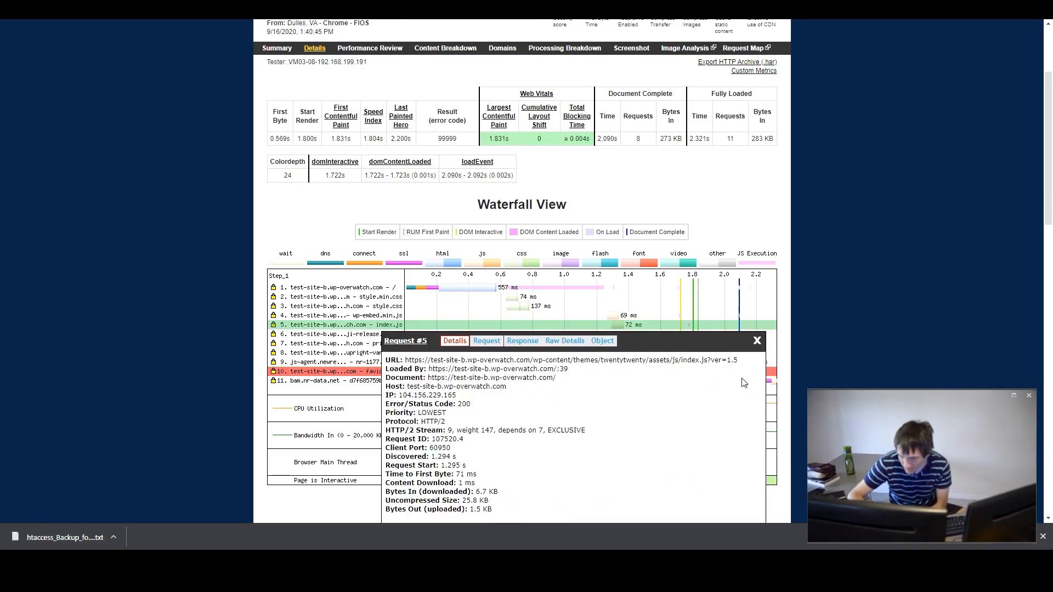
{"action": "left_click_drag", "start_coordinate": [750, 361], "coordinate": [409, 367]}
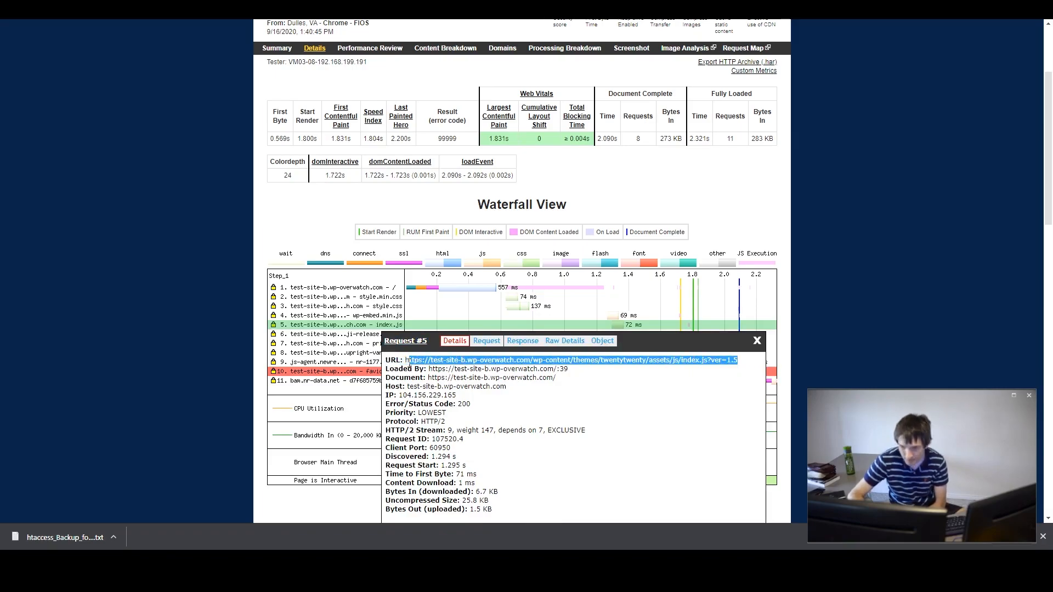
{"action": "left_click", "coordinate": [756, 341]}
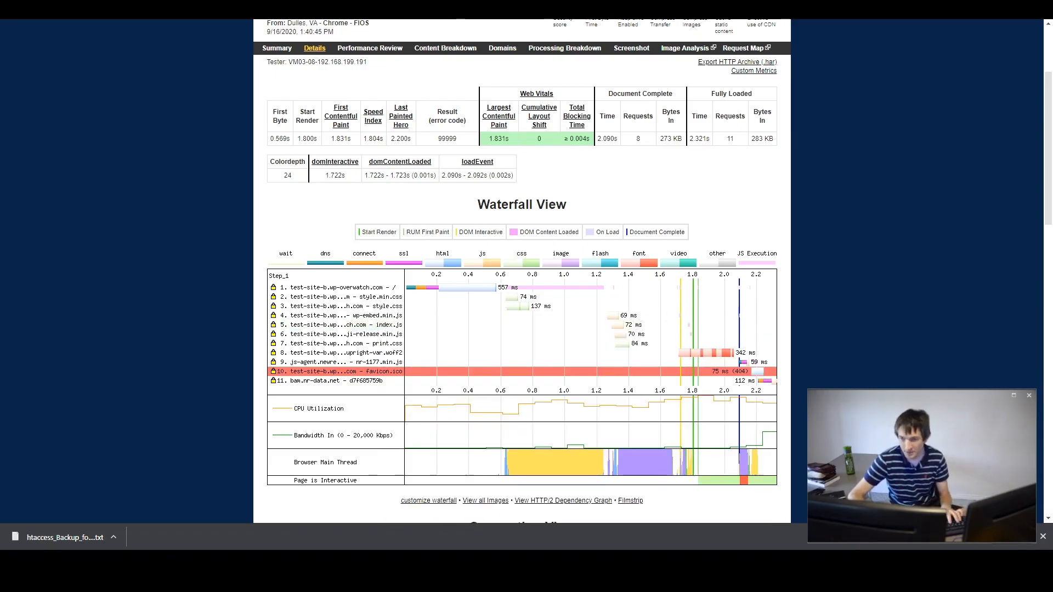
{"action": "key", "text": "ctrl+t"}
{"action": "type", "text": "https://test-site-b.wp-overwatch.com/wp-content/themes/twentytwenty/assets/js/index.js?ver=1.5"}
{"action": "key", "text": "Escape"}
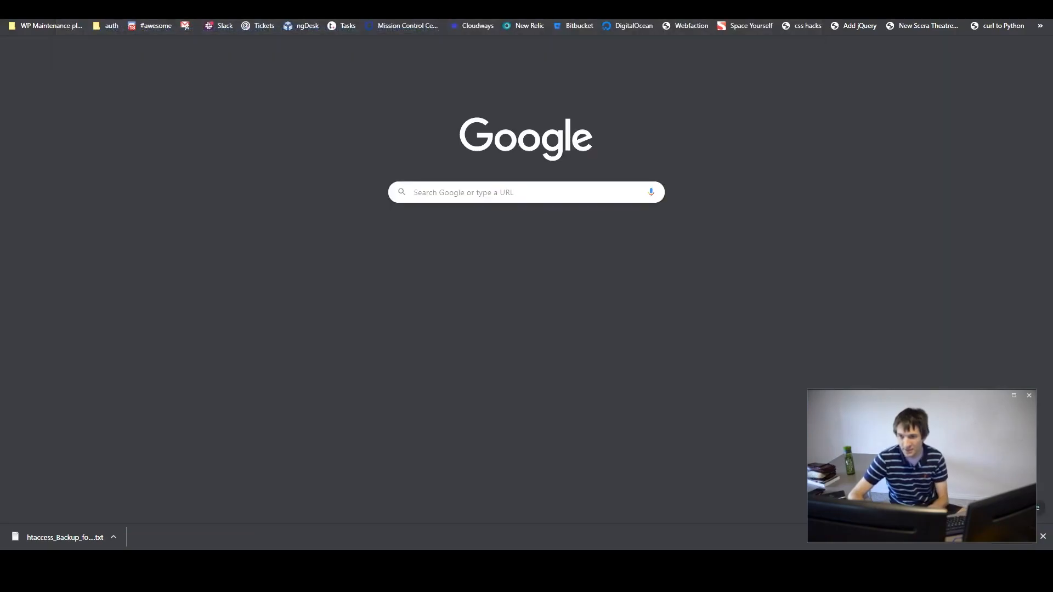
{"action": "key", "text": "Return"}
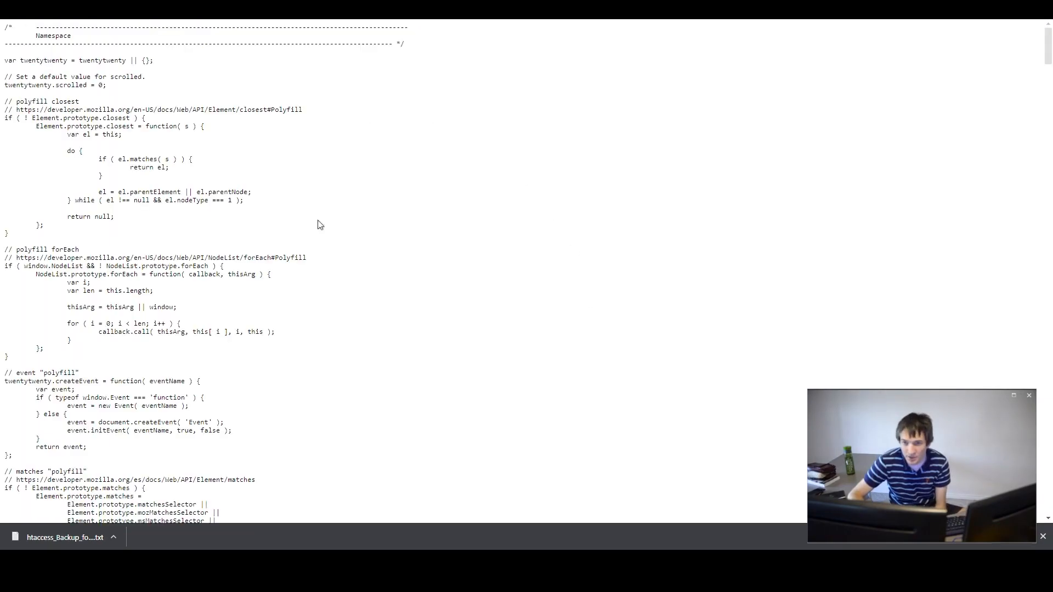
- Examine the index.js script source, then return to the test results tab
{"action": "middle_click", "coordinate": [433, 115]}
{"action": "scroll", "coordinate": [417, 152], "scroll_direction": "down", "scroll_amount": 20}
{"action": "scroll", "coordinate": [423, 154], "scroll_direction": "down", "scroll_amount": 15}
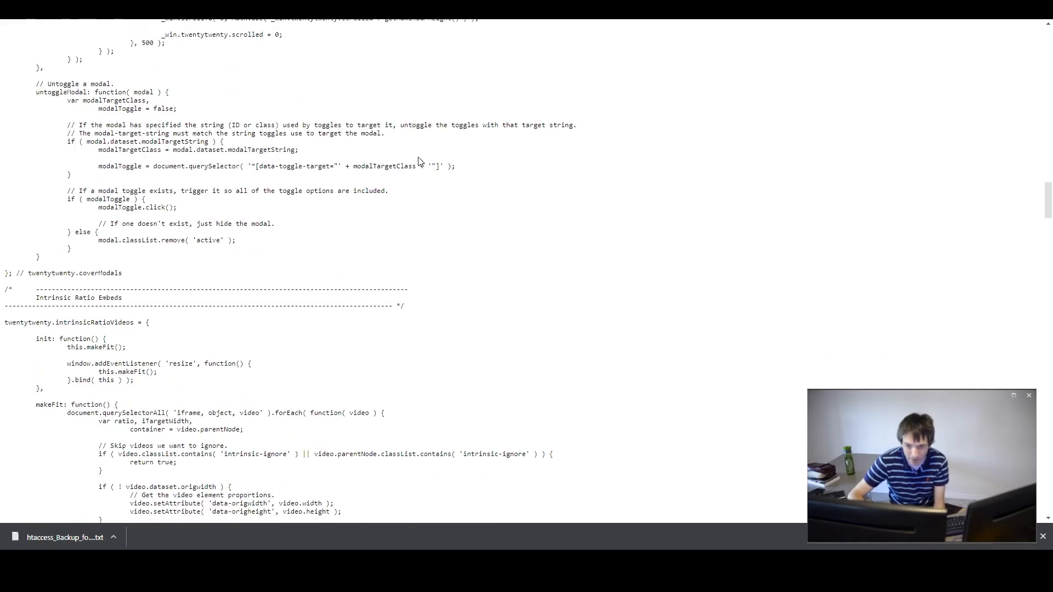
{"action": "scroll", "coordinate": [439, 110], "scroll_direction": "down", "scroll_amount": 10}
{"action": "scroll", "coordinate": [476, 54], "scroll_direction": "down", "scroll_amount": 10}
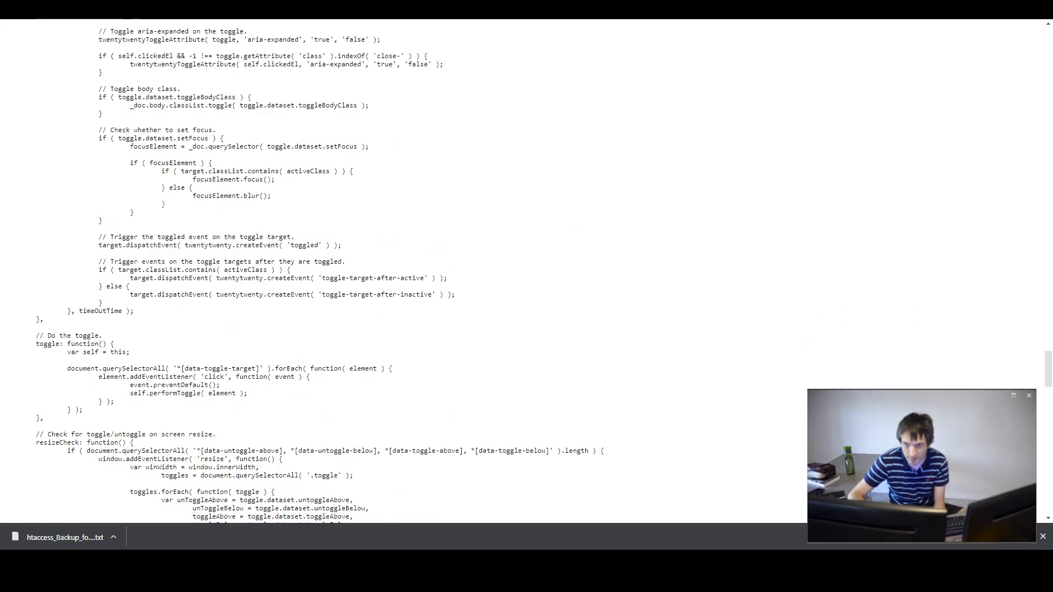
{"action": "left_click", "coordinate": [476, 4]}
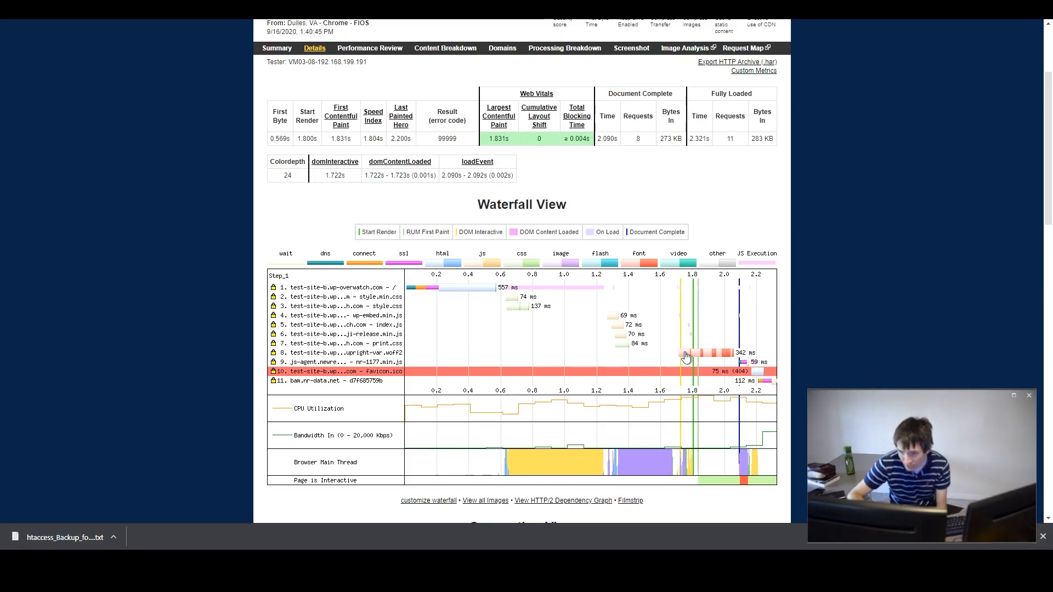
- Inspect the request details for the font, New Relic script, favicon and bam.nr-data.net entries in the waterfall
{"action": "left_click", "coordinate": [686, 357]}
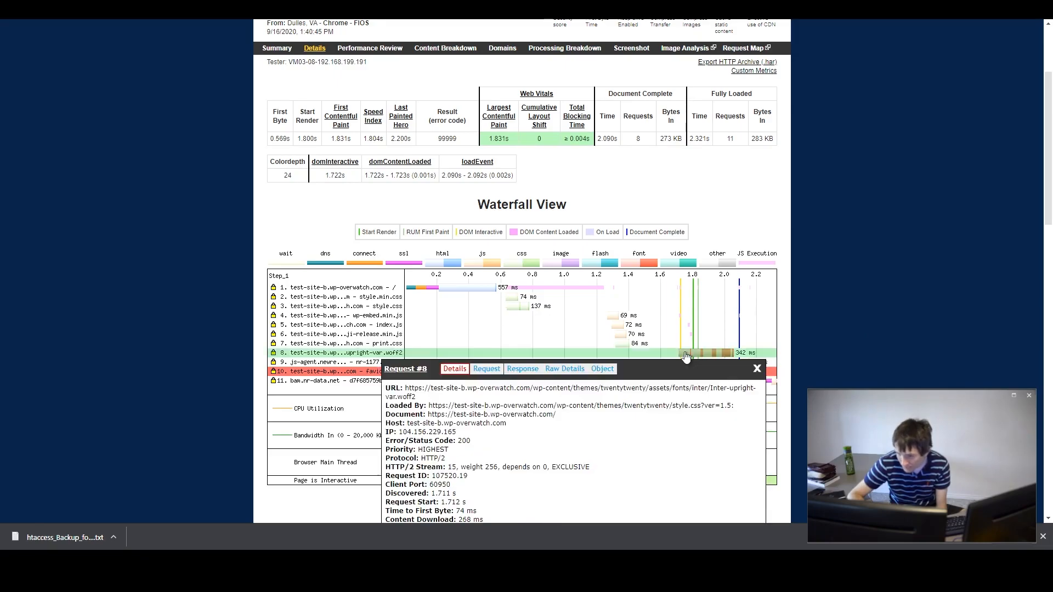
{"action": "left_click", "coordinate": [757, 373]}
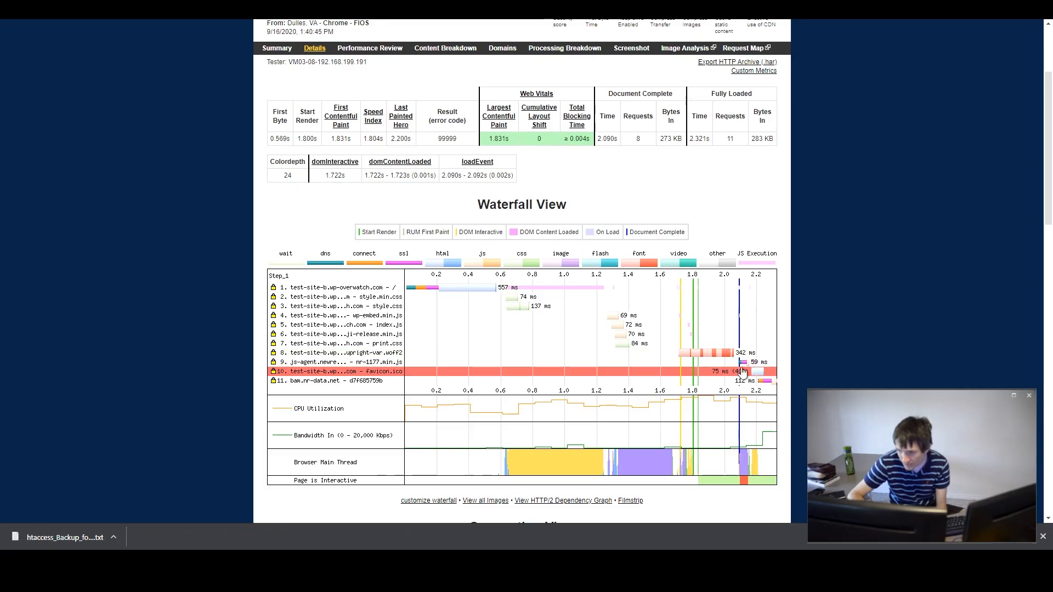
{"action": "left_click", "coordinate": [733, 363]}
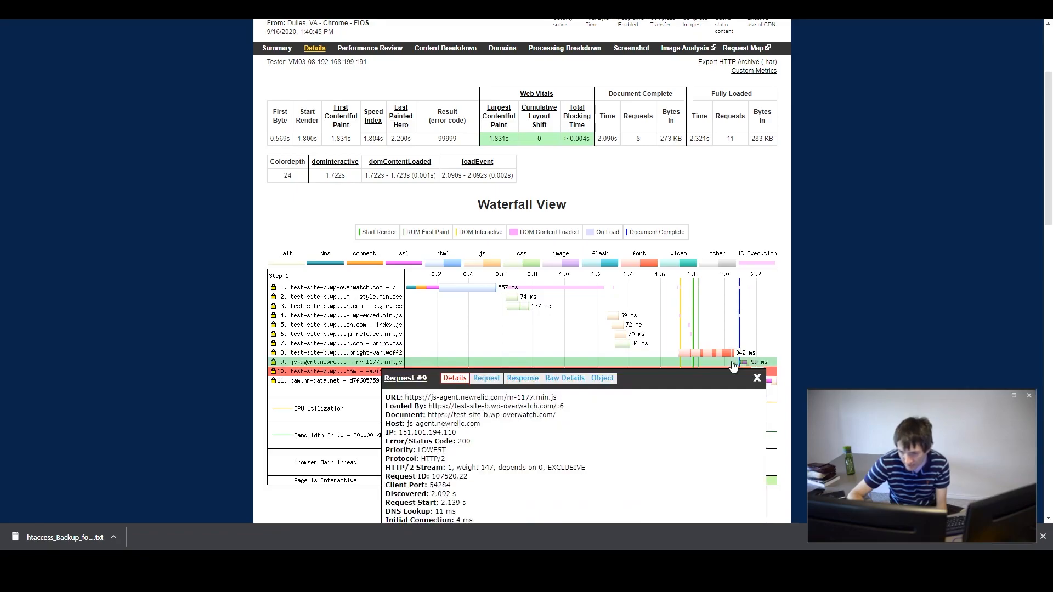
{"action": "left_click", "coordinate": [757, 376]}
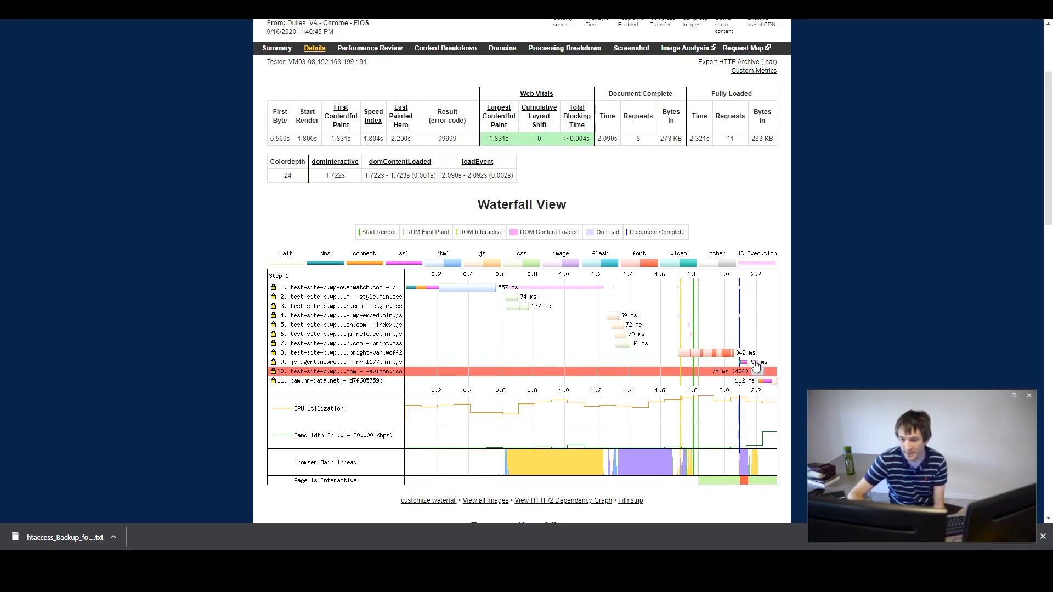
{"action": "left_click", "coordinate": [755, 372]}
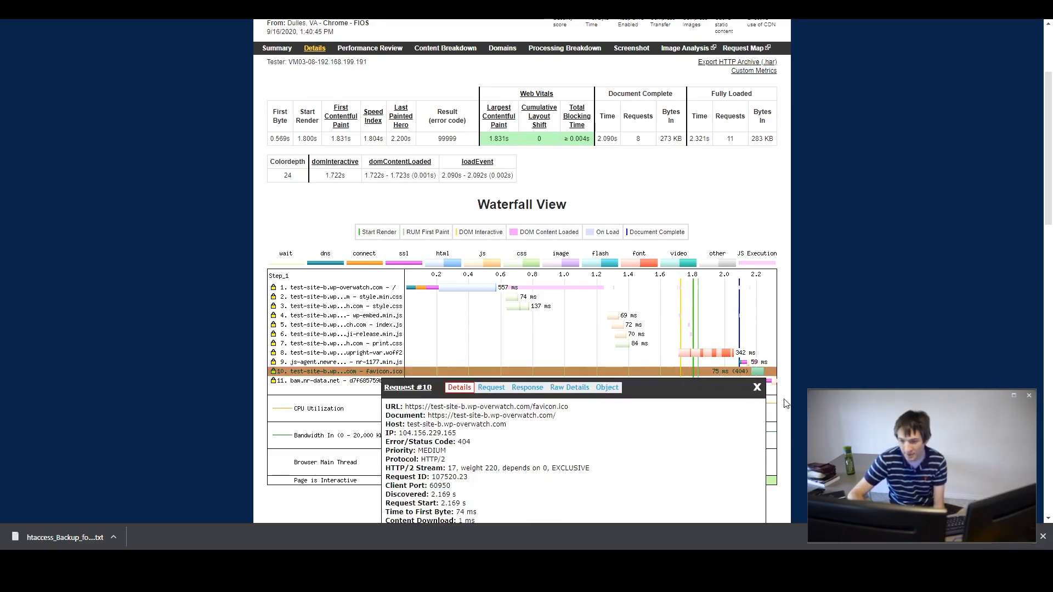
{"action": "left_click", "coordinate": [760, 393]}
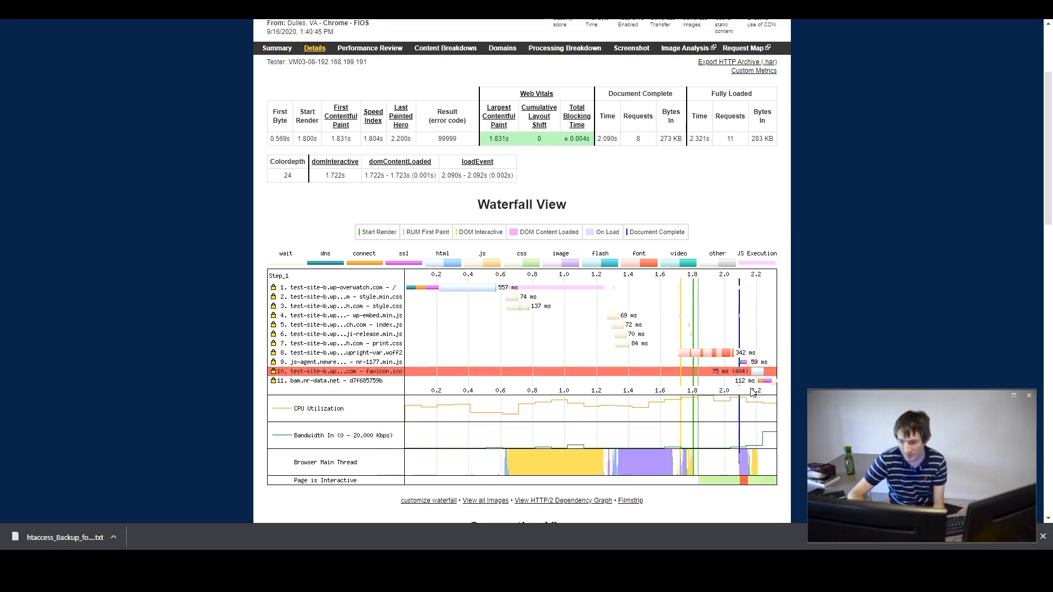
{"action": "left_click", "coordinate": [713, 382]}
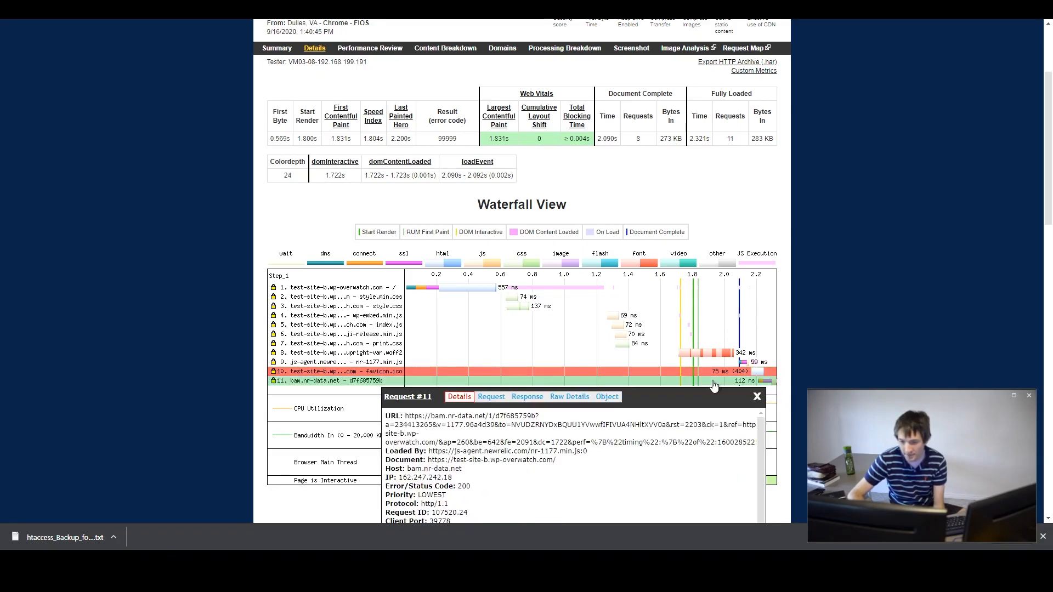
{"action": "left_click", "coordinate": [758, 396]}
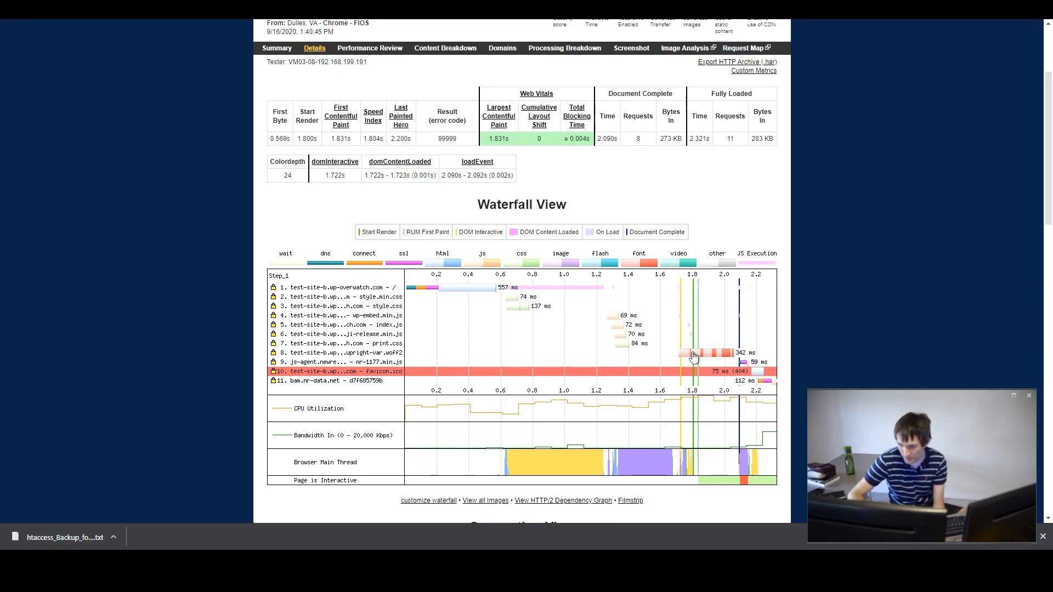
{"action": "left_click", "coordinate": [692, 357]}
{"action": "left_click", "coordinate": [756, 366]}
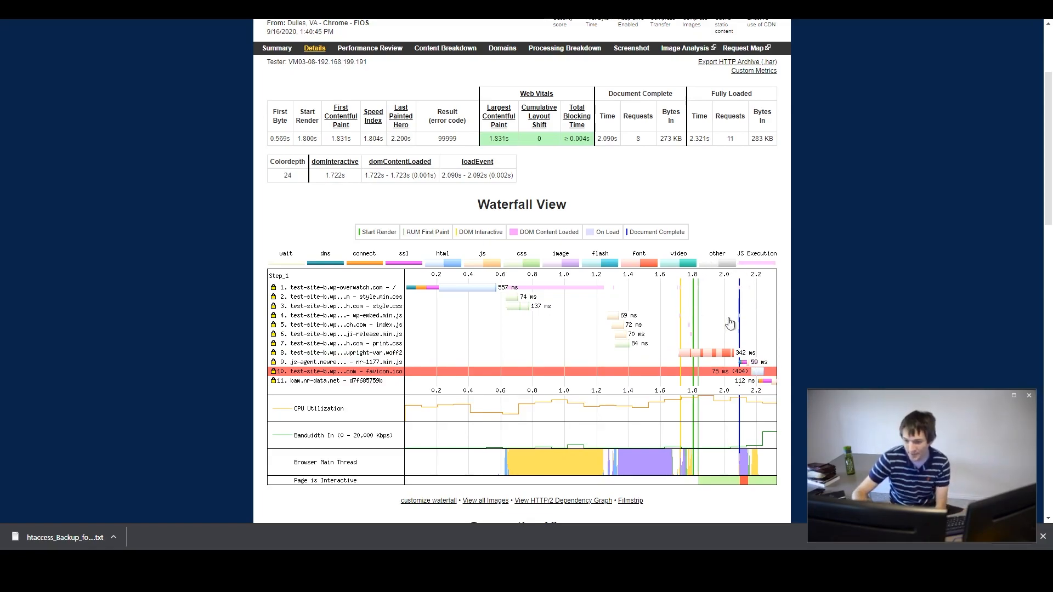
{"action": "left_click", "coordinate": [684, 360]}
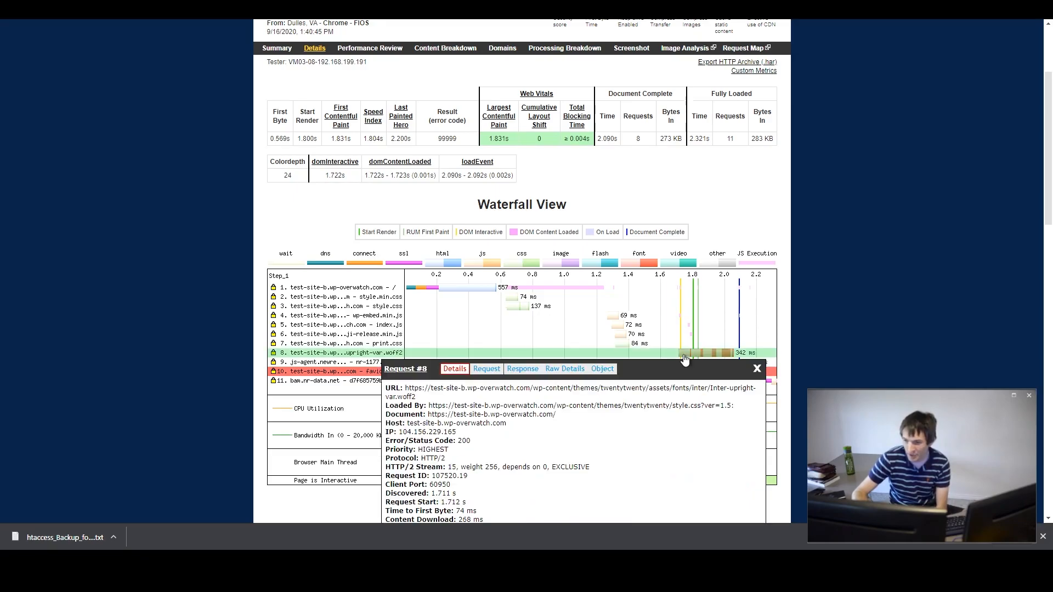
{"action": "left_click", "coordinate": [755, 368]}
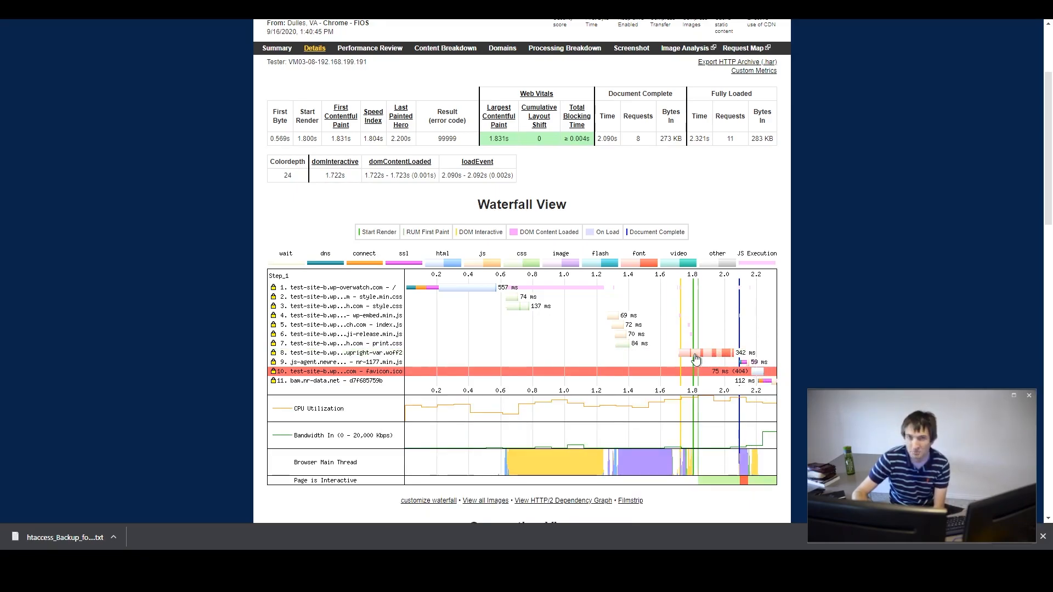
- Switch to the other site's WebPageTest result and inspect the Google Fonts CSS request details
{"action": "scroll", "coordinate": [695, 360], "scroll_direction": "down", "scroll_amount": 4}
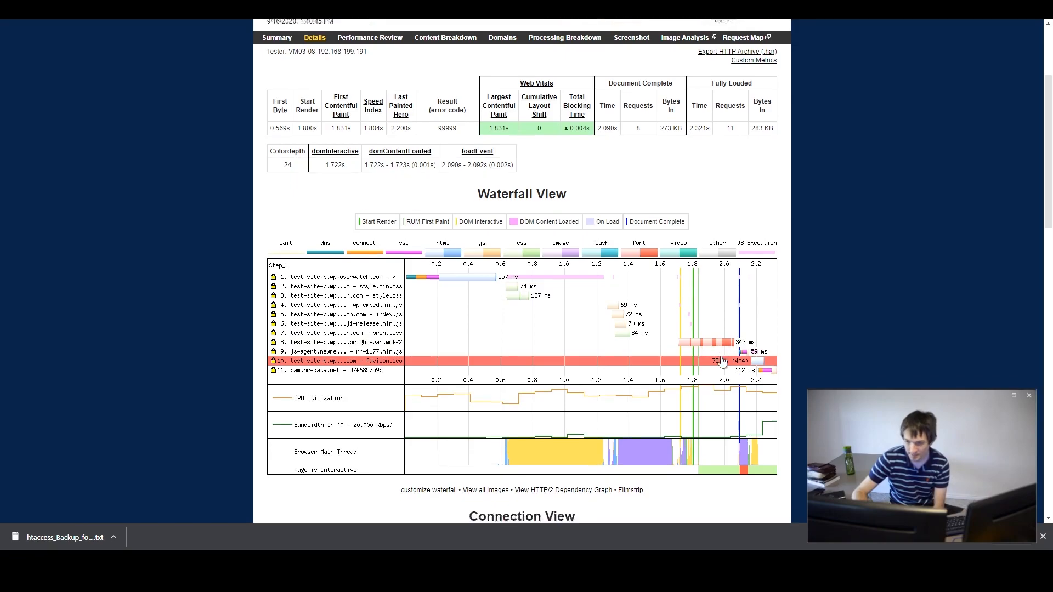
{"action": "scroll", "coordinate": [660, 90], "scroll_direction": "up", "scroll_amount": 4}
{"action": "scroll", "coordinate": [569, 192], "scroll_direction": "up", "scroll_amount": 2}
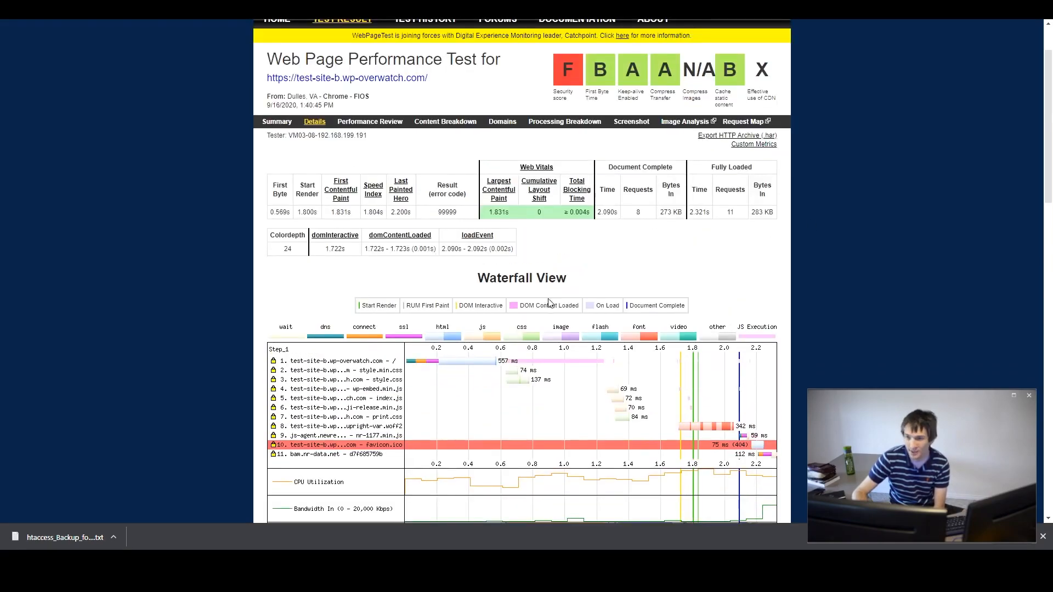
{"action": "scroll", "coordinate": [569, 192], "scroll_direction": "down", "scroll_amount": 2}
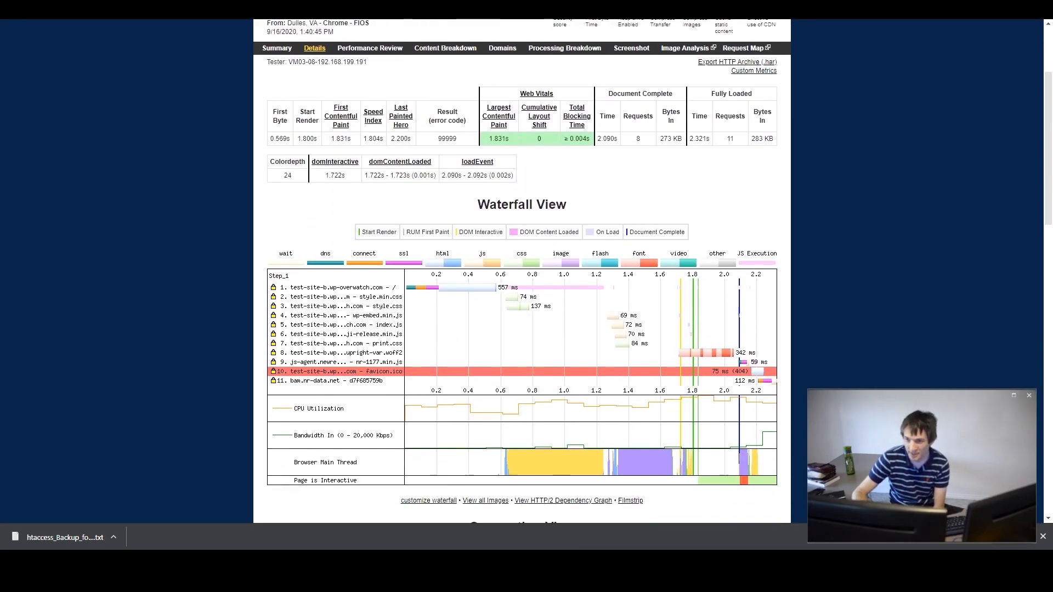
{"action": "key", "text": "ctrl+Tab"}
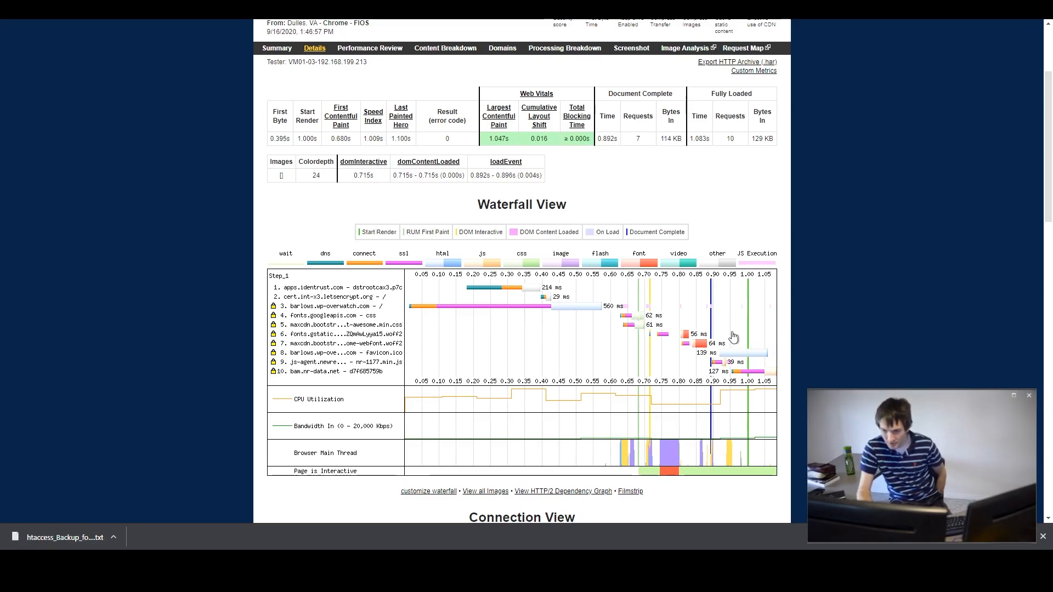
{"action": "left_click", "coordinate": [630, 318]}
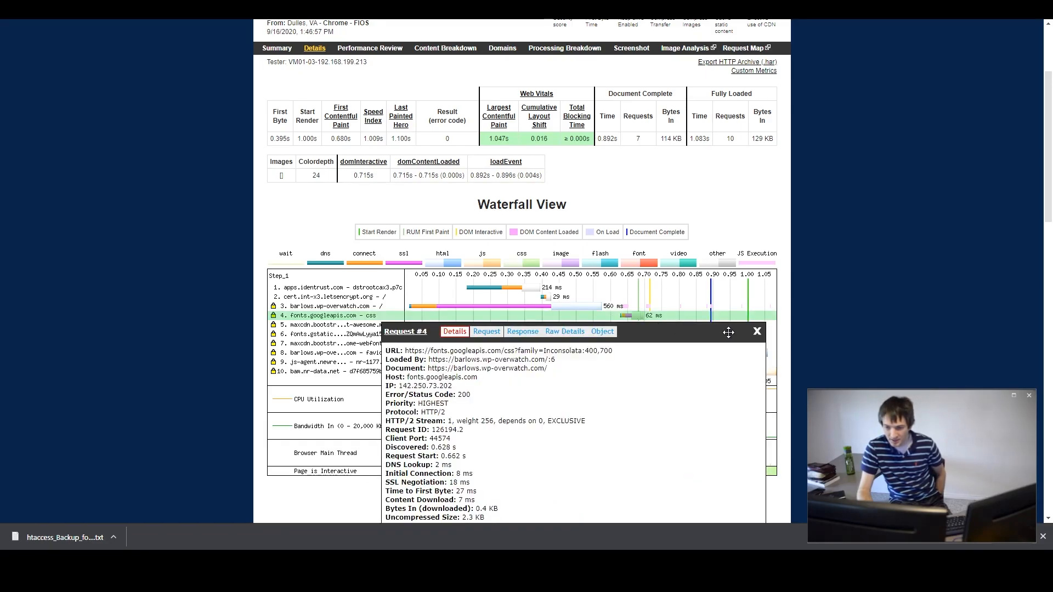
{"action": "left_click", "coordinate": [756, 334]}
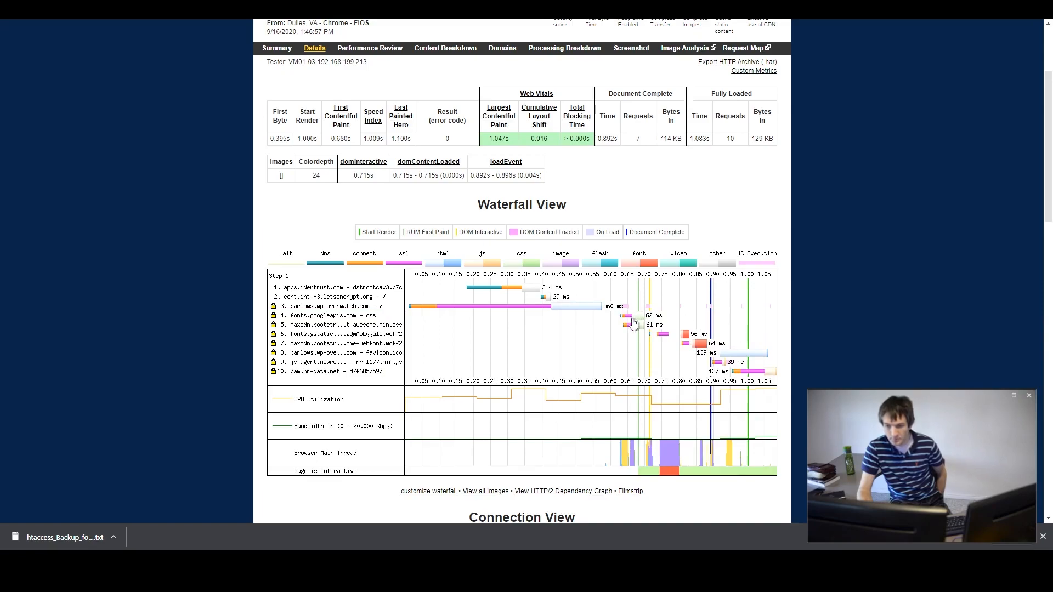
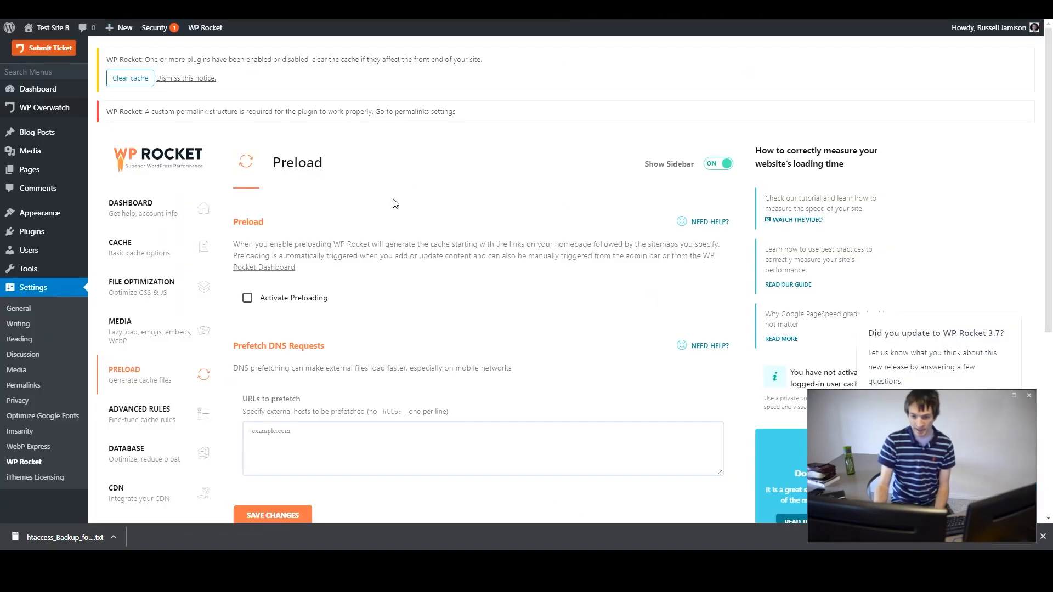
{"action": "scroll", "coordinate": [395, 204], "scroll_direction": "down", "scroll_amount": 1}
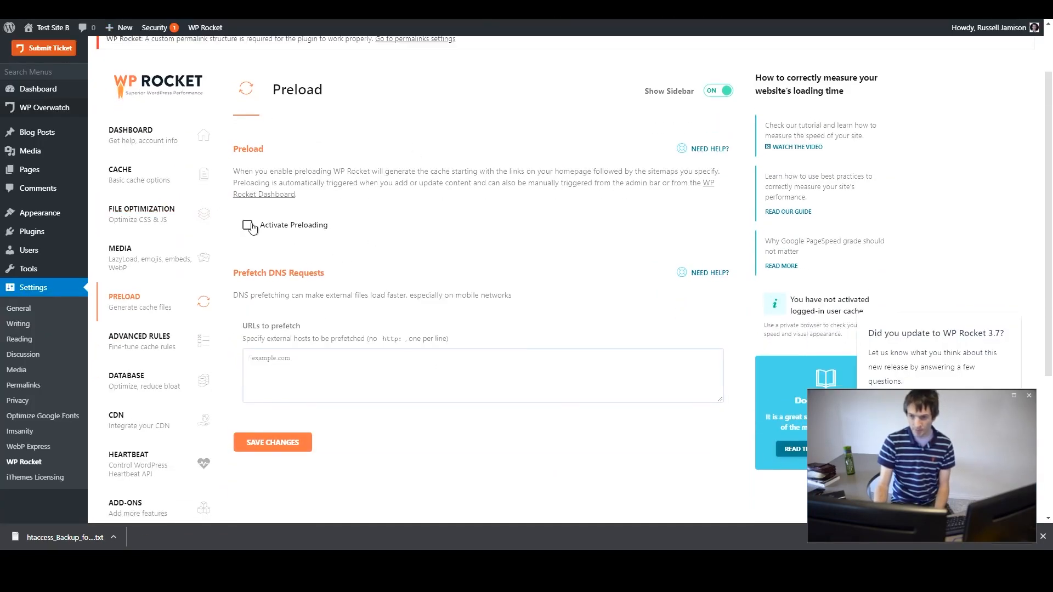
{"action": "left_click", "coordinate": [247, 225]}
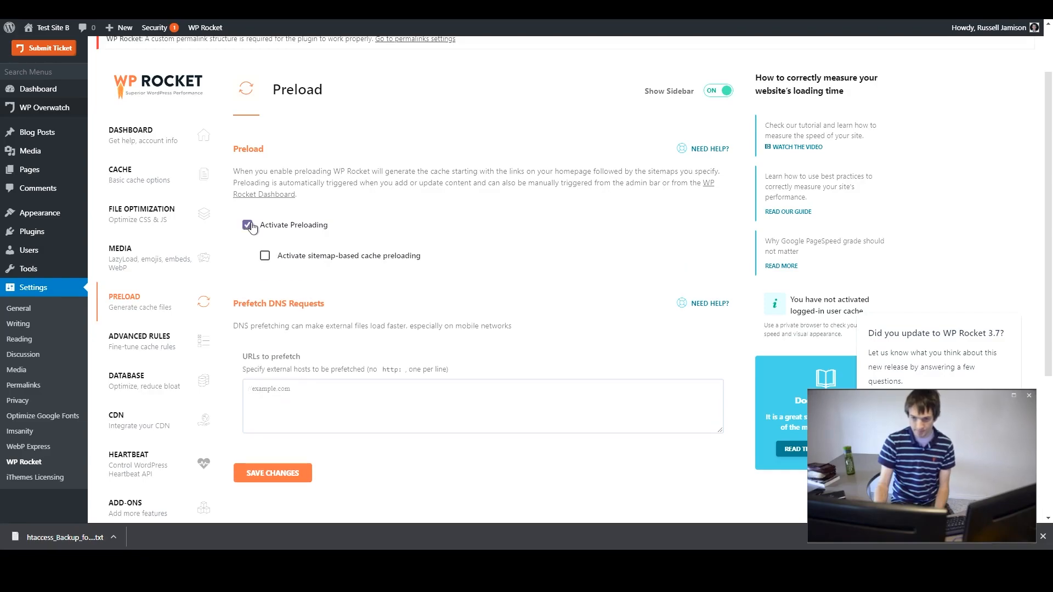
{"action": "left_click", "coordinate": [265, 256]}
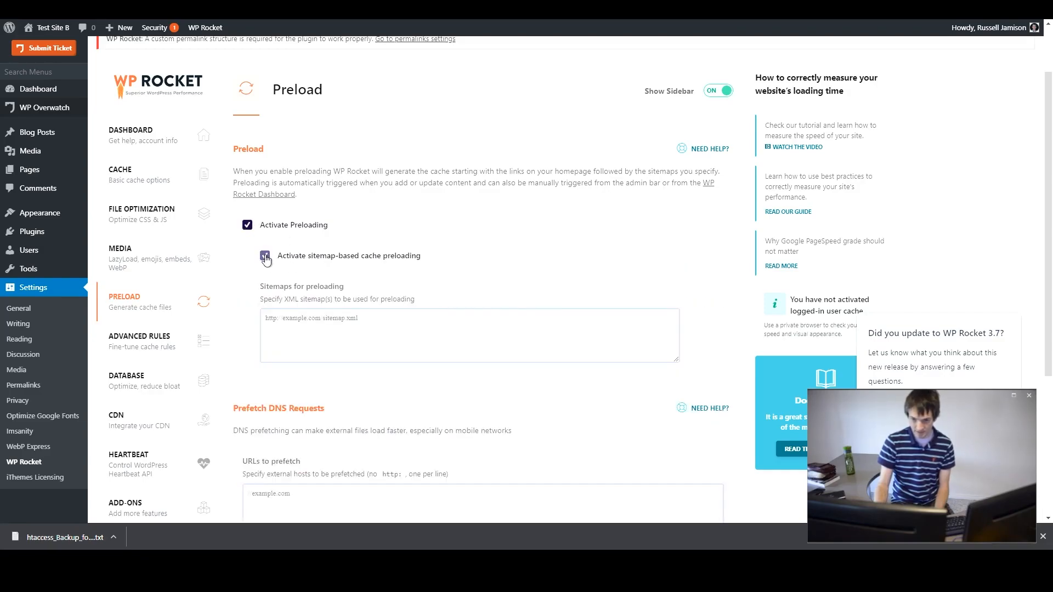
{"action": "left_click", "coordinate": [265, 256]}
{"action": "left_click", "coordinate": [247, 227]}
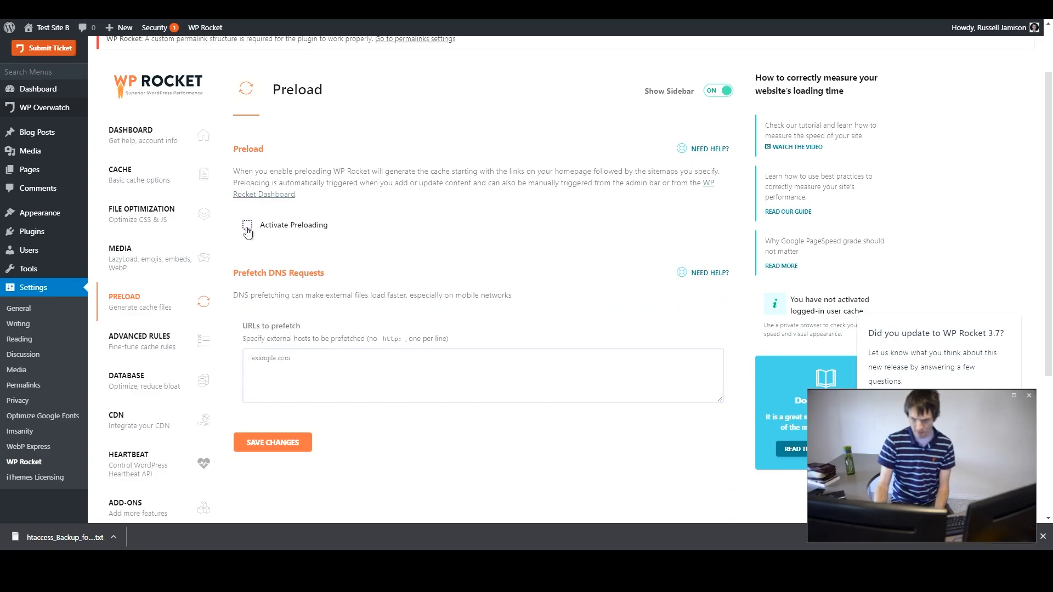
- Add //fonts.googleapis.com as an external host in the DNS prefetch URLs list
{"action": "left_click", "coordinate": [261, 364]}
{"action": "scroll", "coordinate": [261, 218], "scroll_direction": "down", "scroll_amount": 3}
{"action": "left_click_drag", "start_coordinate": [256, 127], "coordinate": [328, 128]}
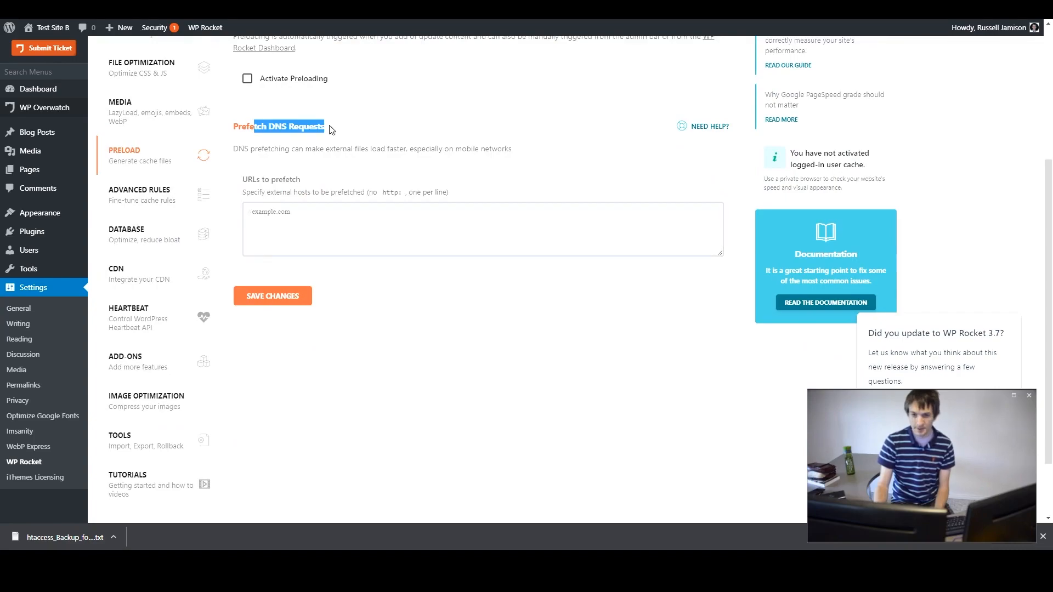
{"action": "left_click", "coordinate": [308, 212]}
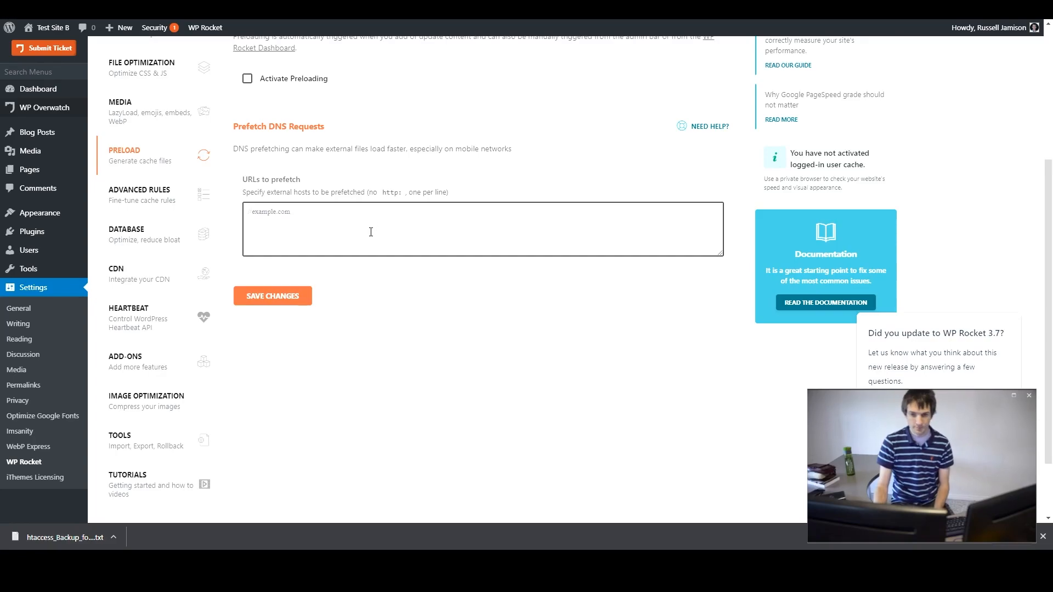
{"action": "type", "text": "fonts.googleapis.com"}
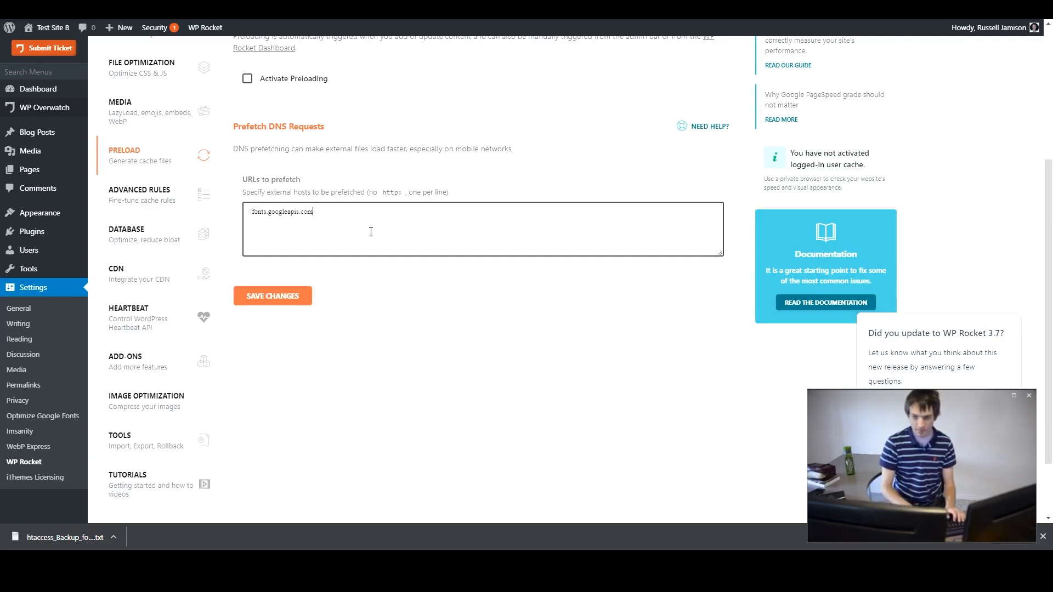
{"action": "left_click", "coordinate": [454, 305]}
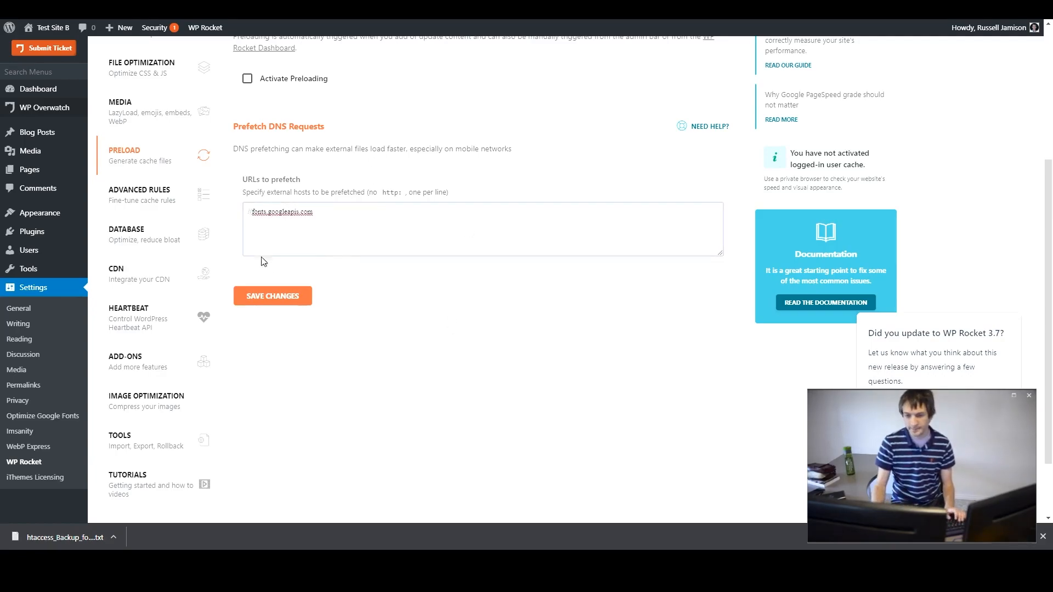
{"action": "triple_click", "coordinate": [352, 226]}
{"action": "key", "text": "ctrl+Tab"}
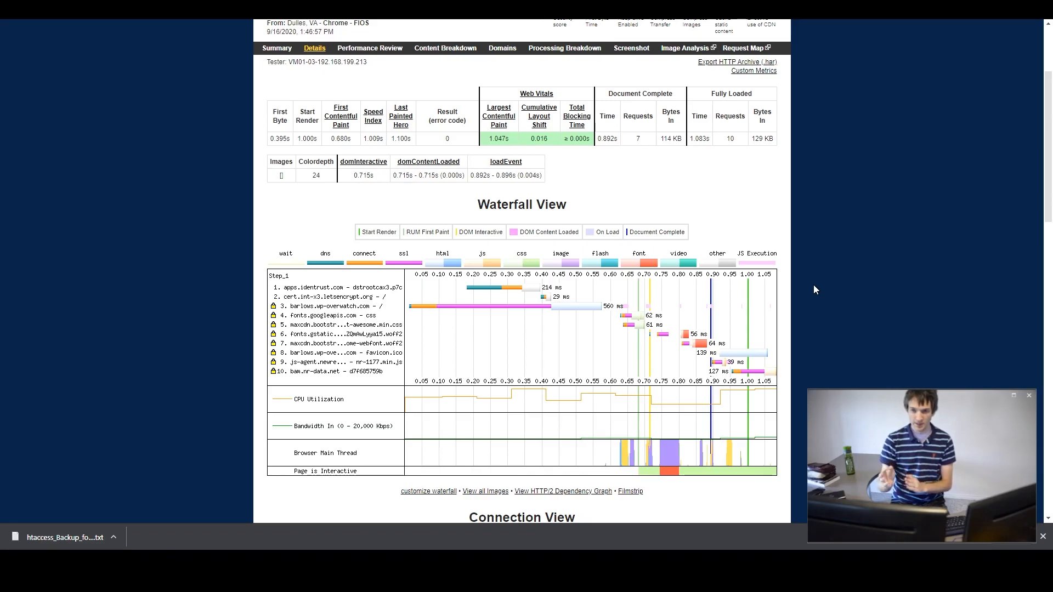
{"action": "key", "text": "ctrl+shift+Tab"}
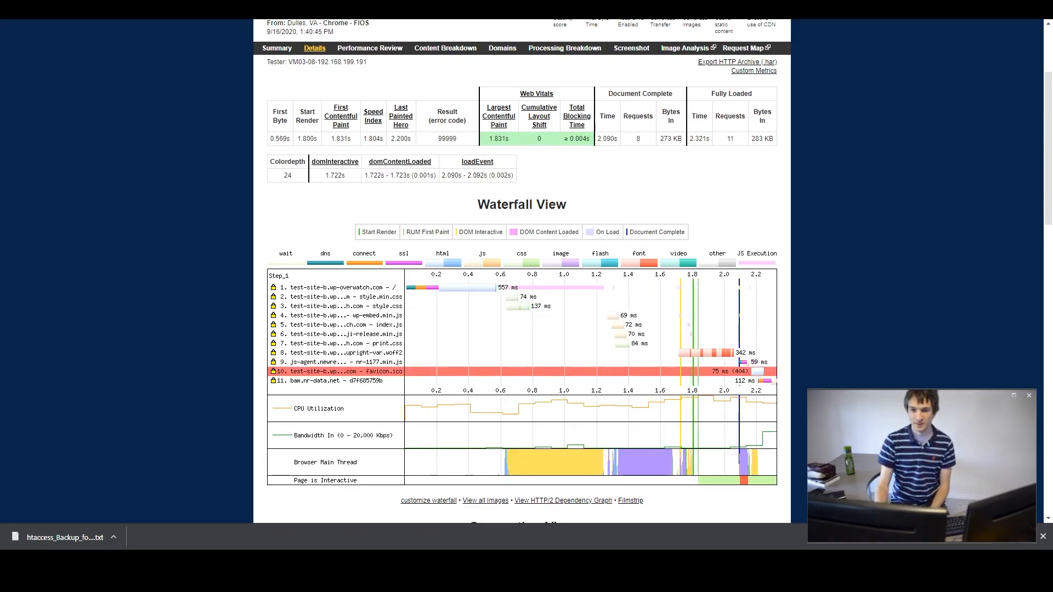
{"action": "key", "text": "ctrl+shift+Tab"}
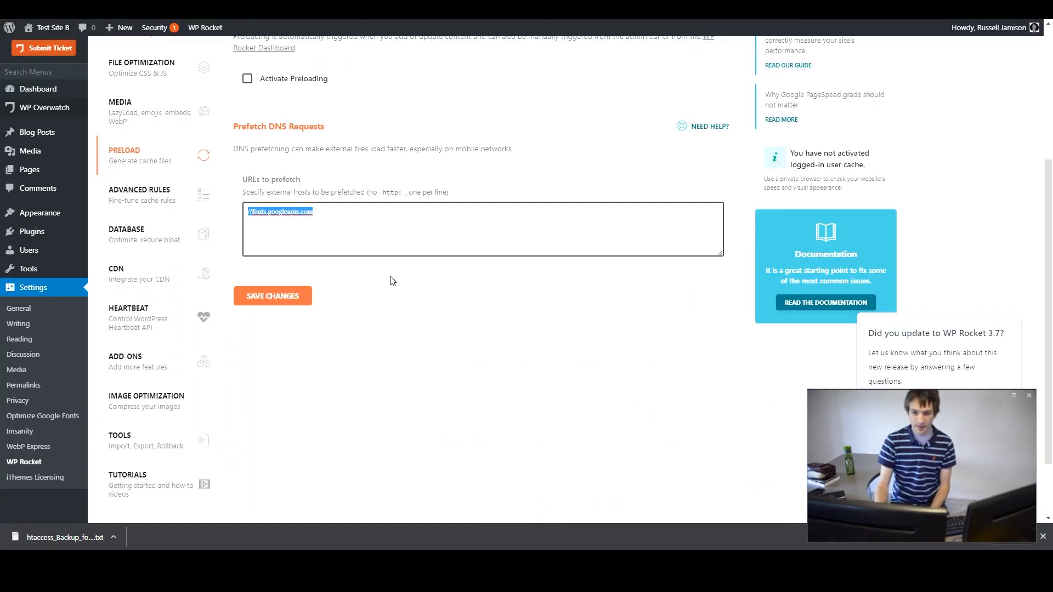
- Open the File Optimization settings section of WP Rocket
{"action": "scroll", "coordinate": [391, 279], "scroll_direction": "up", "scroll_amount": 4}
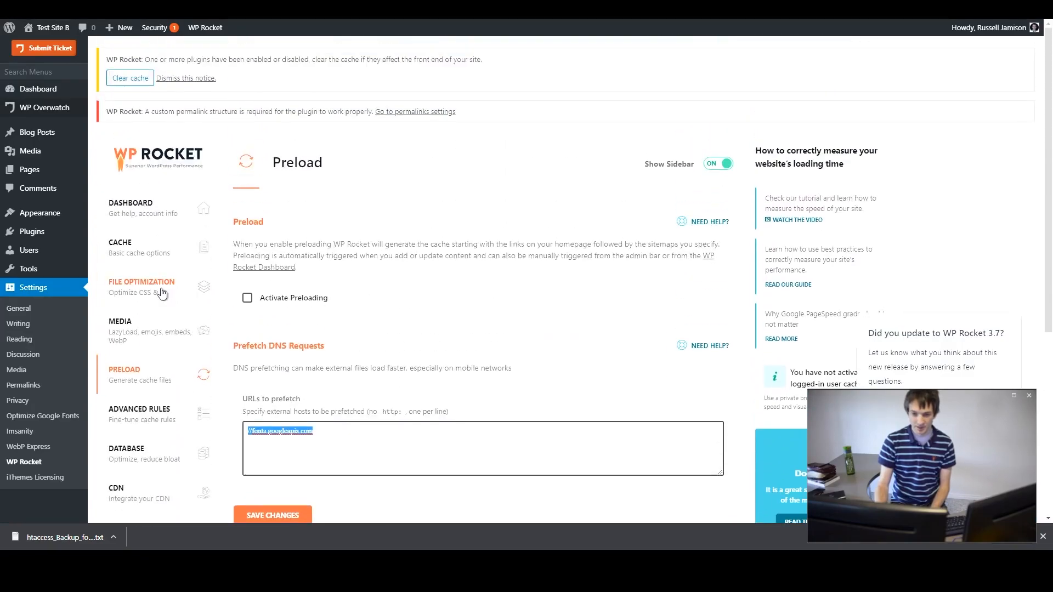
{"action": "left_click", "coordinate": [158, 291]}
{"action": "scroll", "coordinate": [413, 340], "scroll_direction": "down", "scroll_amount": 3}
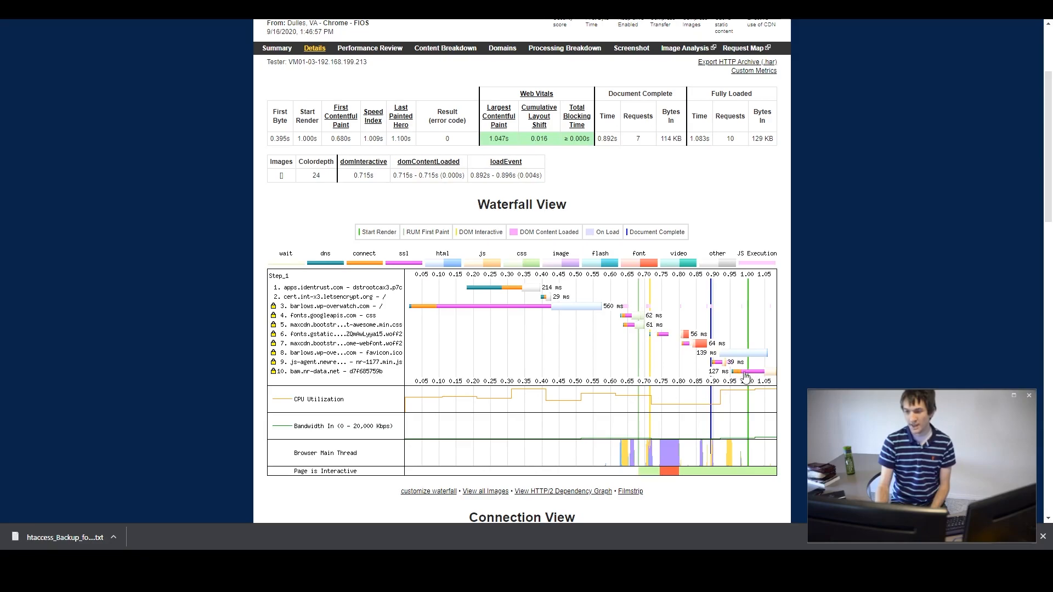
- Inspect the request details for the fonts.gstatic.com font file and the Google Fonts CSS in the waterfall
{"action": "left_click", "coordinate": [686, 335]}
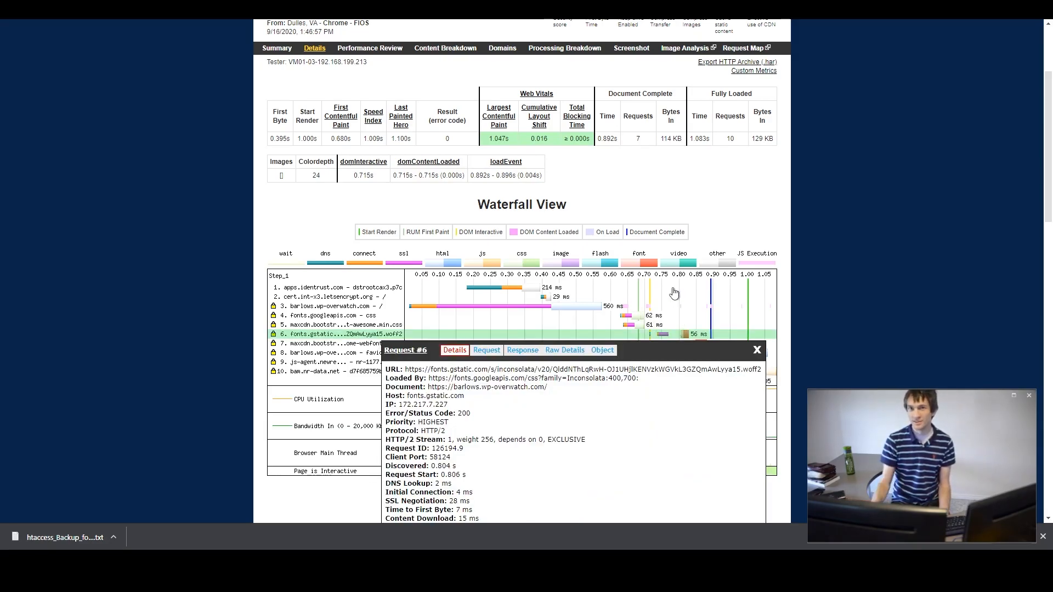
{"action": "left_click", "coordinate": [756, 351]}
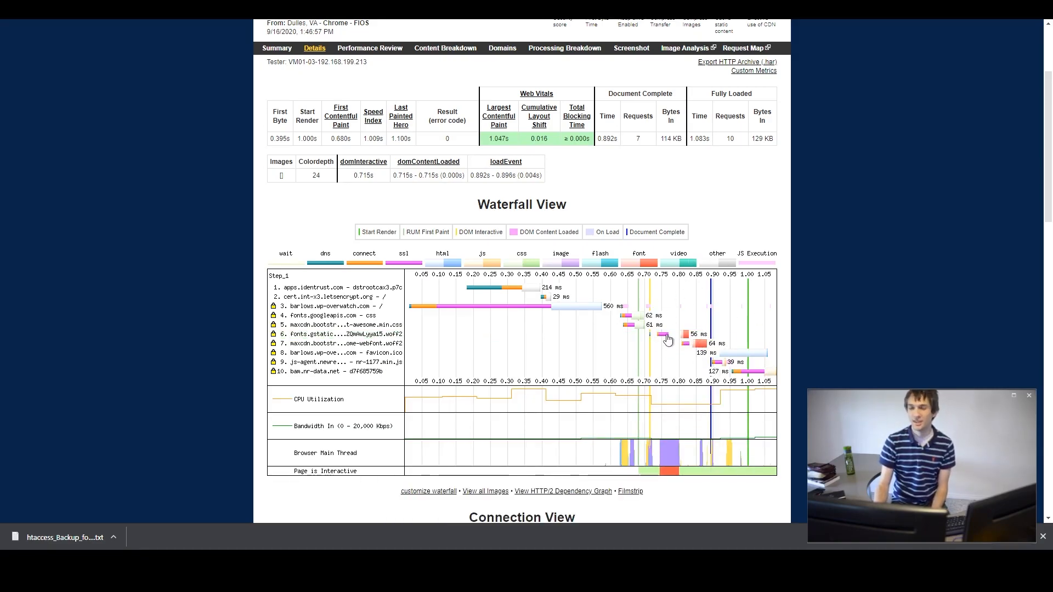
{"action": "left_click", "coordinate": [637, 317]}
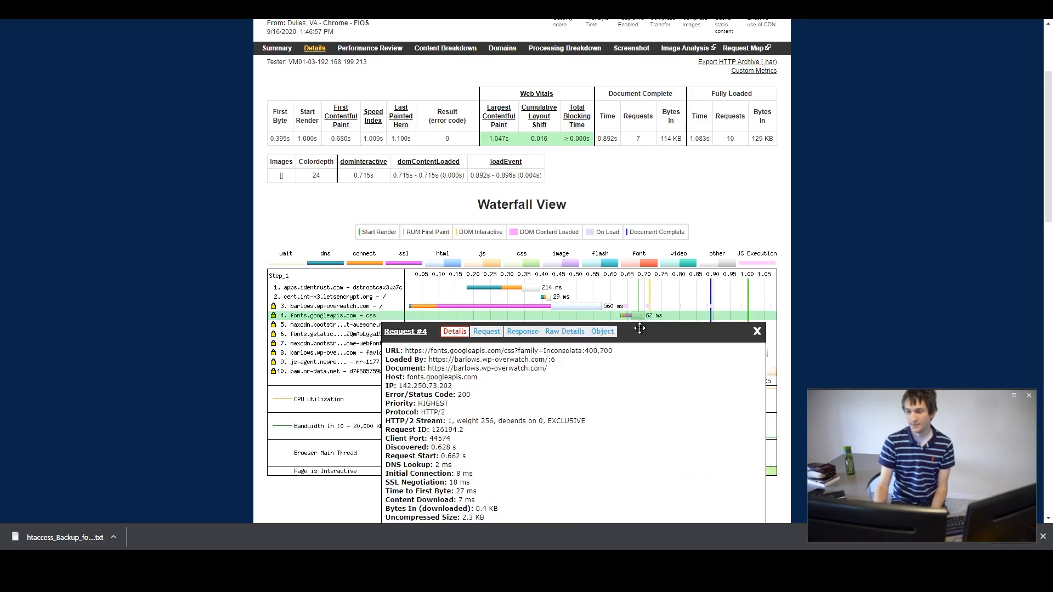
{"action": "left_click", "coordinate": [757, 331]}
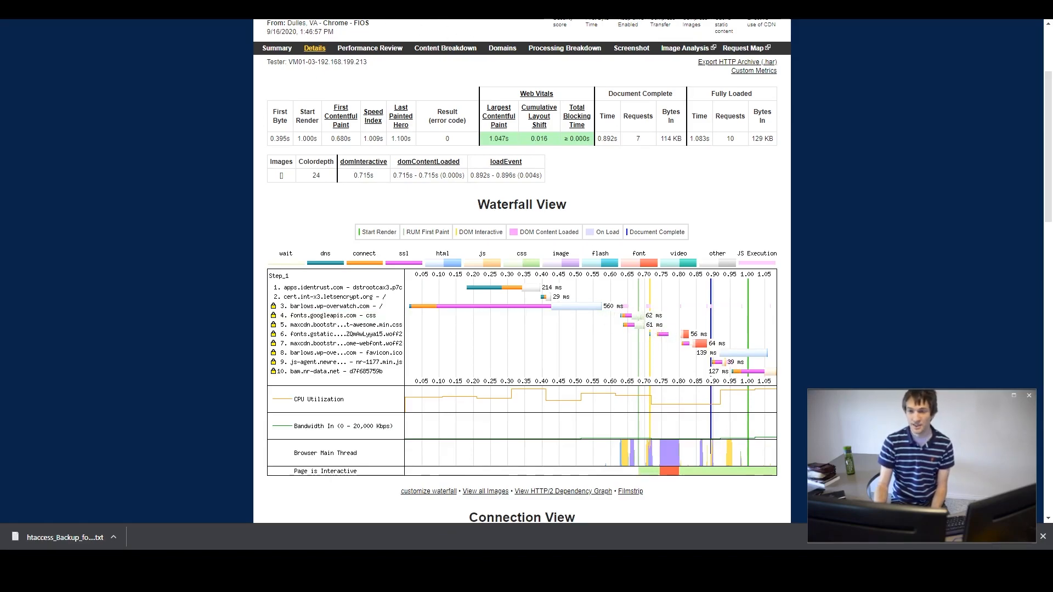
- Enable Minify JavaScript files, activating it through the warning prompt
{"action": "key", "text": "ctrl+Tab"}
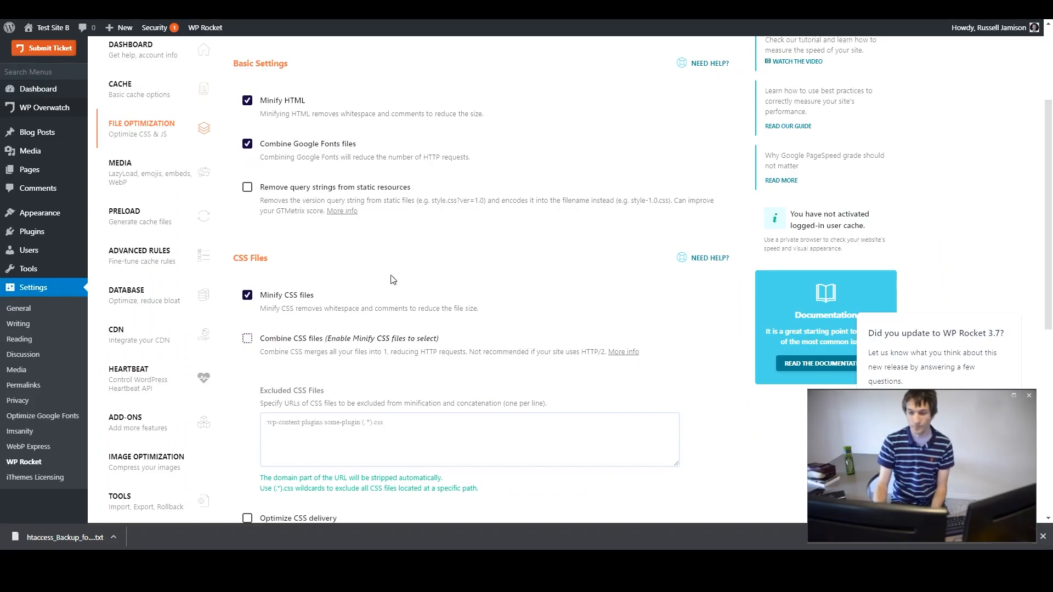
{"action": "left_click", "coordinate": [591, 8]}
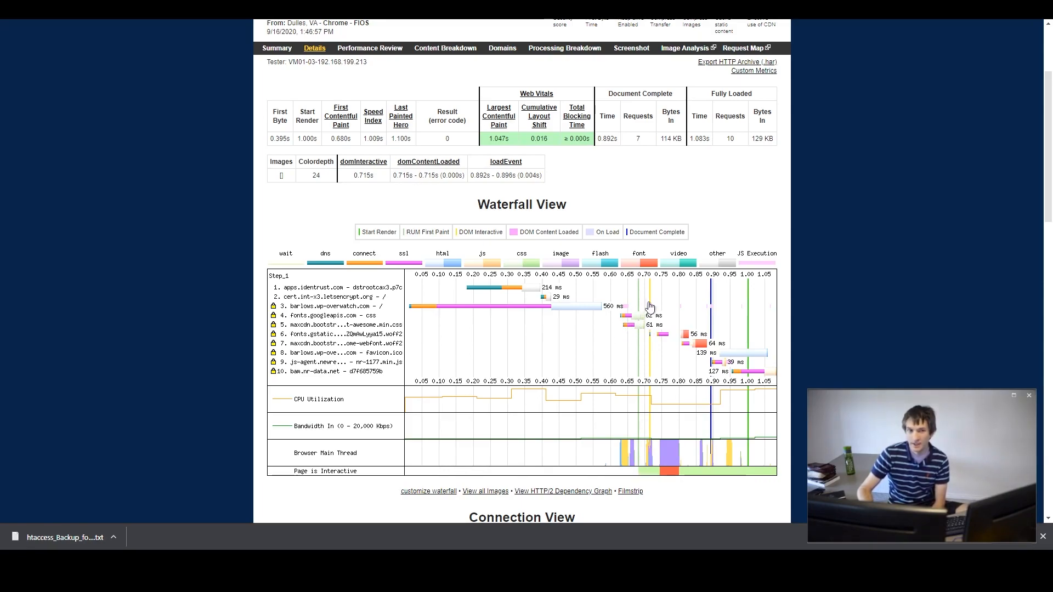
{"action": "scroll", "coordinate": [650, 306], "scroll_direction": "down", "scroll_amount": 1}
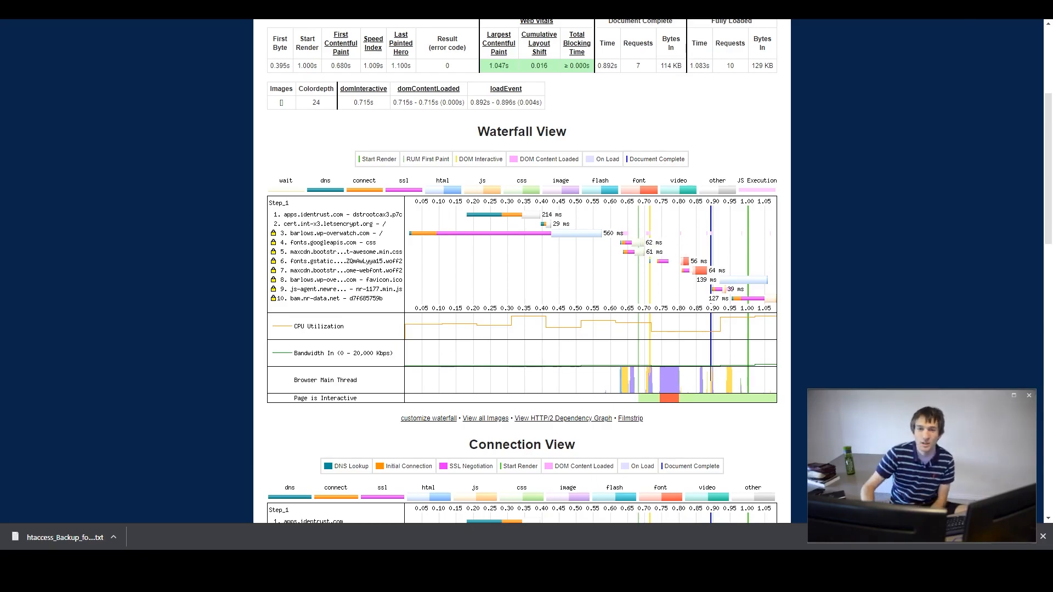
{"action": "key", "text": "ctrl+Tab"}
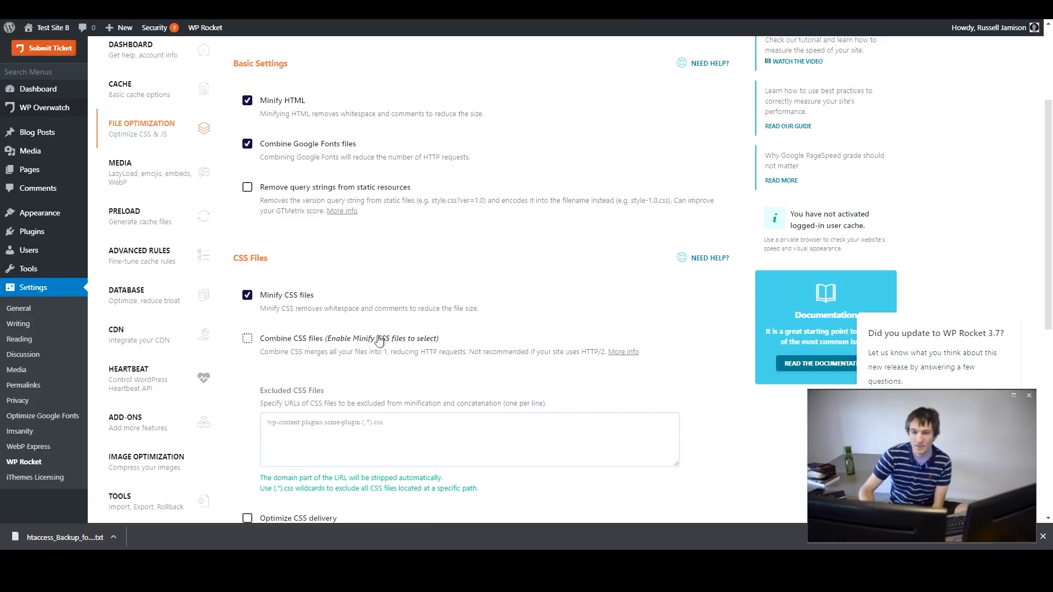
{"action": "scroll", "coordinate": [478, 348], "scroll_direction": "down", "scroll_amount": 4}
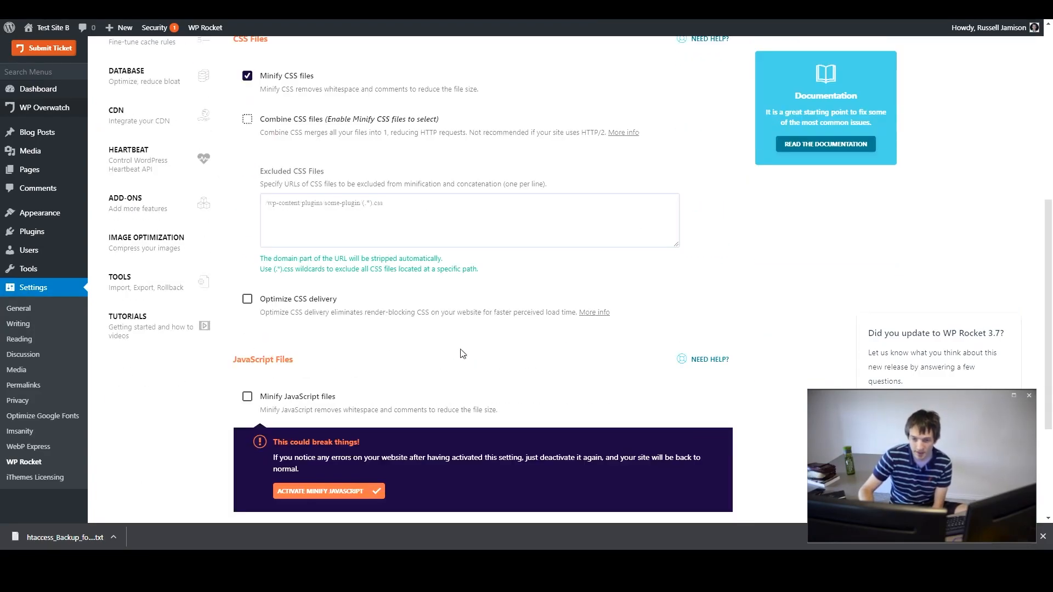
{"action": "scroll", "coordinate": [463, 353], "scroll_direction": "down", "scroll_amount": 3}
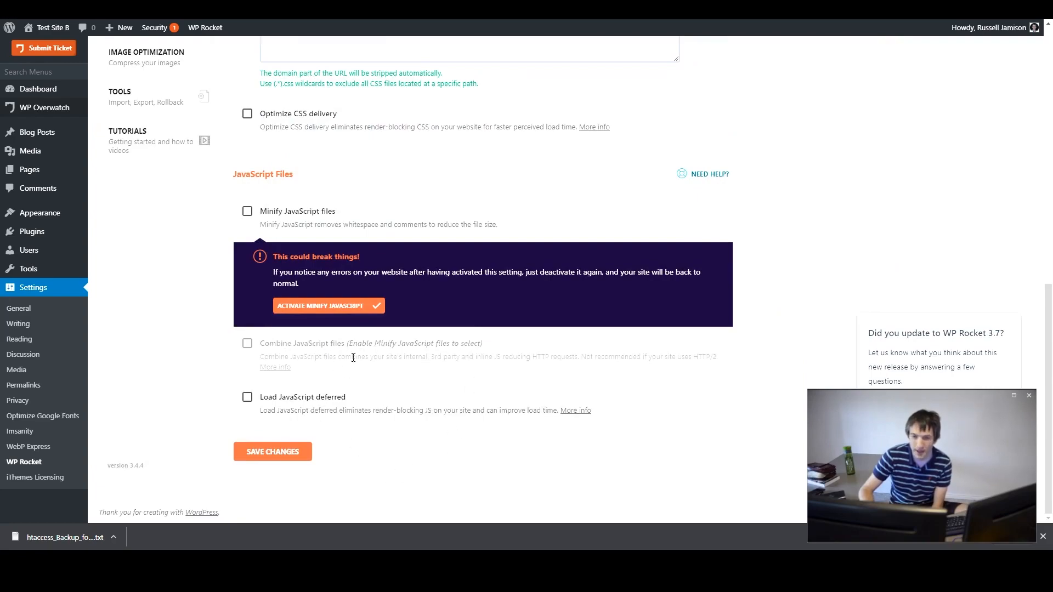
{"action": "scroll", "coordinate": [489, 404], "scroll_direction": "up", "scroll_amount": 3}
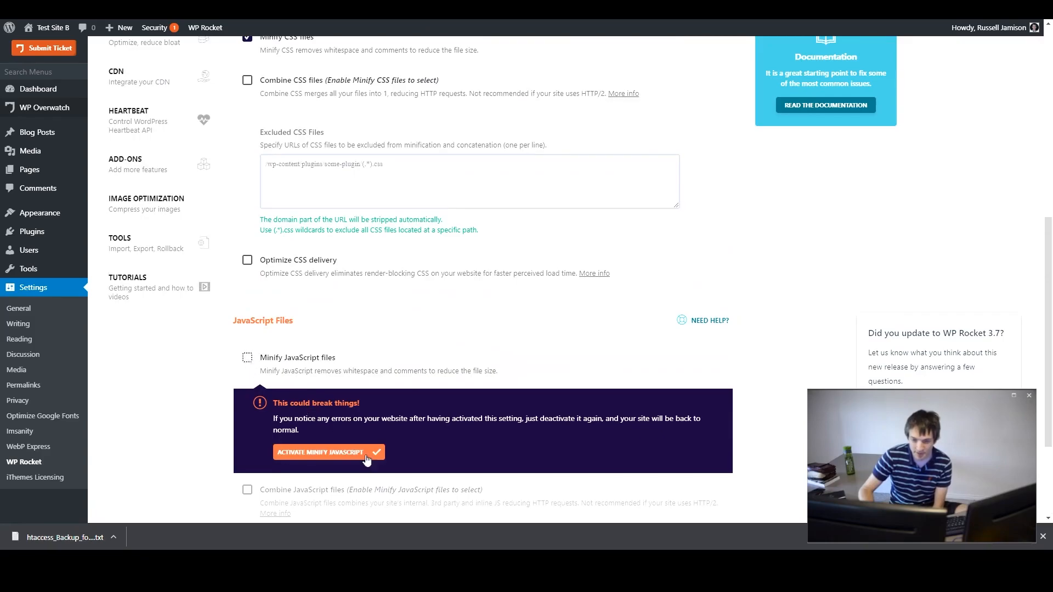
{"action": "left_click", "coordinate": [327, 454]}
- Save the file optimization changes
{"action": "scroll", "coordinate": [321, 373], "scroll_direction": "down", "scroll_amount": 2}
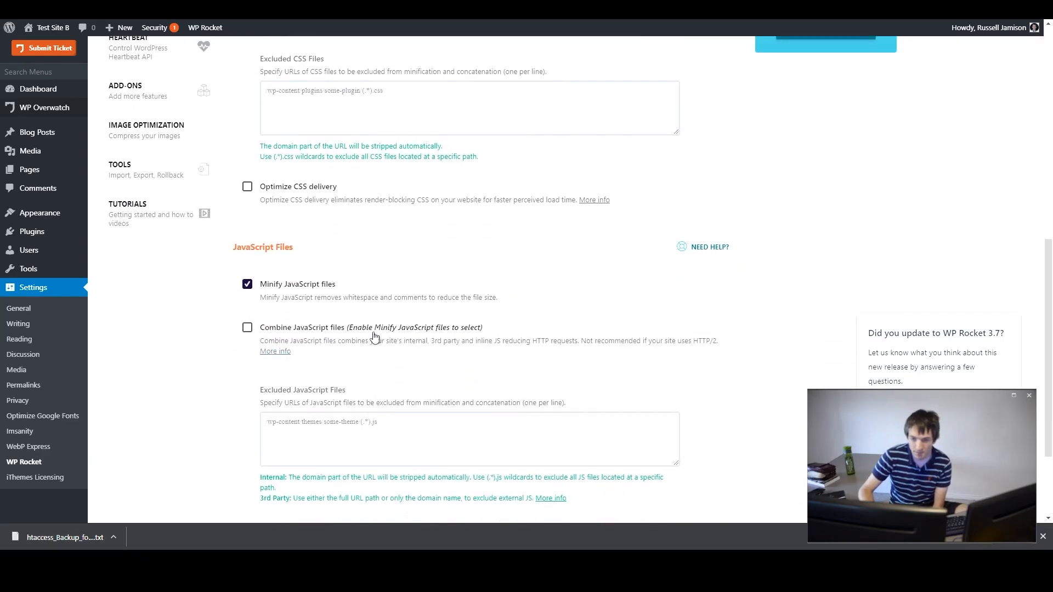
{"action": "scroll", "coordinate": [329, 342], "scroll_direction": "up", "scroll_amount": 6}
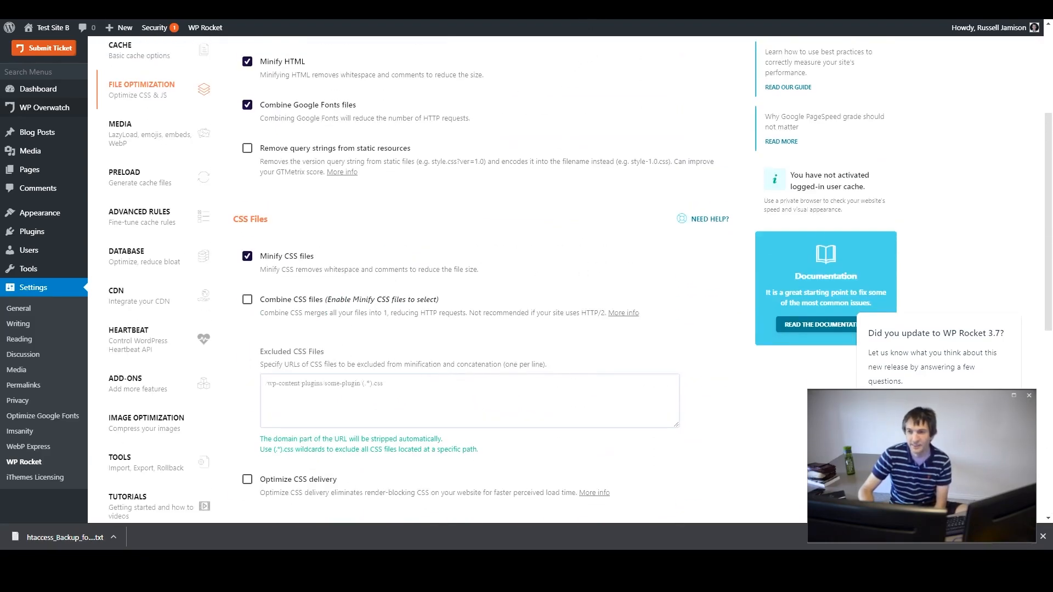
{"action": "key", "text": "ctrl+Tab"}
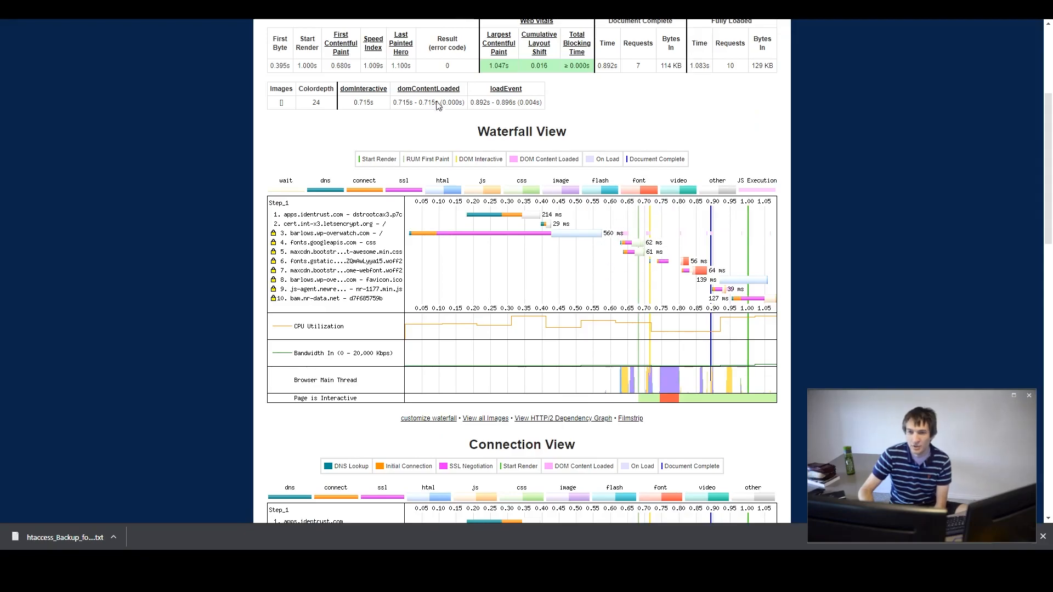
{"action": "key", "text": "ctrl+shift+Tab"}
{"action": "scroll", "coordinate": [259, 434], "scroll_direction": "down", "scroll_amount": 8}
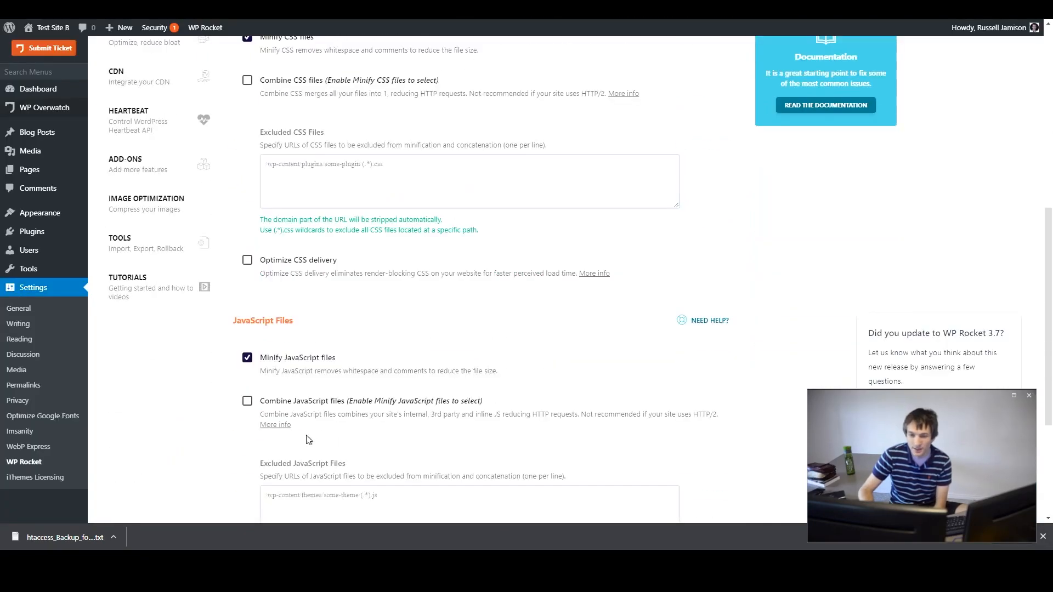
{"action": "left_click", "coordinate": [265, 456]}
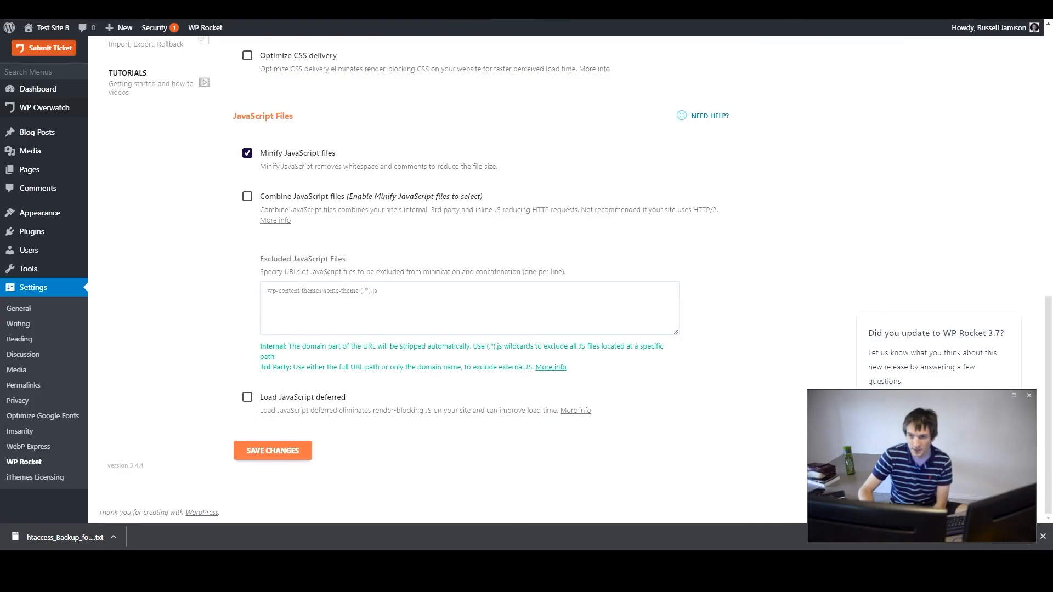
- Compare the waterfalls of the two WebPageTest results across tabs
{"action": "key", "text": "ctrl+Tab"}
{"action": "scroll", "coordinate": [522, 274], "scroll_direction": "up", "scroll_amount": 2}
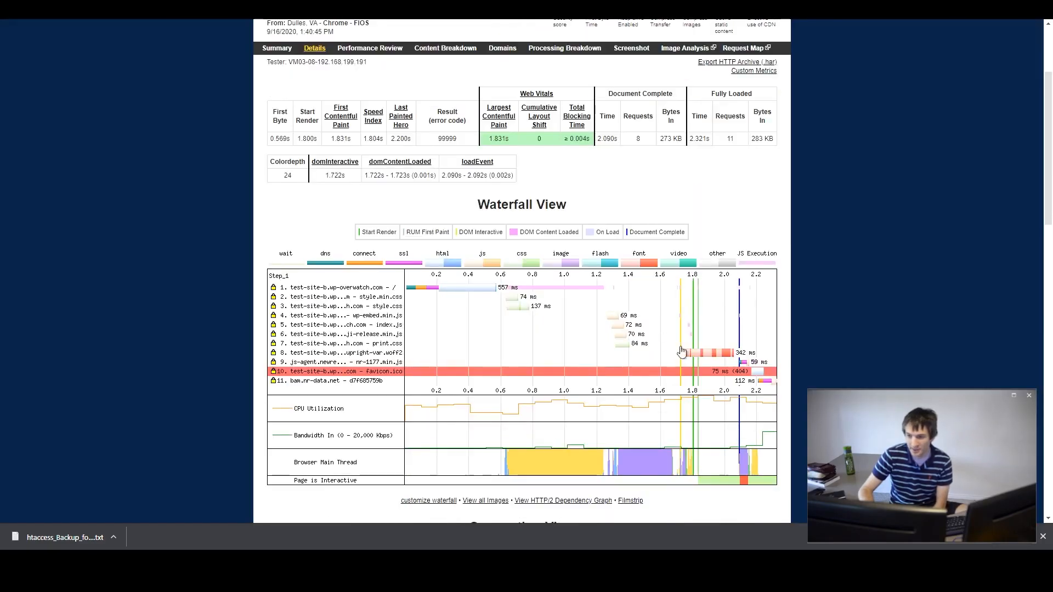
{"action": "key", "text": "ctrl+Tab"}
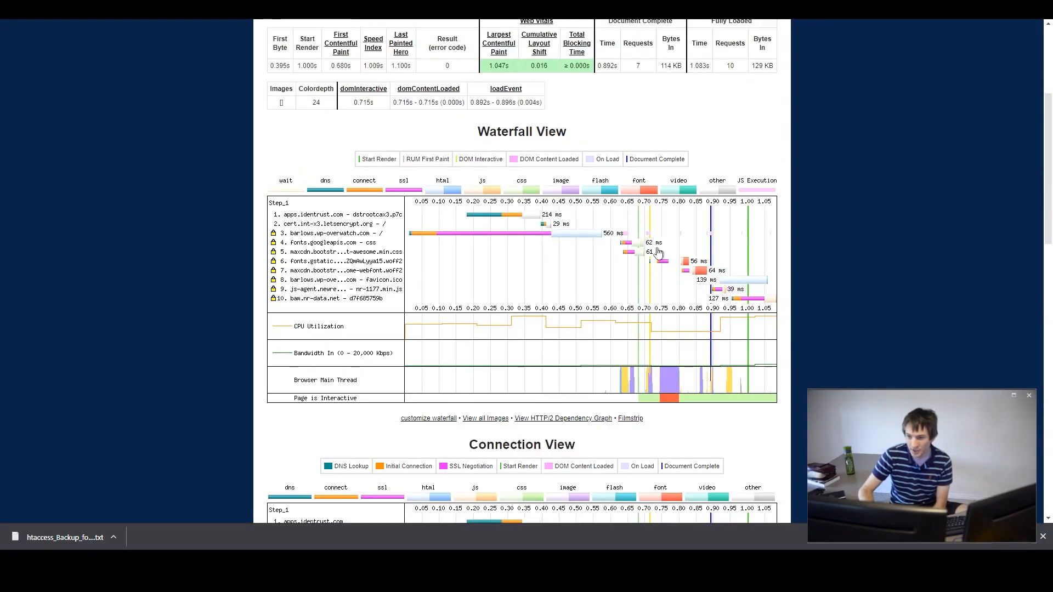
{"action": "key", "text": "ctrl+Tab"}
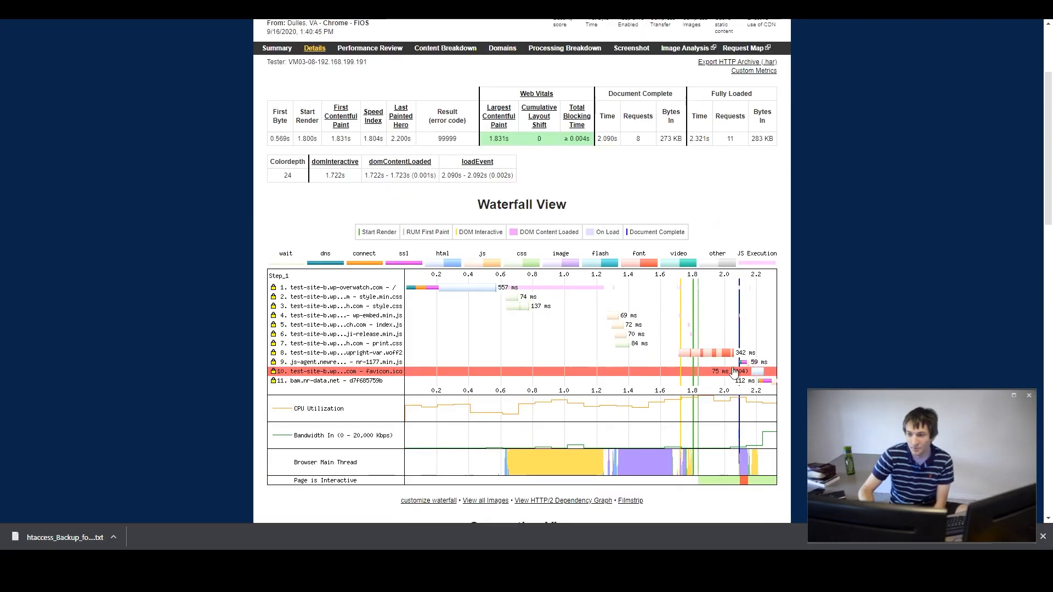
{"action": "key", "text": "ctrl+Tab"}
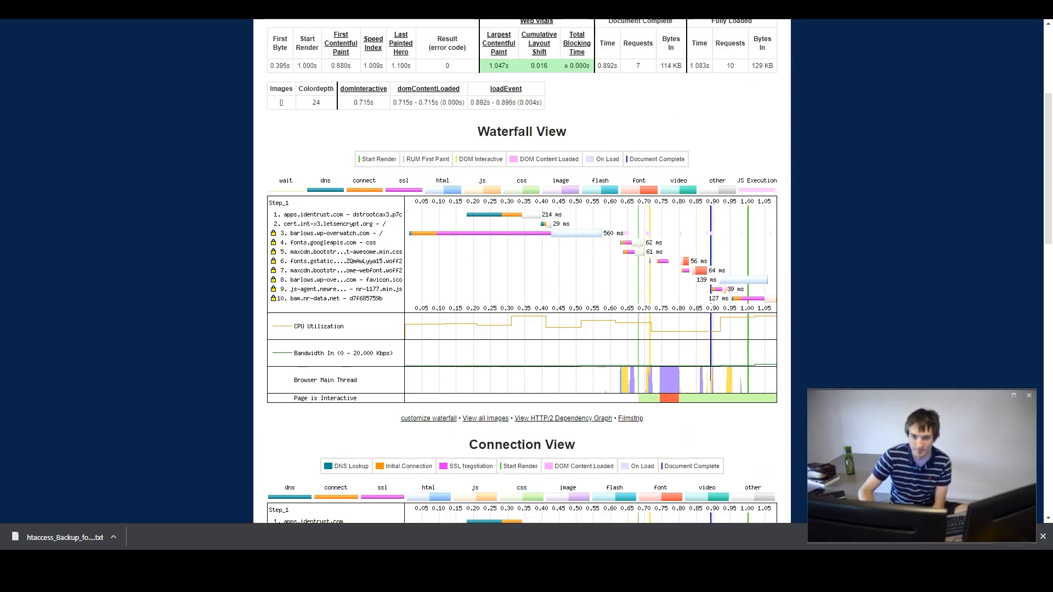
{"action": "key", "text": "ctrl+Tab"}
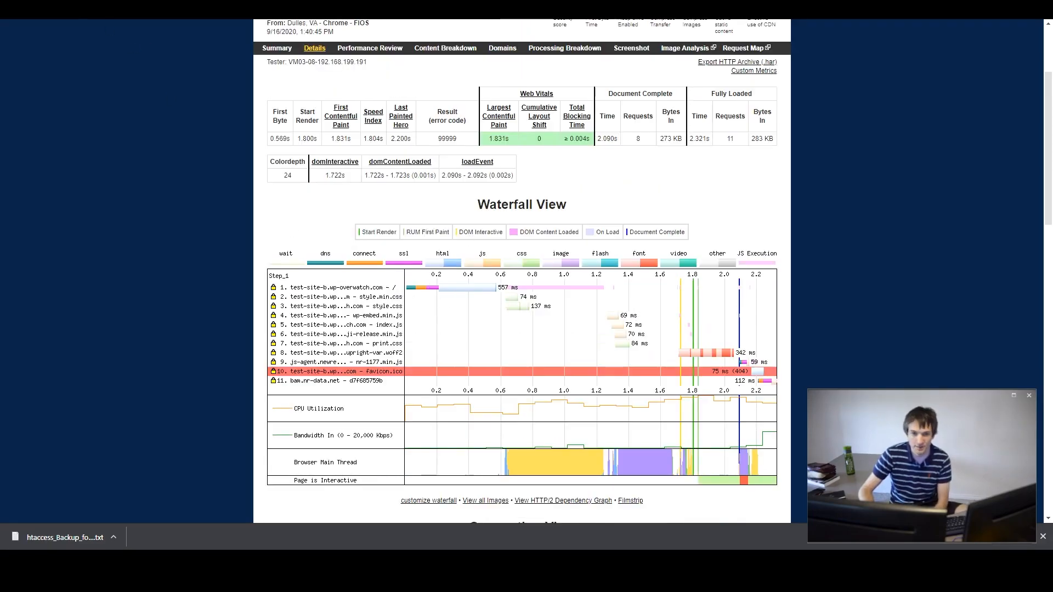
- Open the Media settings section of WP Rocket
{"action": "key", "text": "ctrl+Tab"}
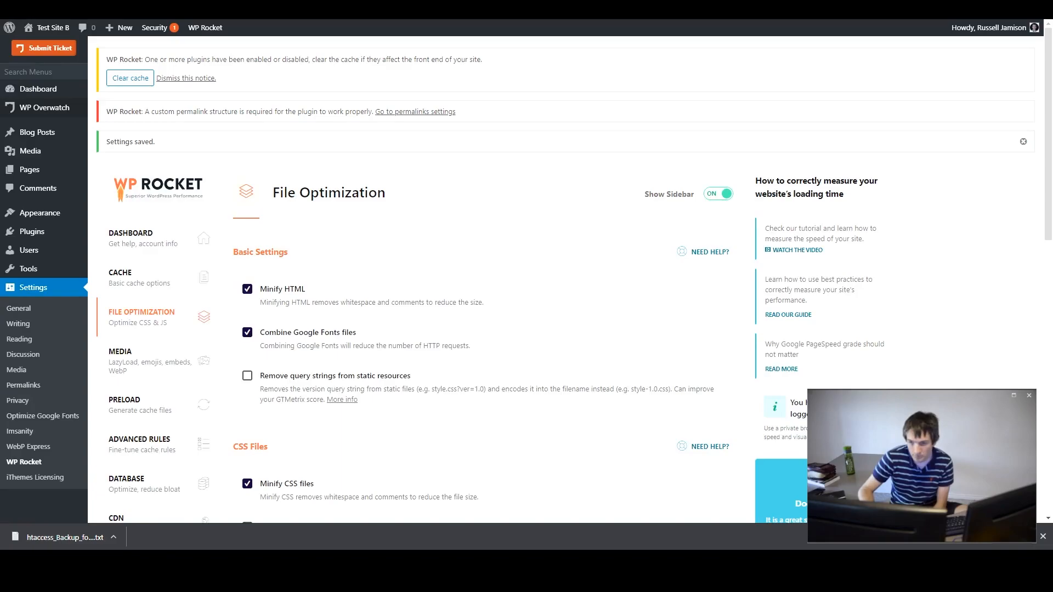
{"action": "scroll", "coordinate": [434, 301], "scroll_direction": "down", "scroll_amount": 3}
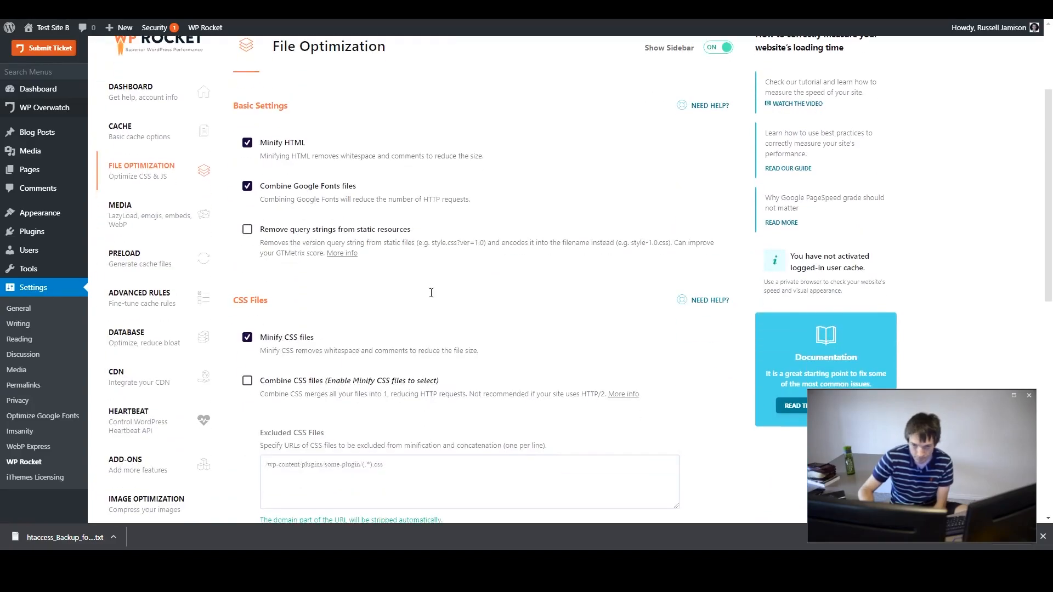
{"action": "left_click", "coordinate": [162, 222]}
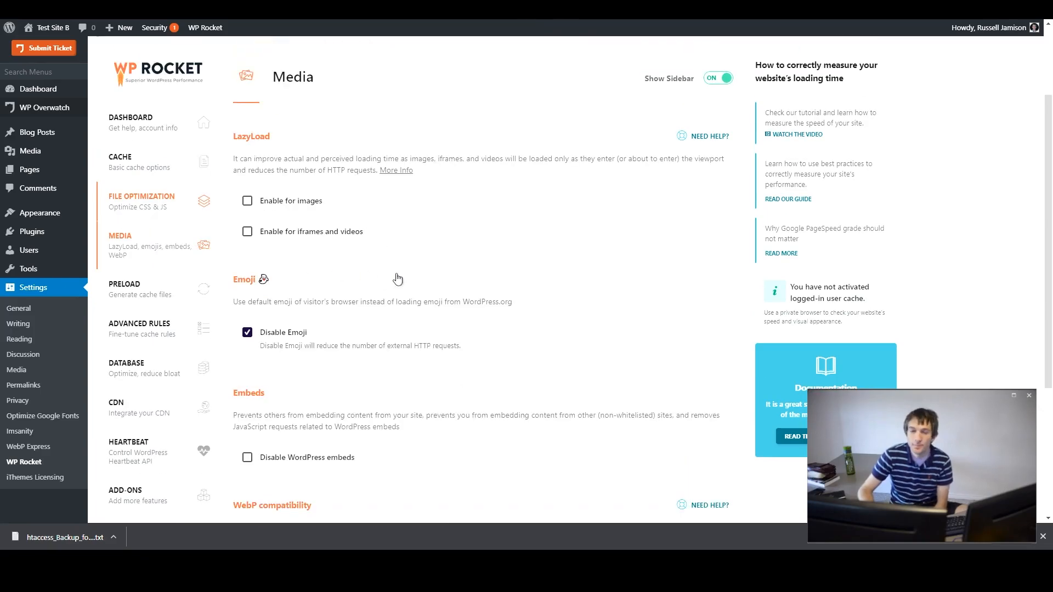